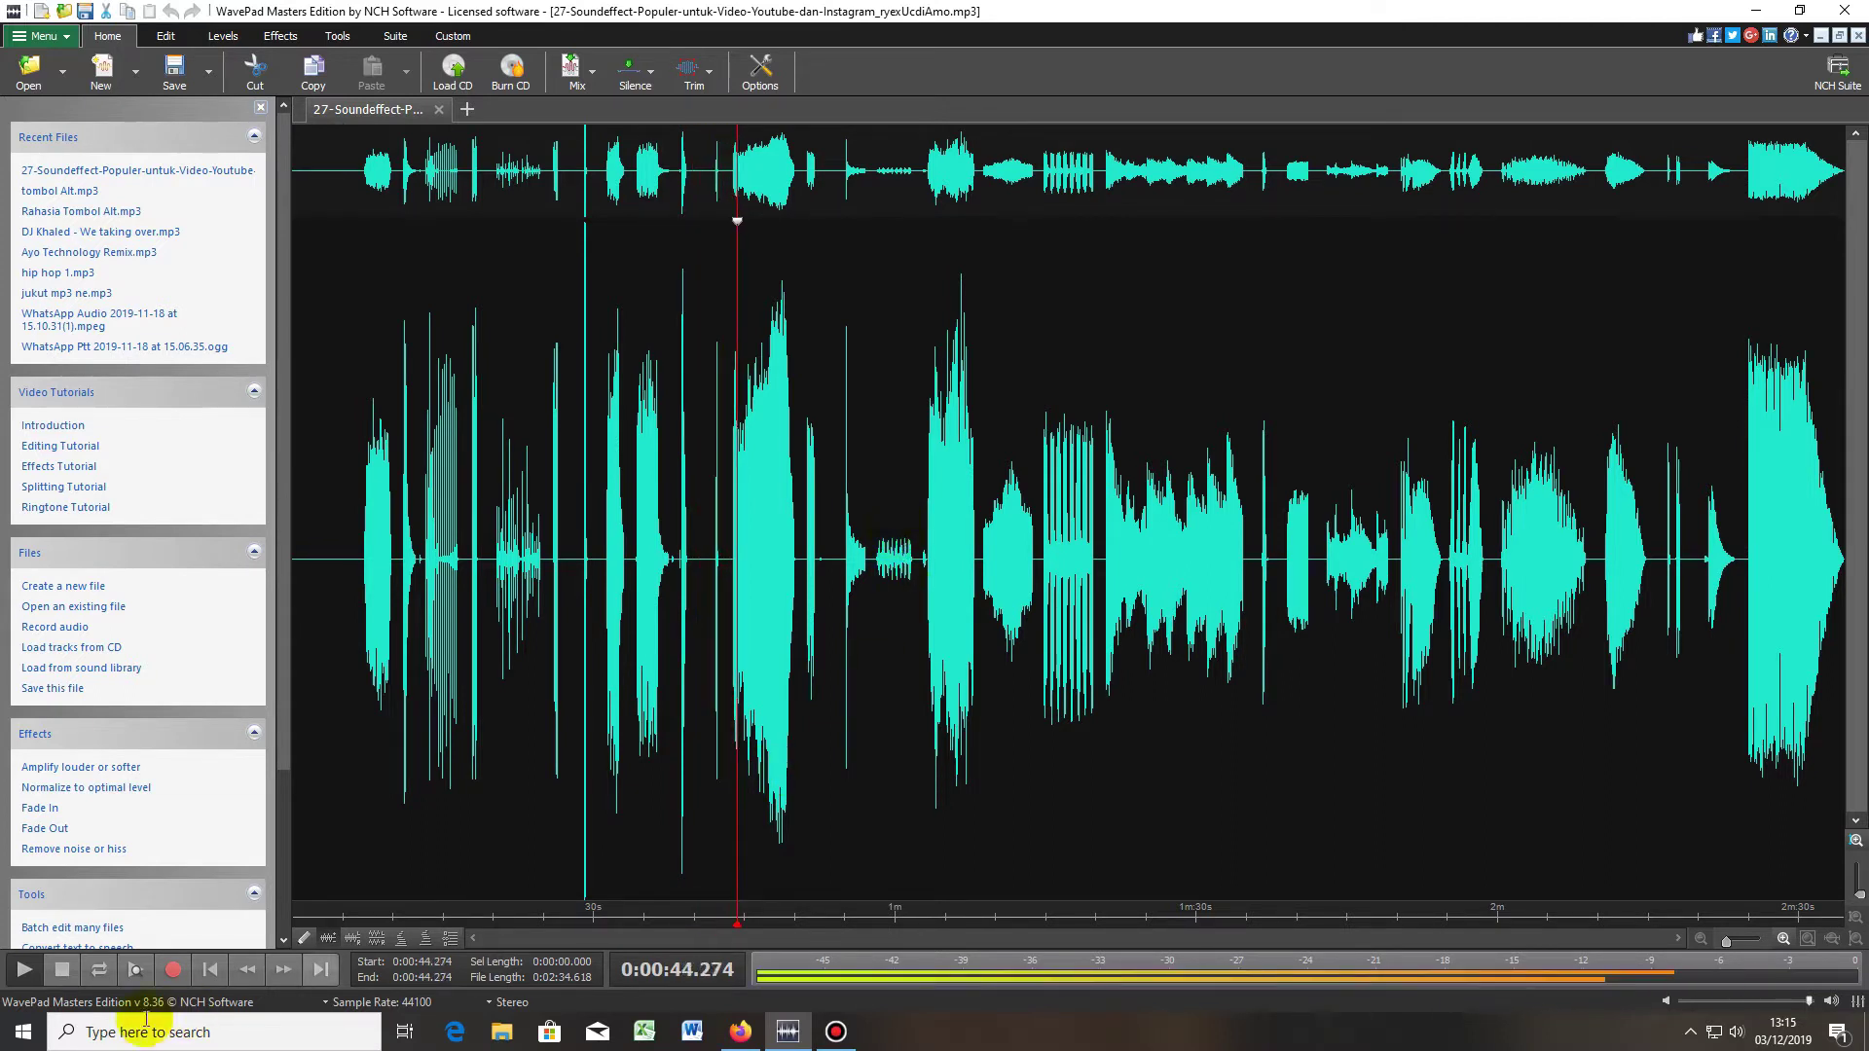
- Stop playback and delete the first 6.785 seconds of silence before the opening sound effect
{"action": "left_click", "coordinate": [39, 973]}
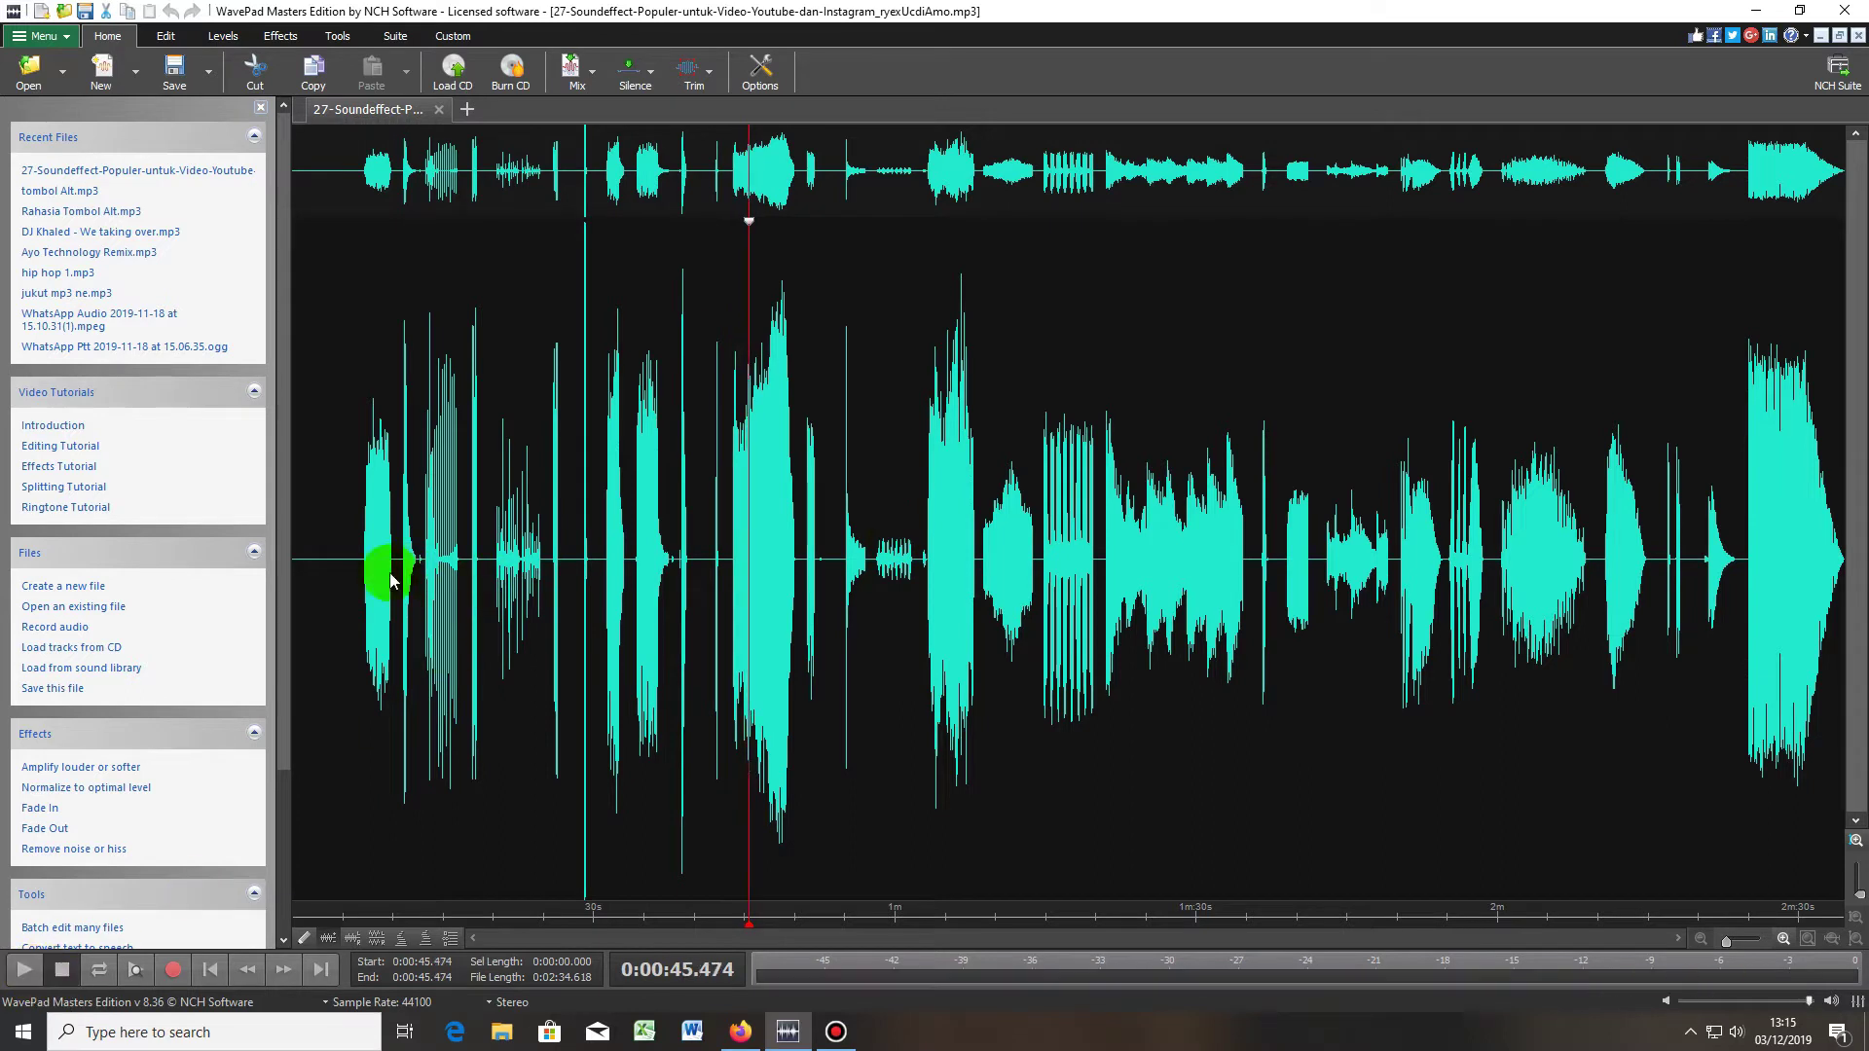
{"action": "left_click", "coordinate": [361, 561]}
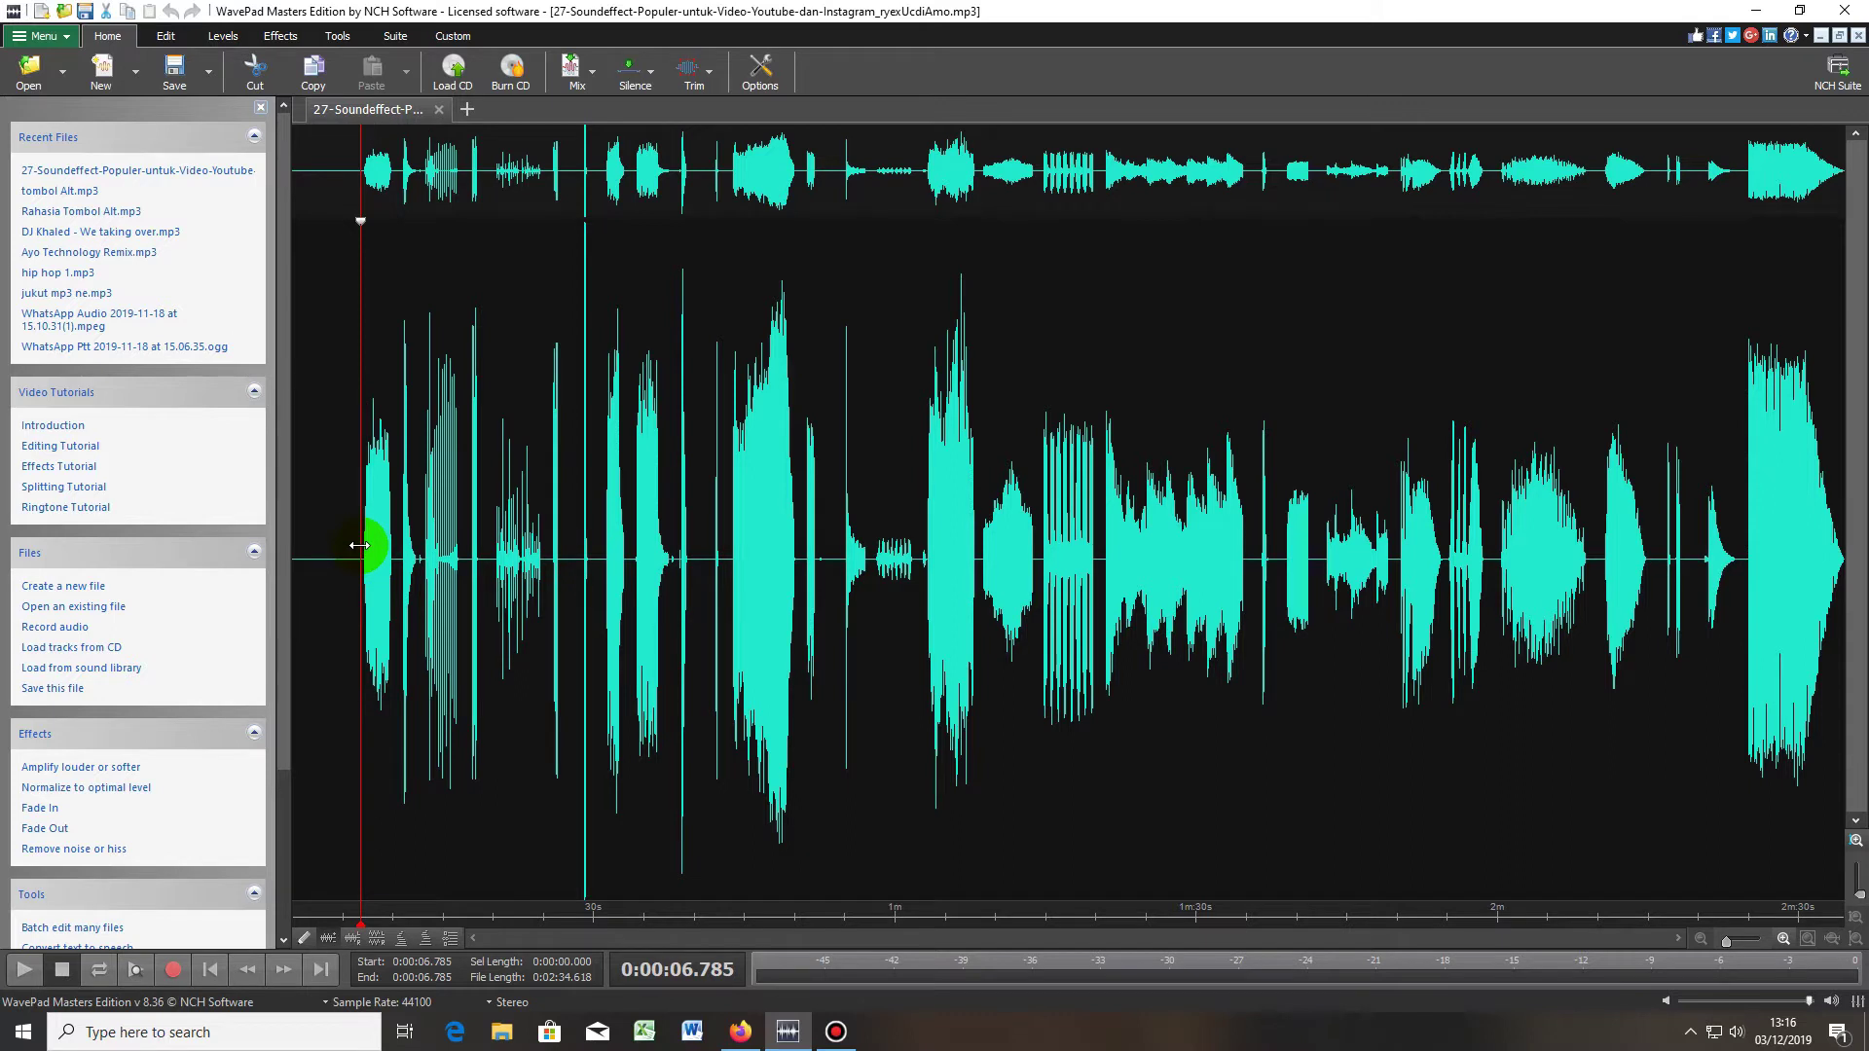
{"action": "left_click_drag", "start_coordinate": [360, 551], "coordinate": [301, 543]}
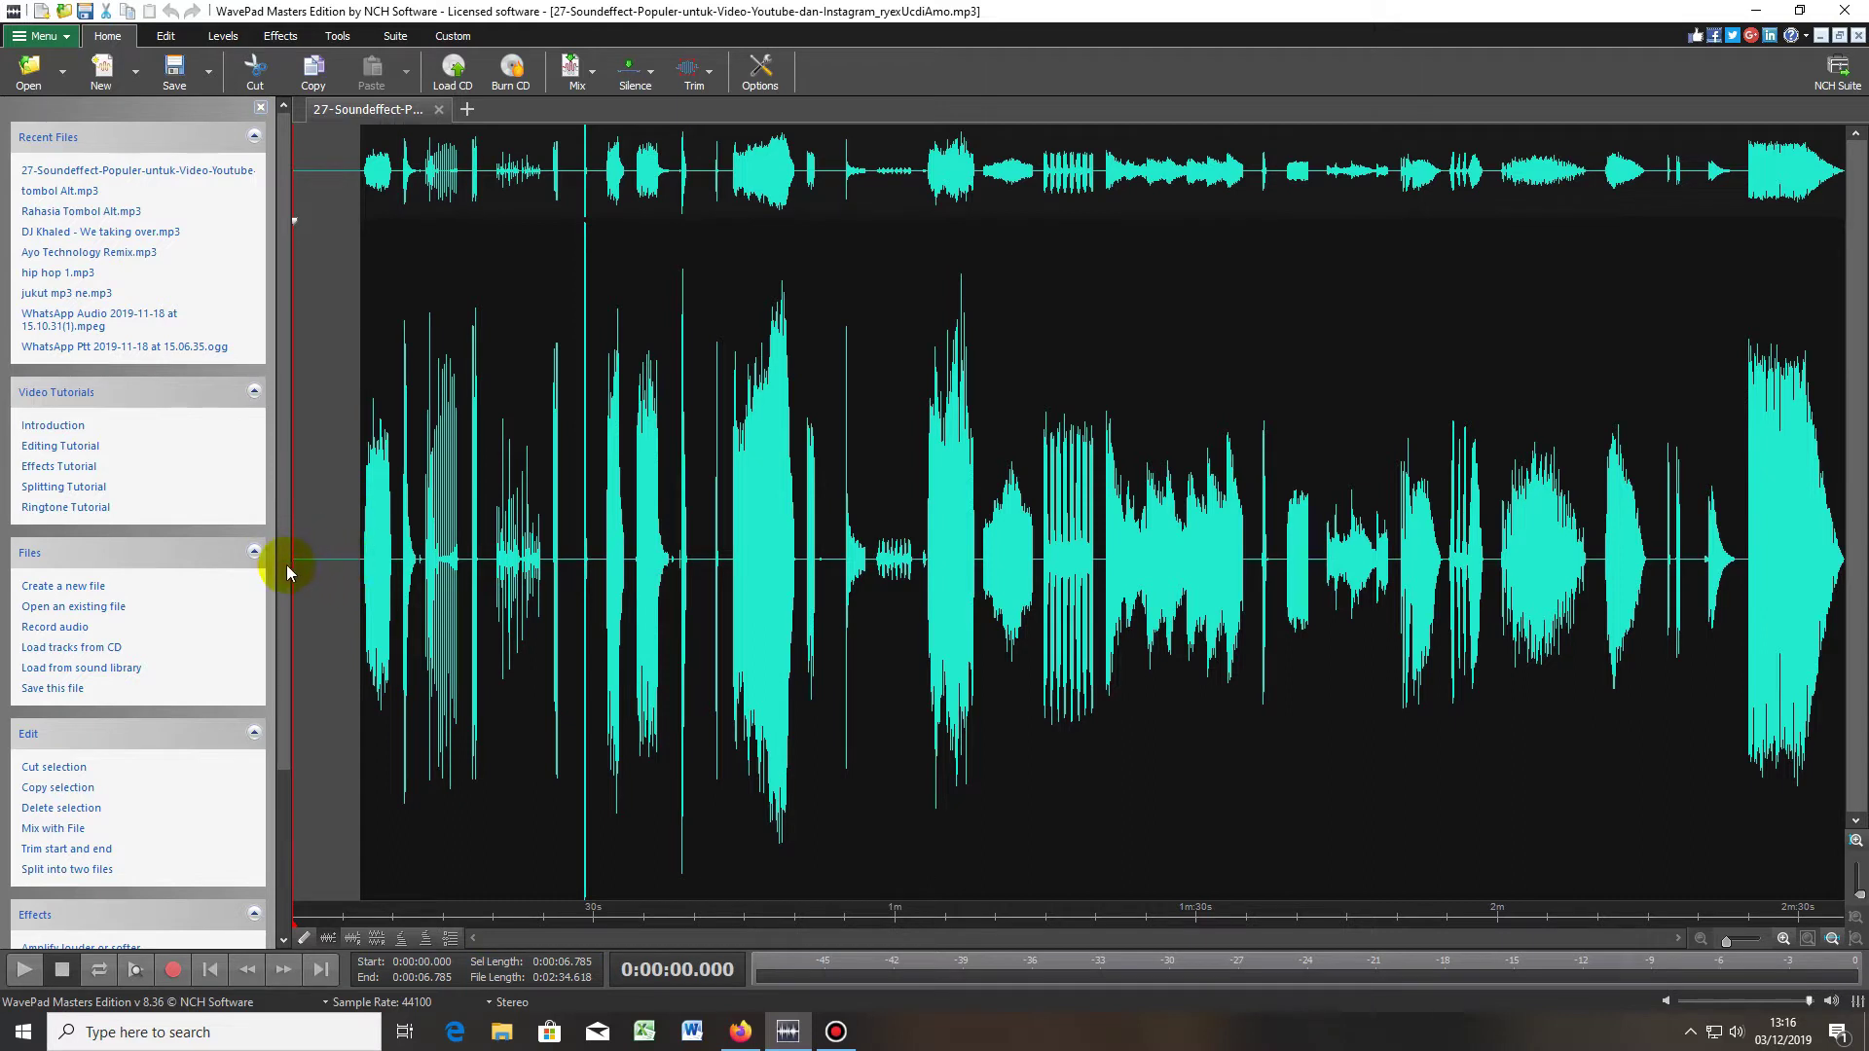
{"action": "right_click", "coordinate": [323, 523]}
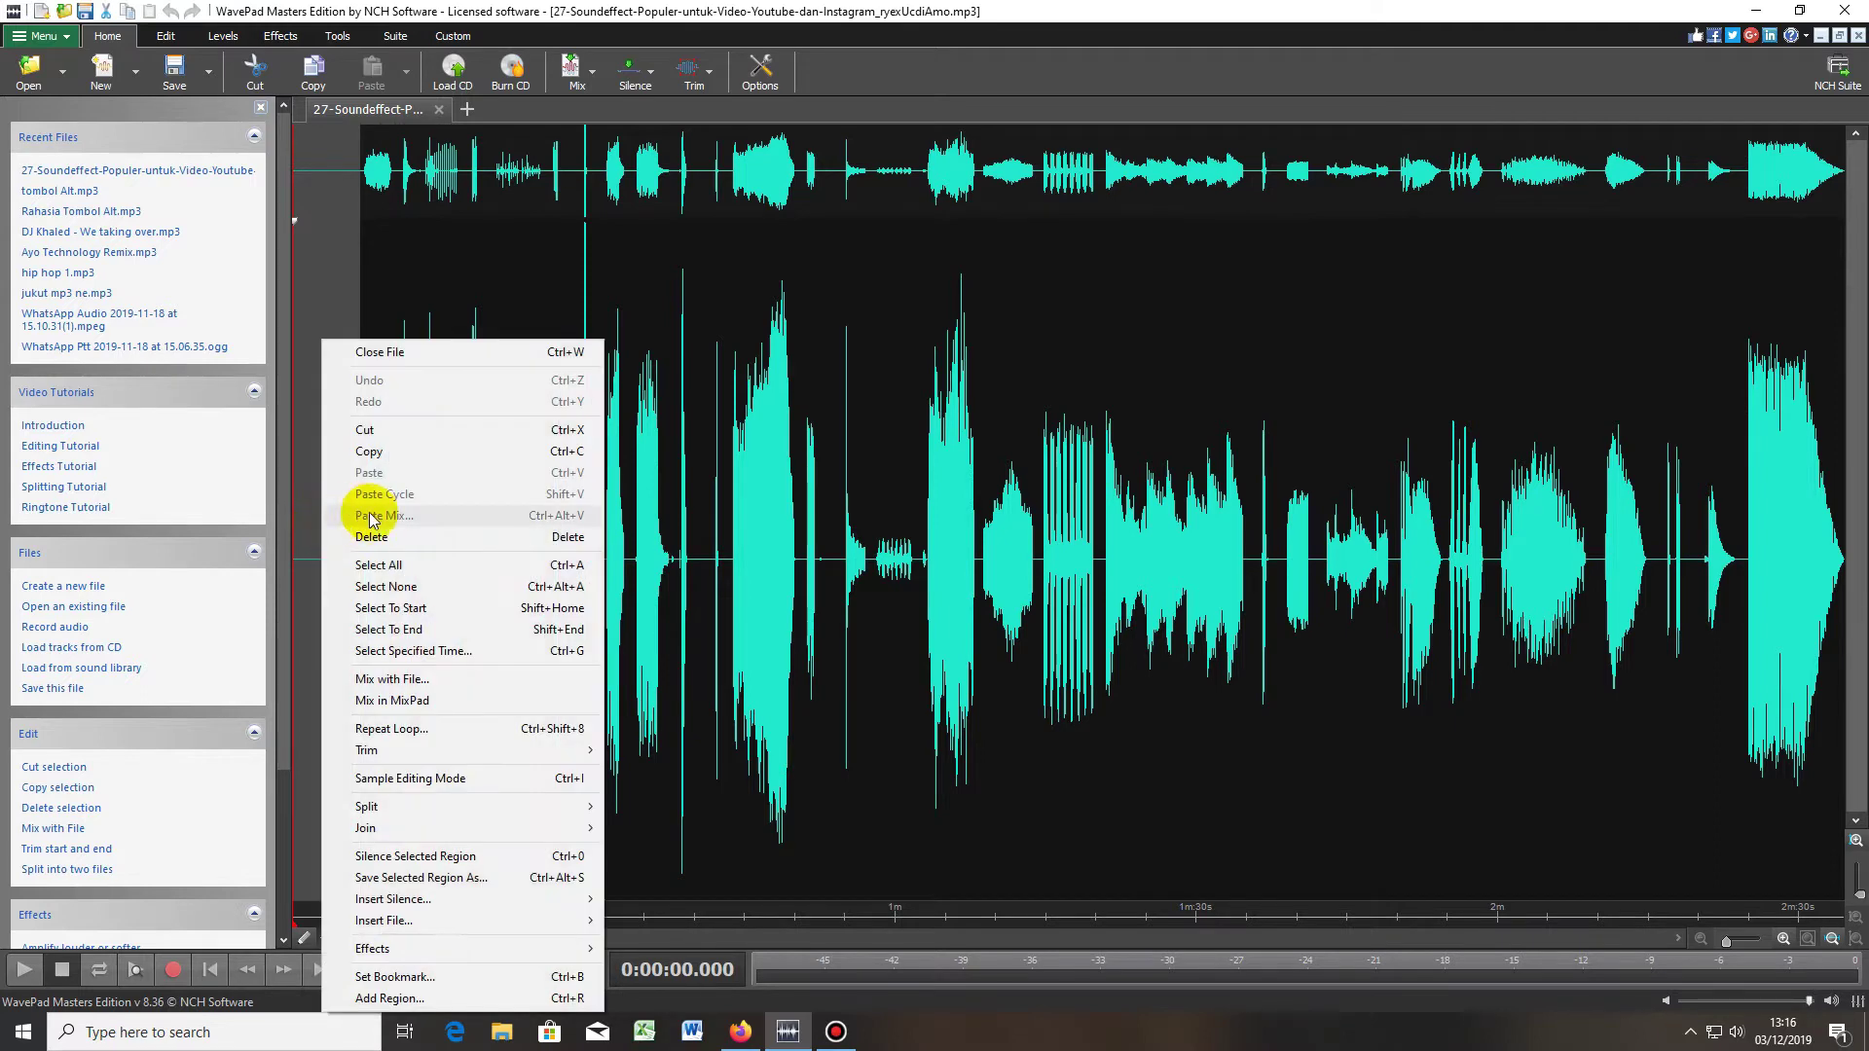
{"action": "left_click", "coordinate": [374, 538]}
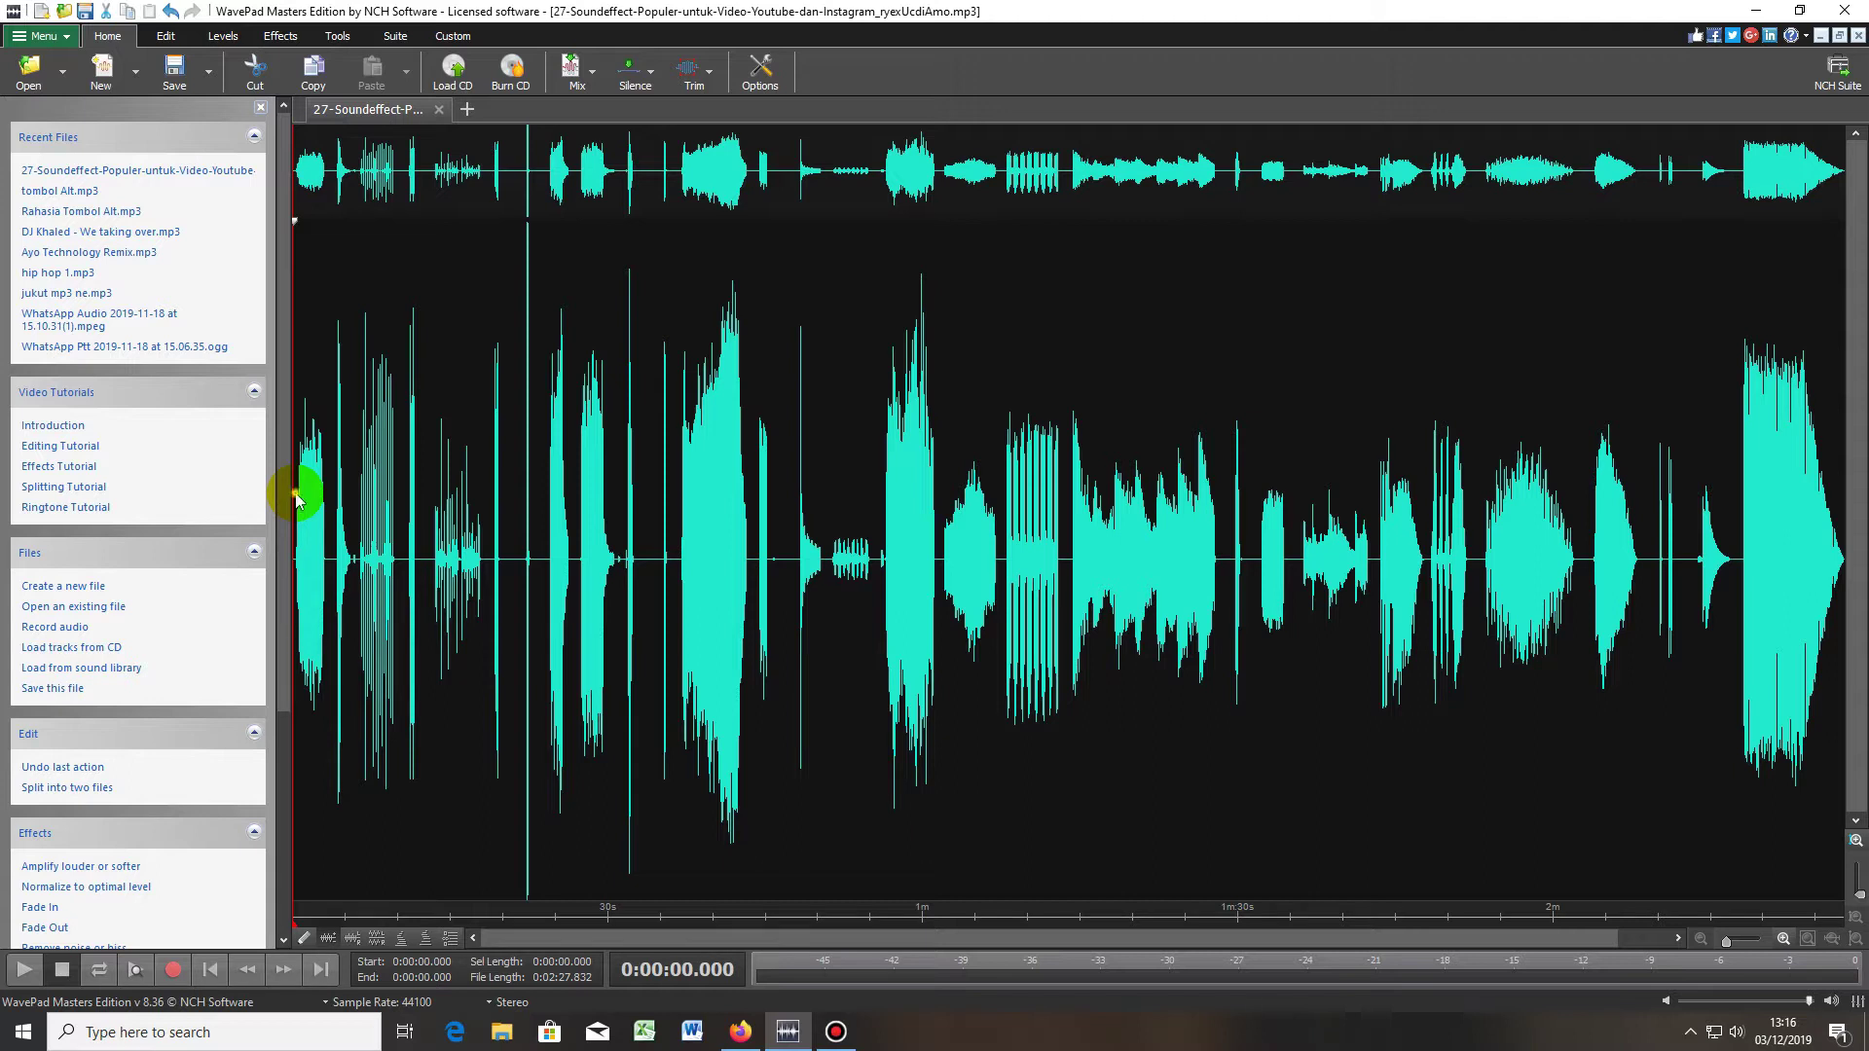
- Copy the first sound effect, covering the recording from the start to 3.522 seconds
{"action": "left_click_drag", "start_coordinate": [296, 499], "coordinate": [330, 502]}
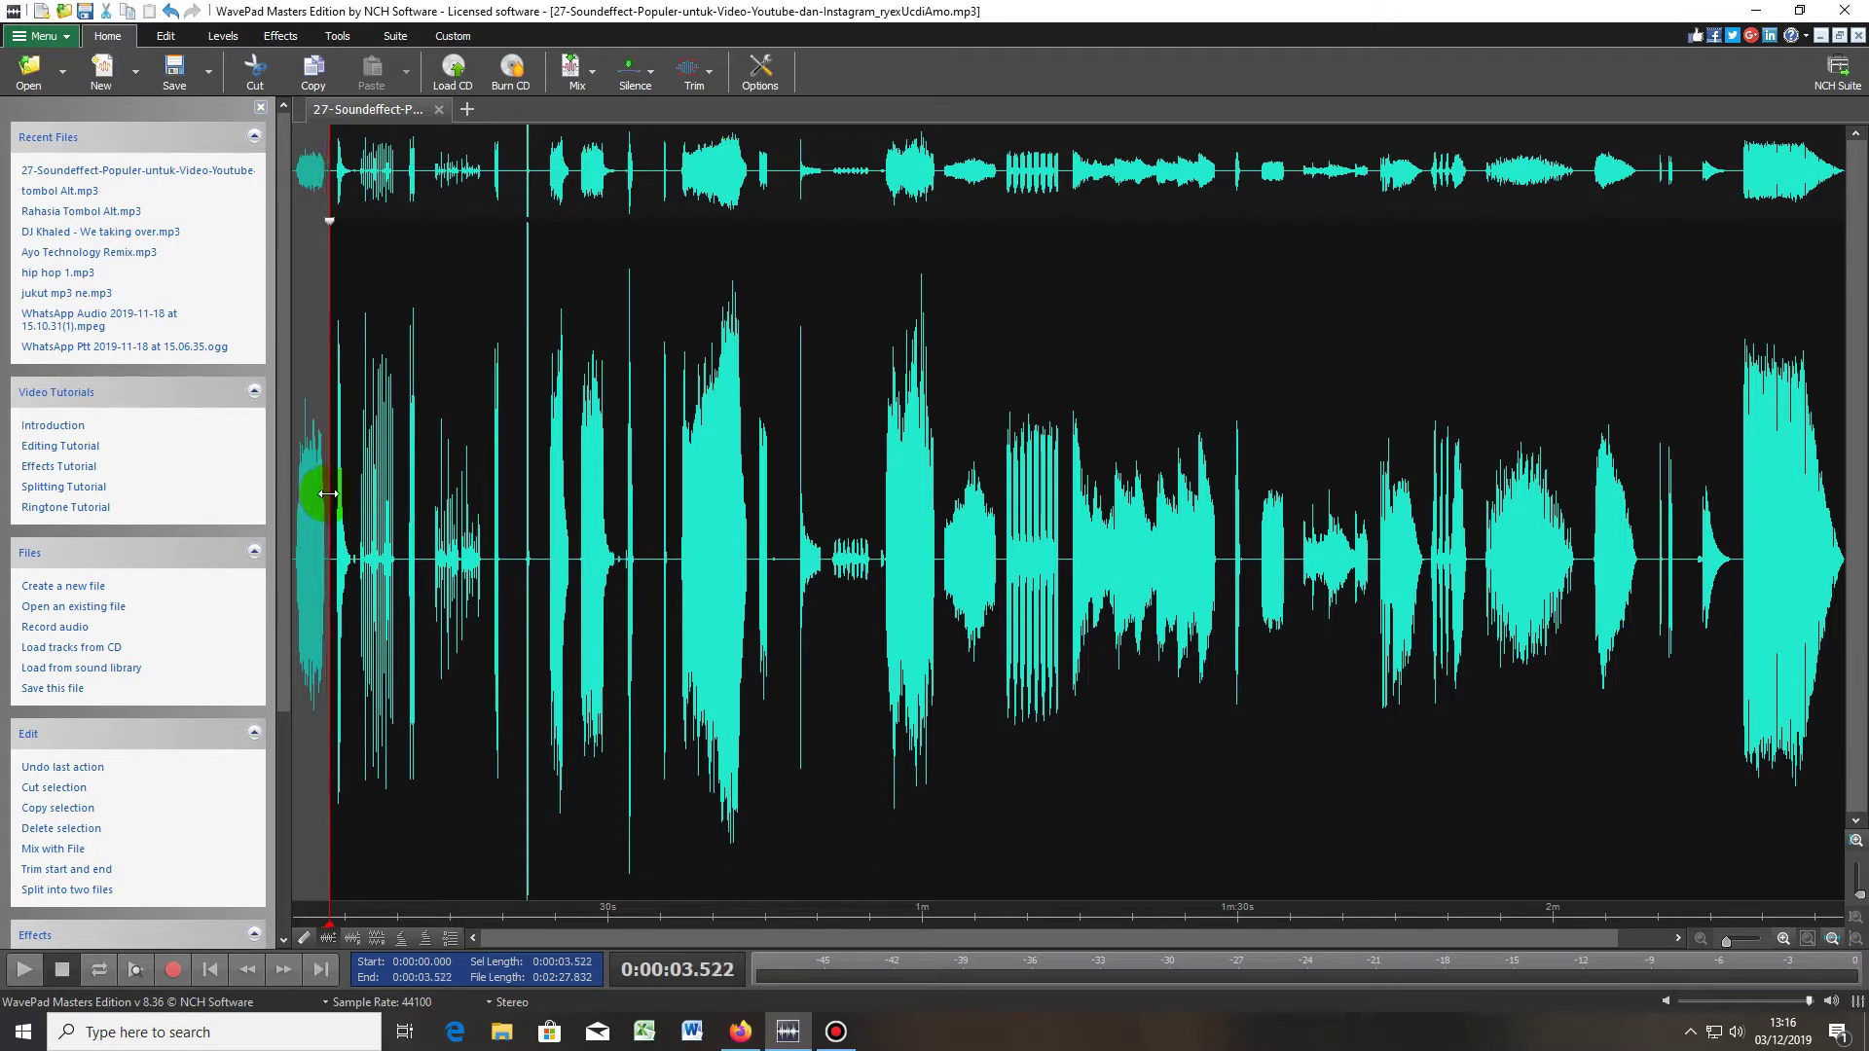
{"action": "right_click", "coordinate": [314, 381]}
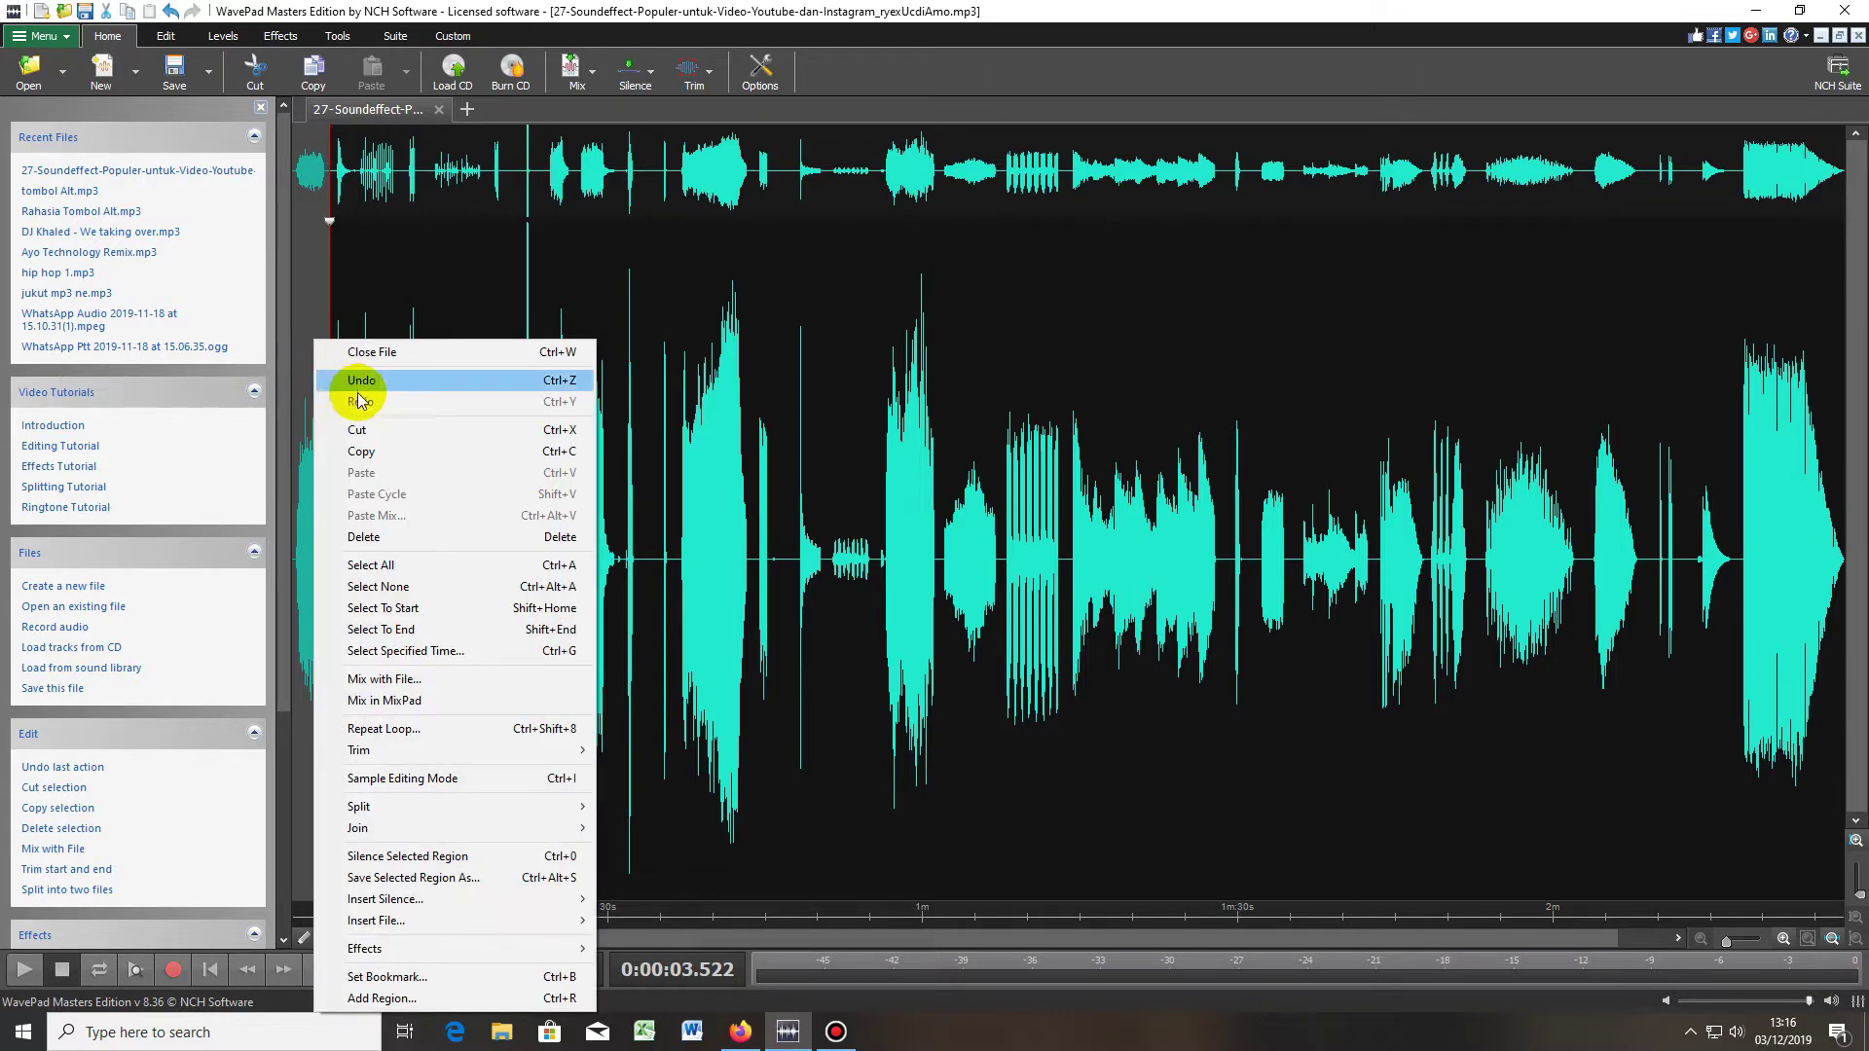
{"action": "left_click", "coordinate": [371, 450]}
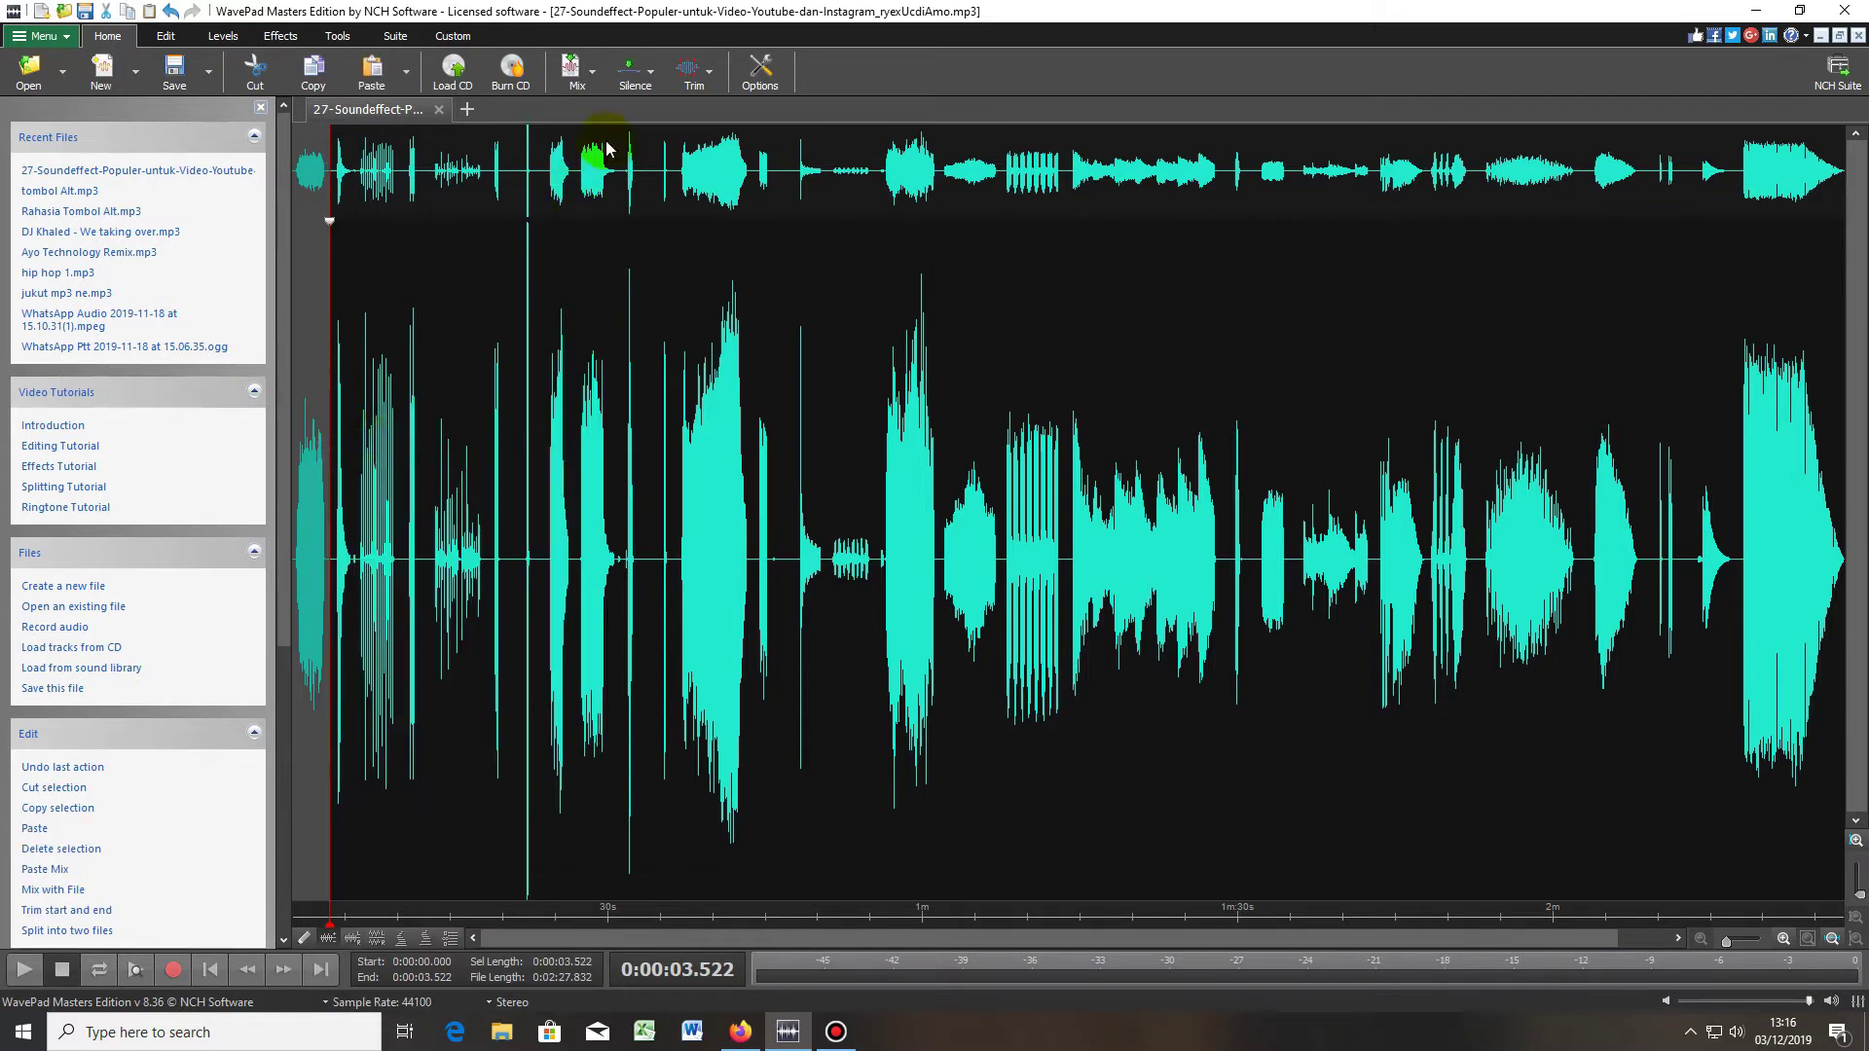
- Create a new audio file and paste the copied sound effect into it
{"action": "left_click", "coordinate": [70, 39]}
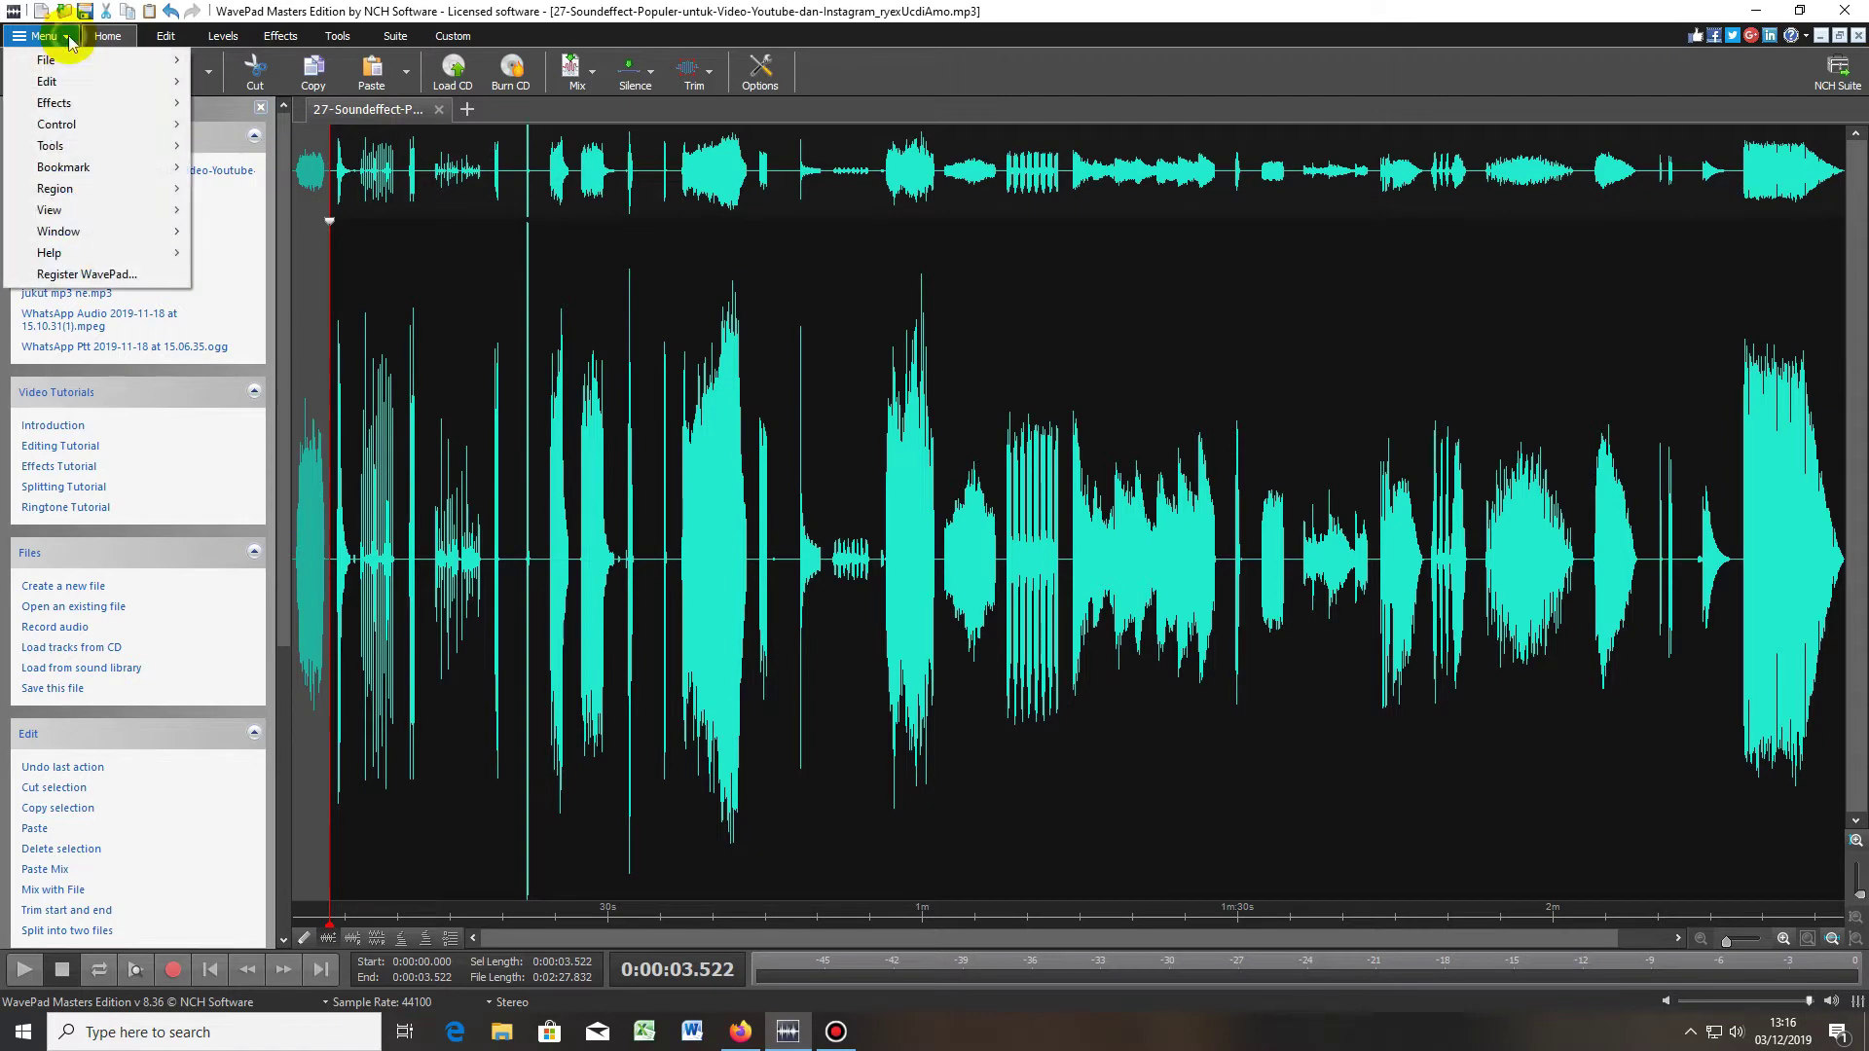
{"action": "mouse_move", "coordinate": [68, 56]}
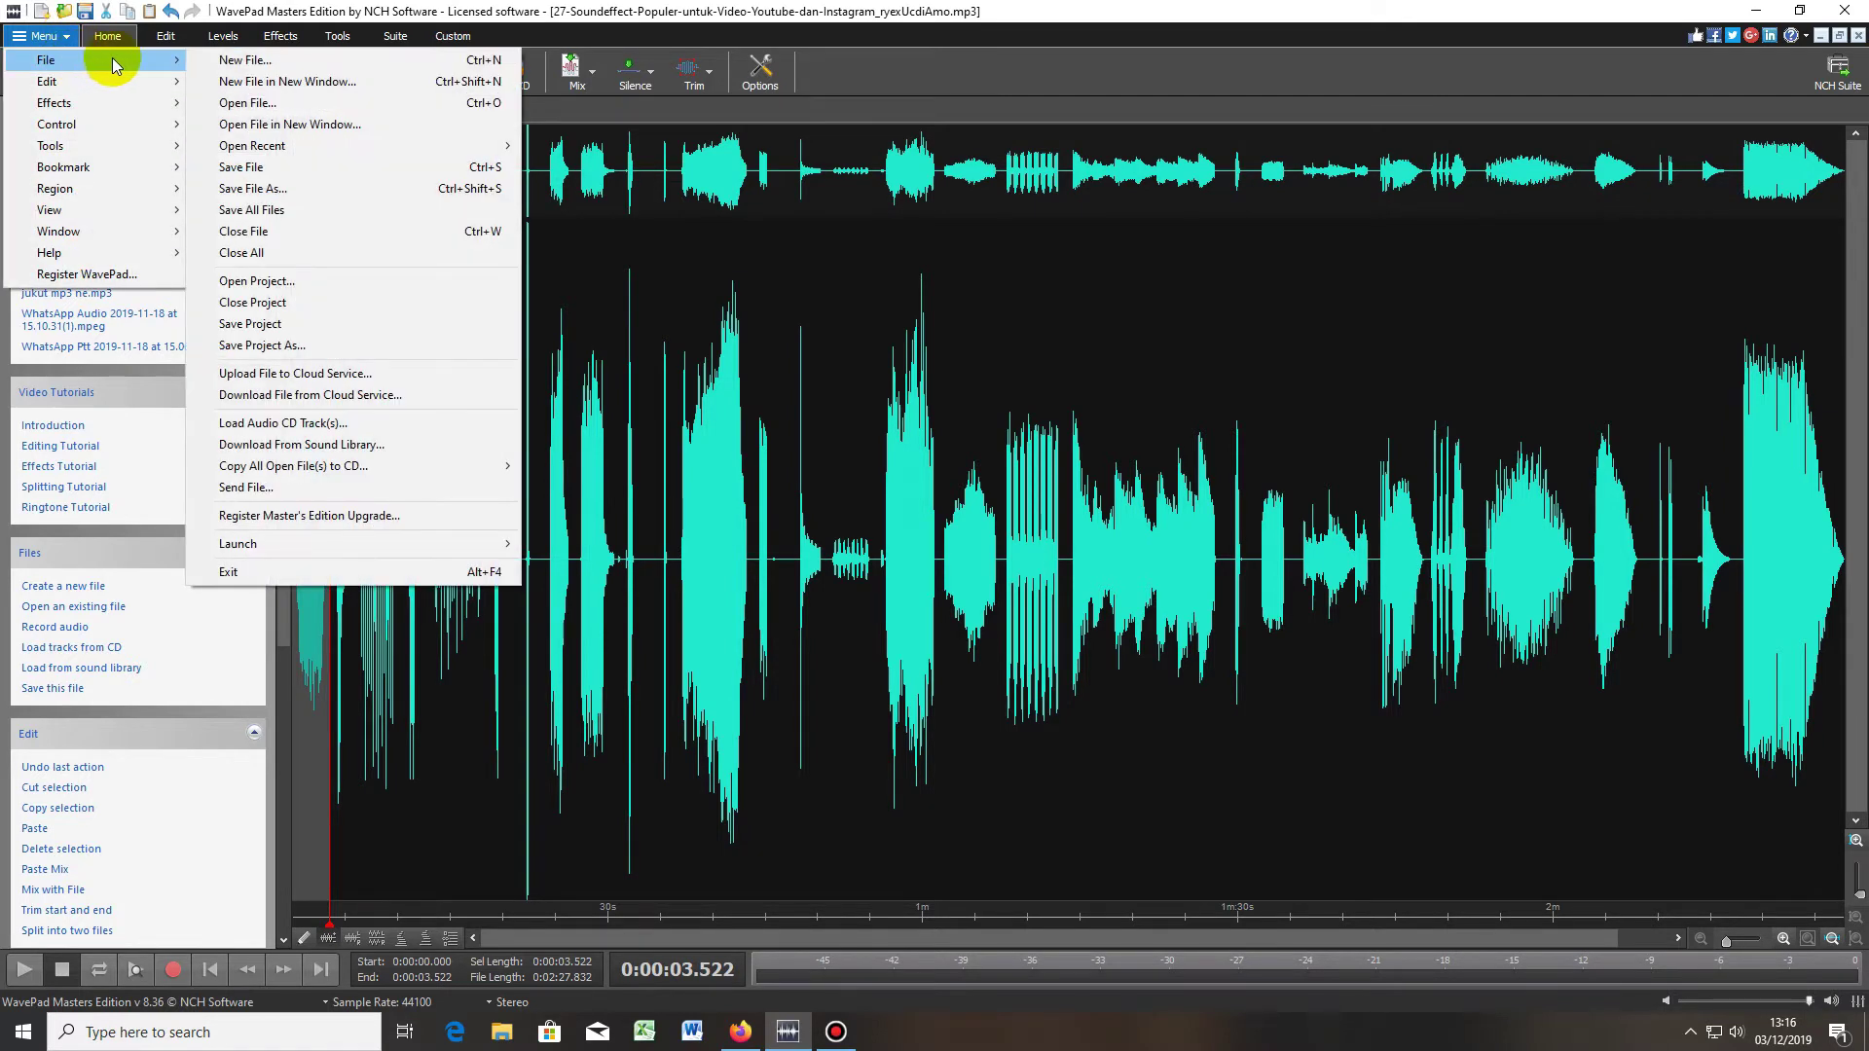
{"action": "left_click", "coordinate": [243, 62]}
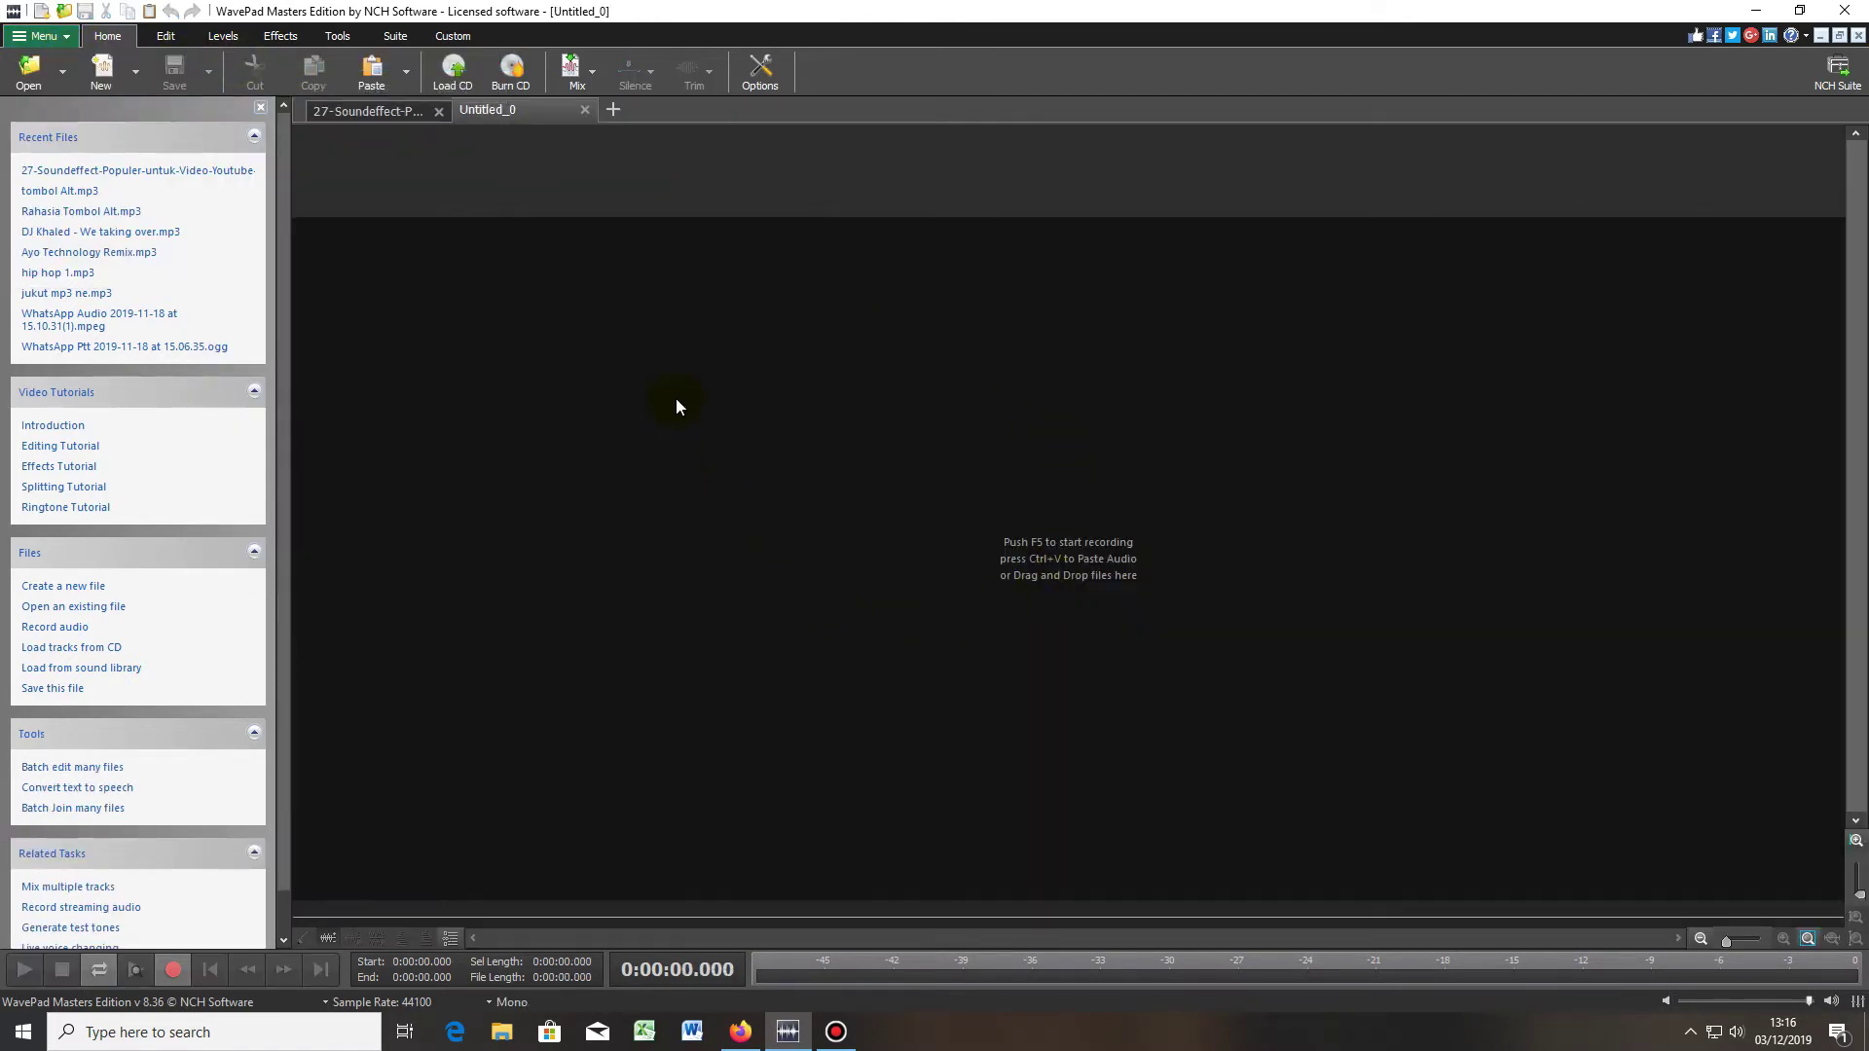
{"action": "right_click", "coordinate": [678, 406]}
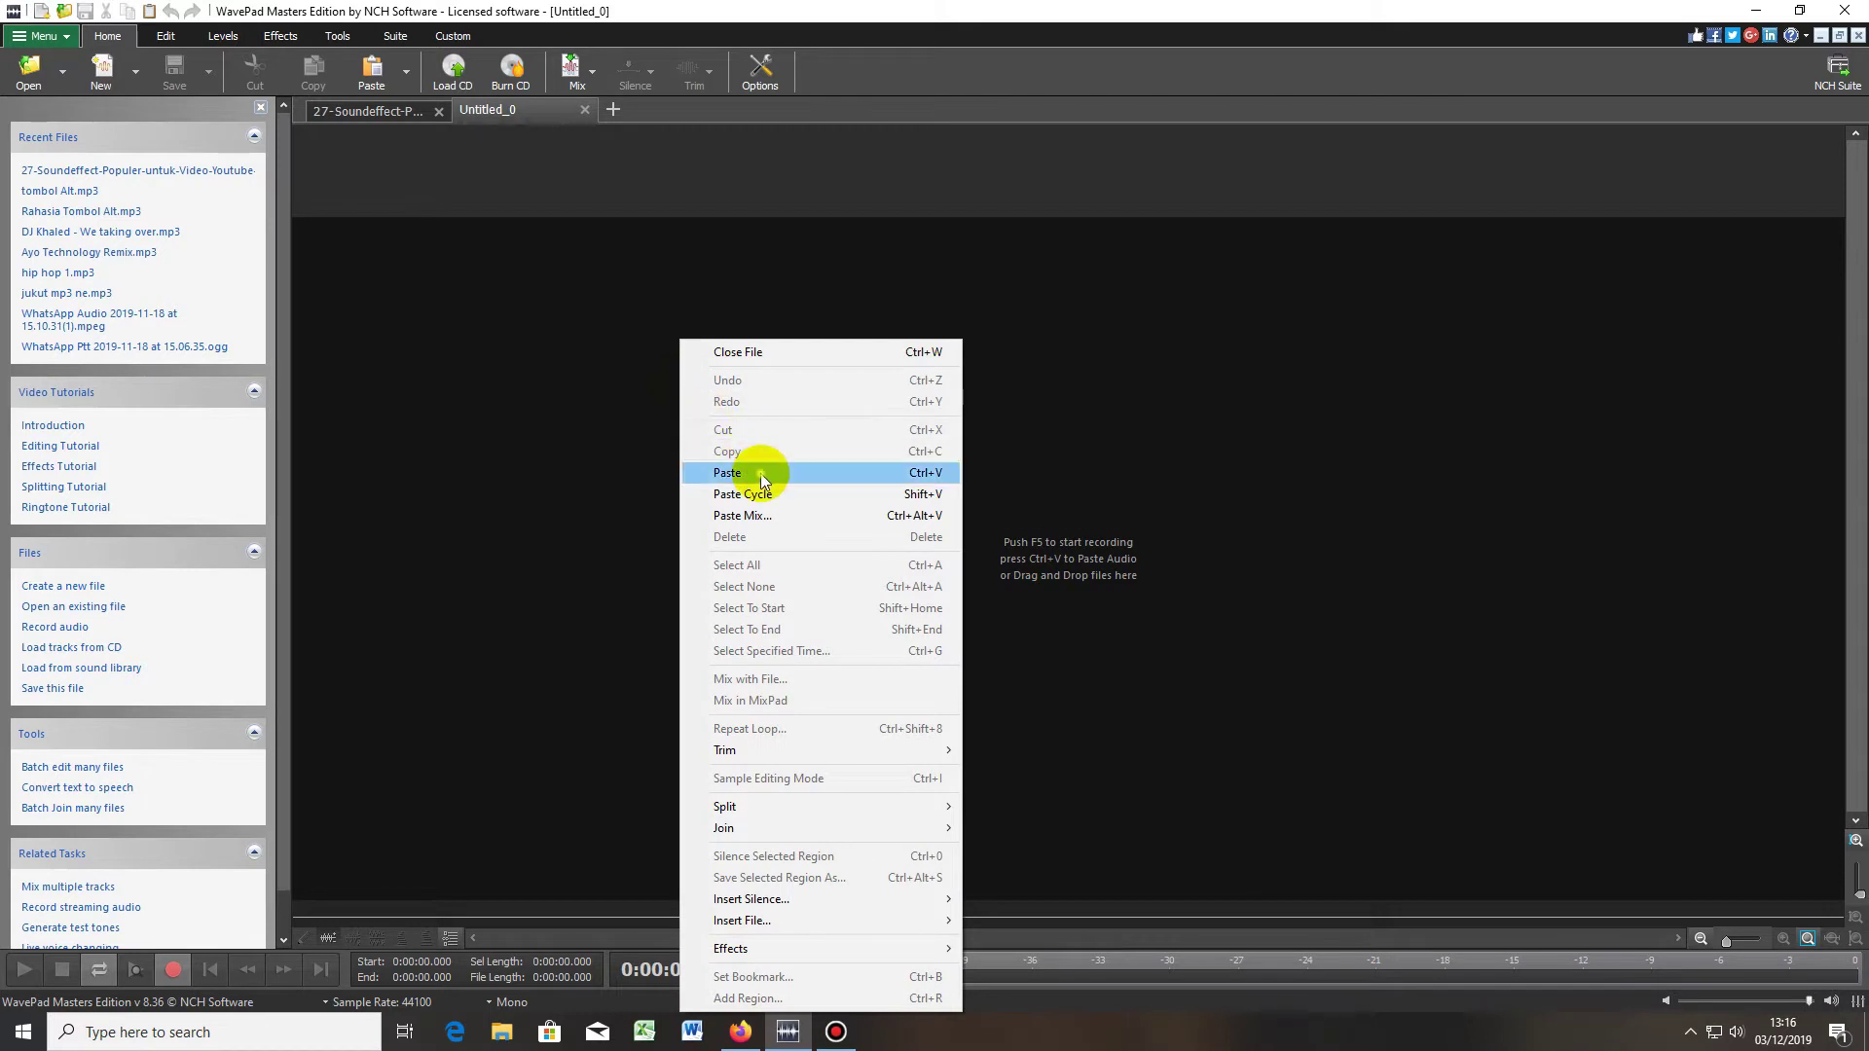
{"action": "left_click", "coordinate": [762, 481]}
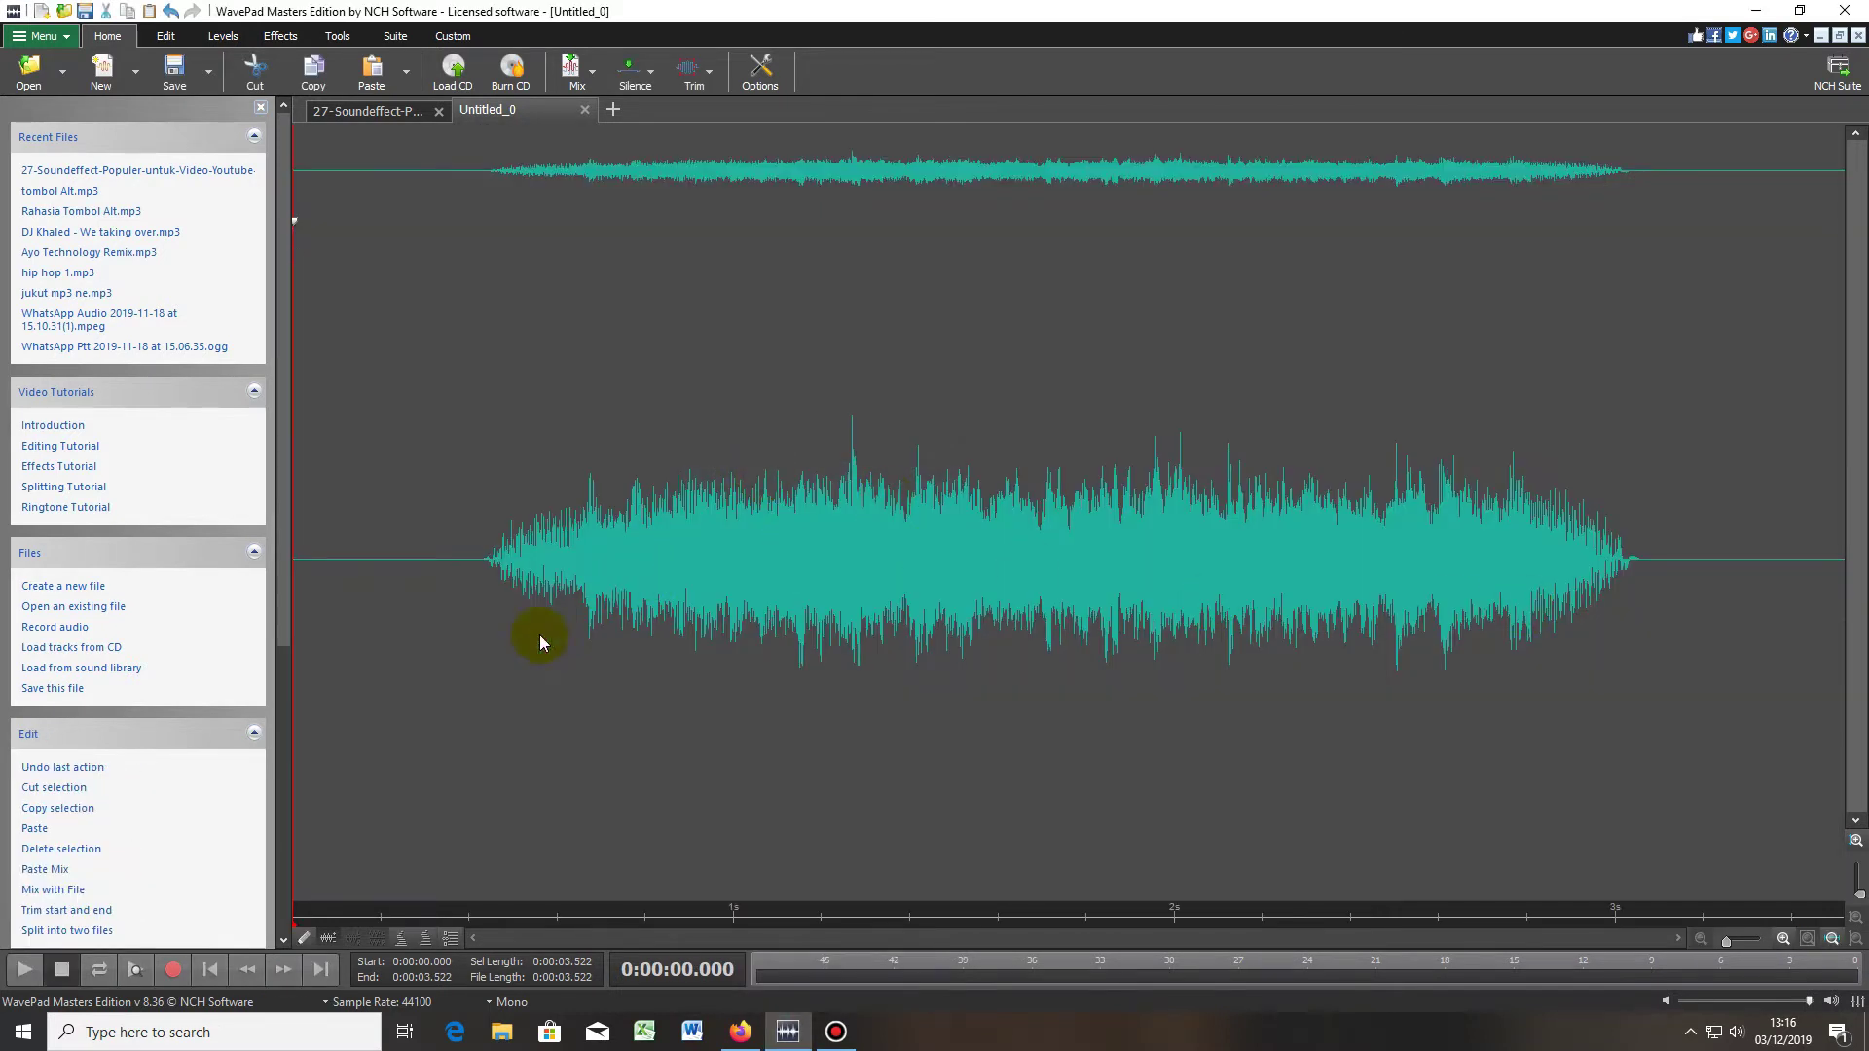
- Play the pasted clip and delete the silence before its sound begins, about 0.42 seconds long
{"action": "left_click", "coordinate": [24, 969]}
{"action": "left_click", "coordinate": [476, 559]}
{"action": "left_click_drag", "start_coordinate": [476, 530], "coordinate": [284, 518]}
{"action": "right_click", "coordinate": [371, 498]}
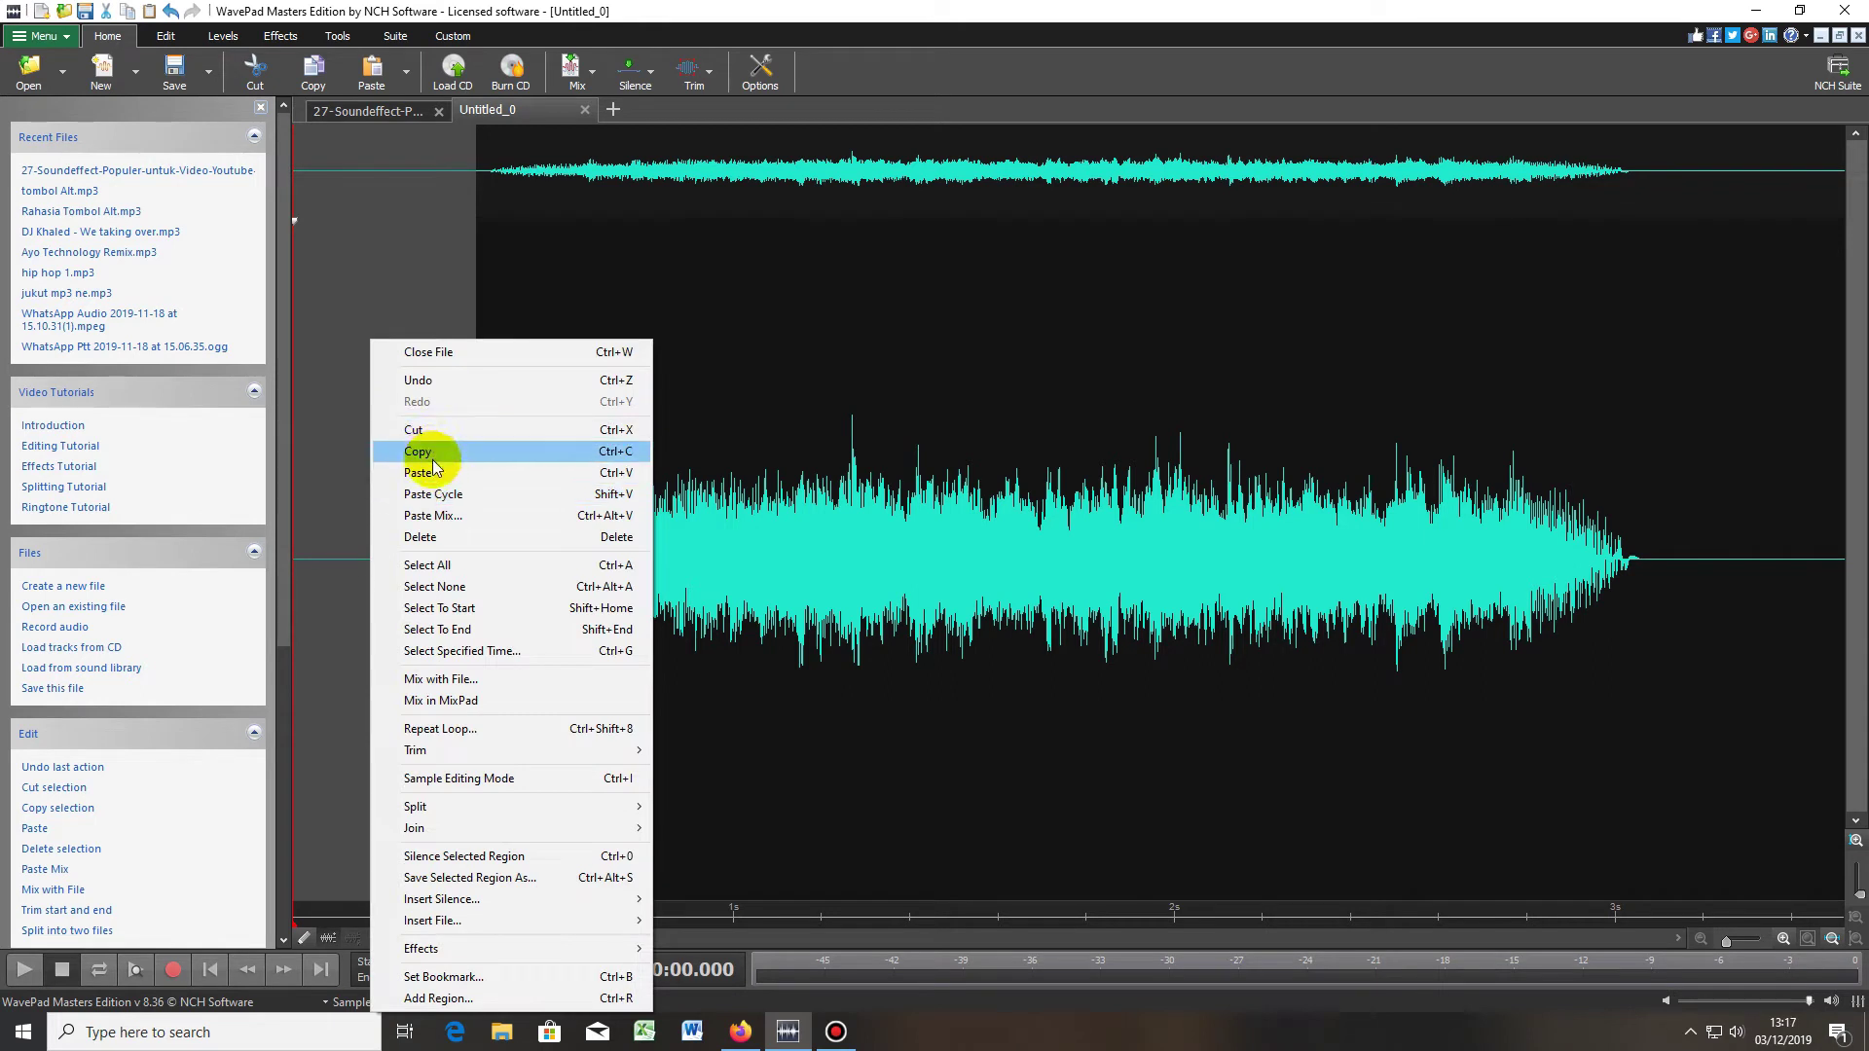
{"action": "left_click", "coordinate": [430, 537]}
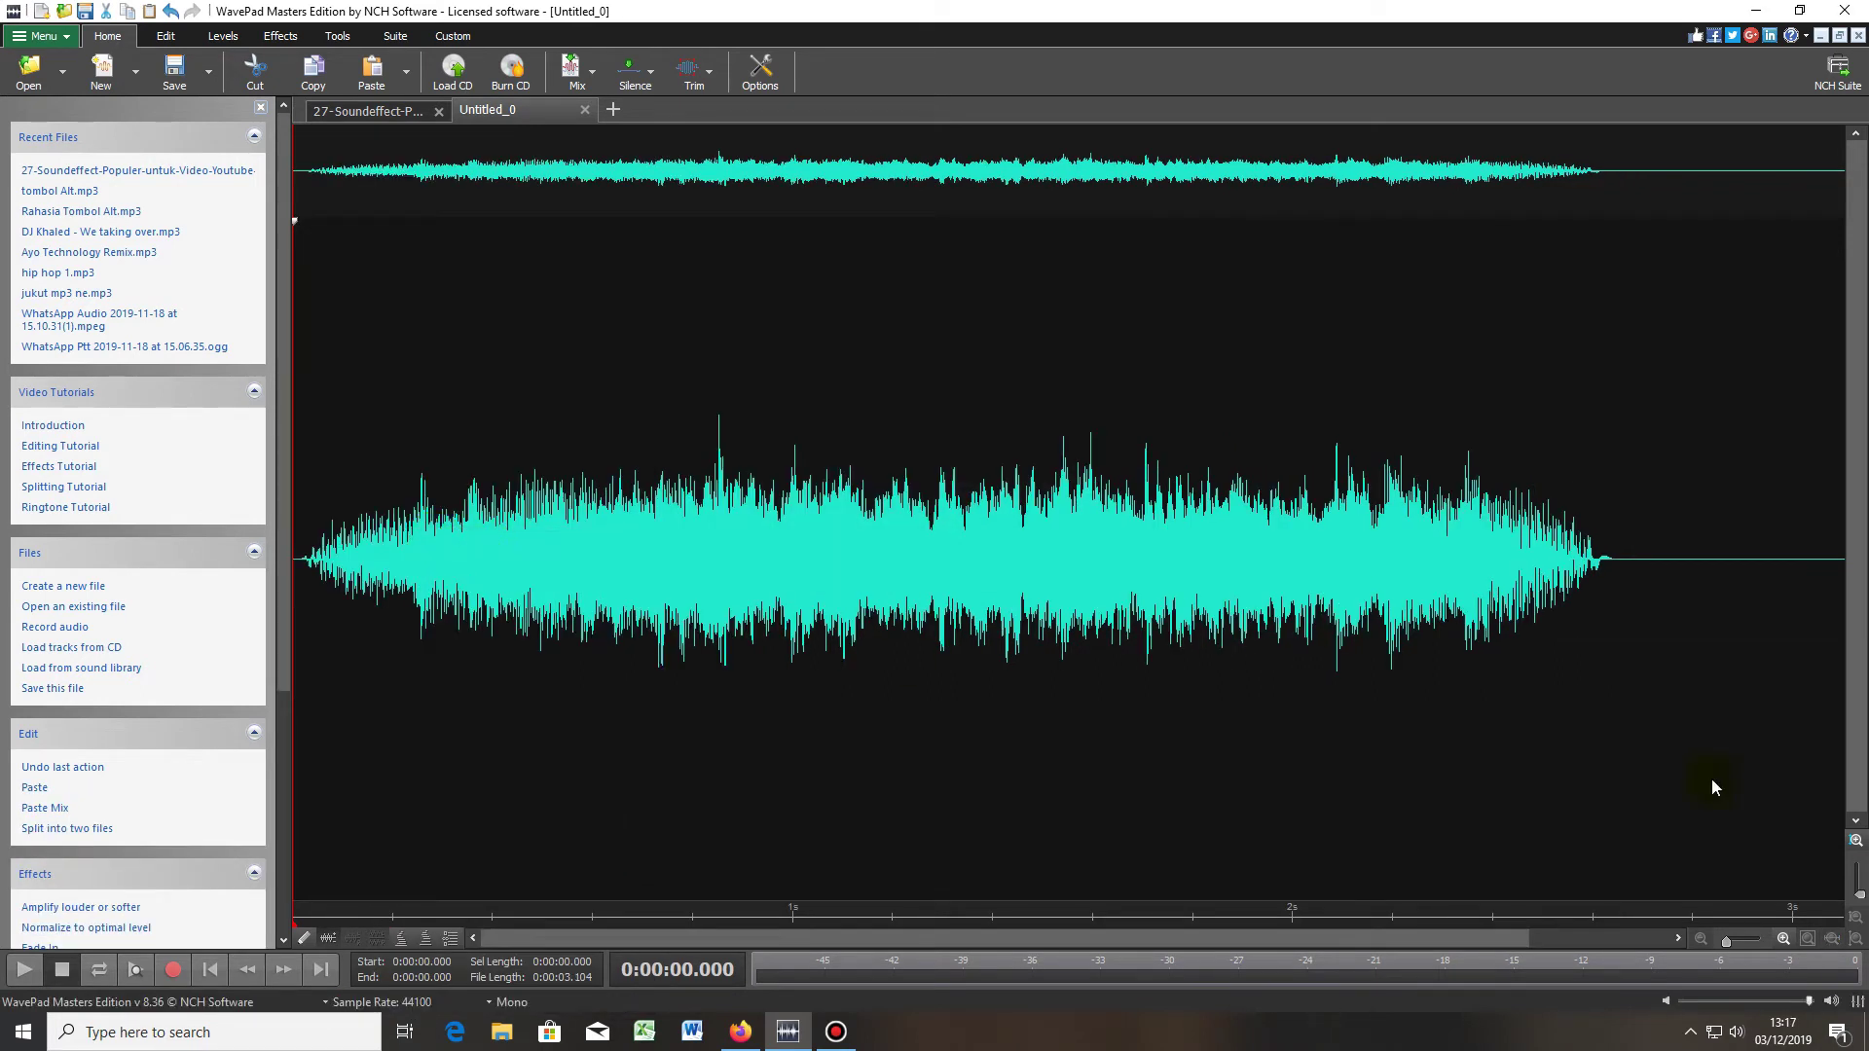
- Delete the silence after the clip's sound ends, from 2.682 seconds to the end of the file
{"action": "left_click", "coordinate": [1632, 560]}
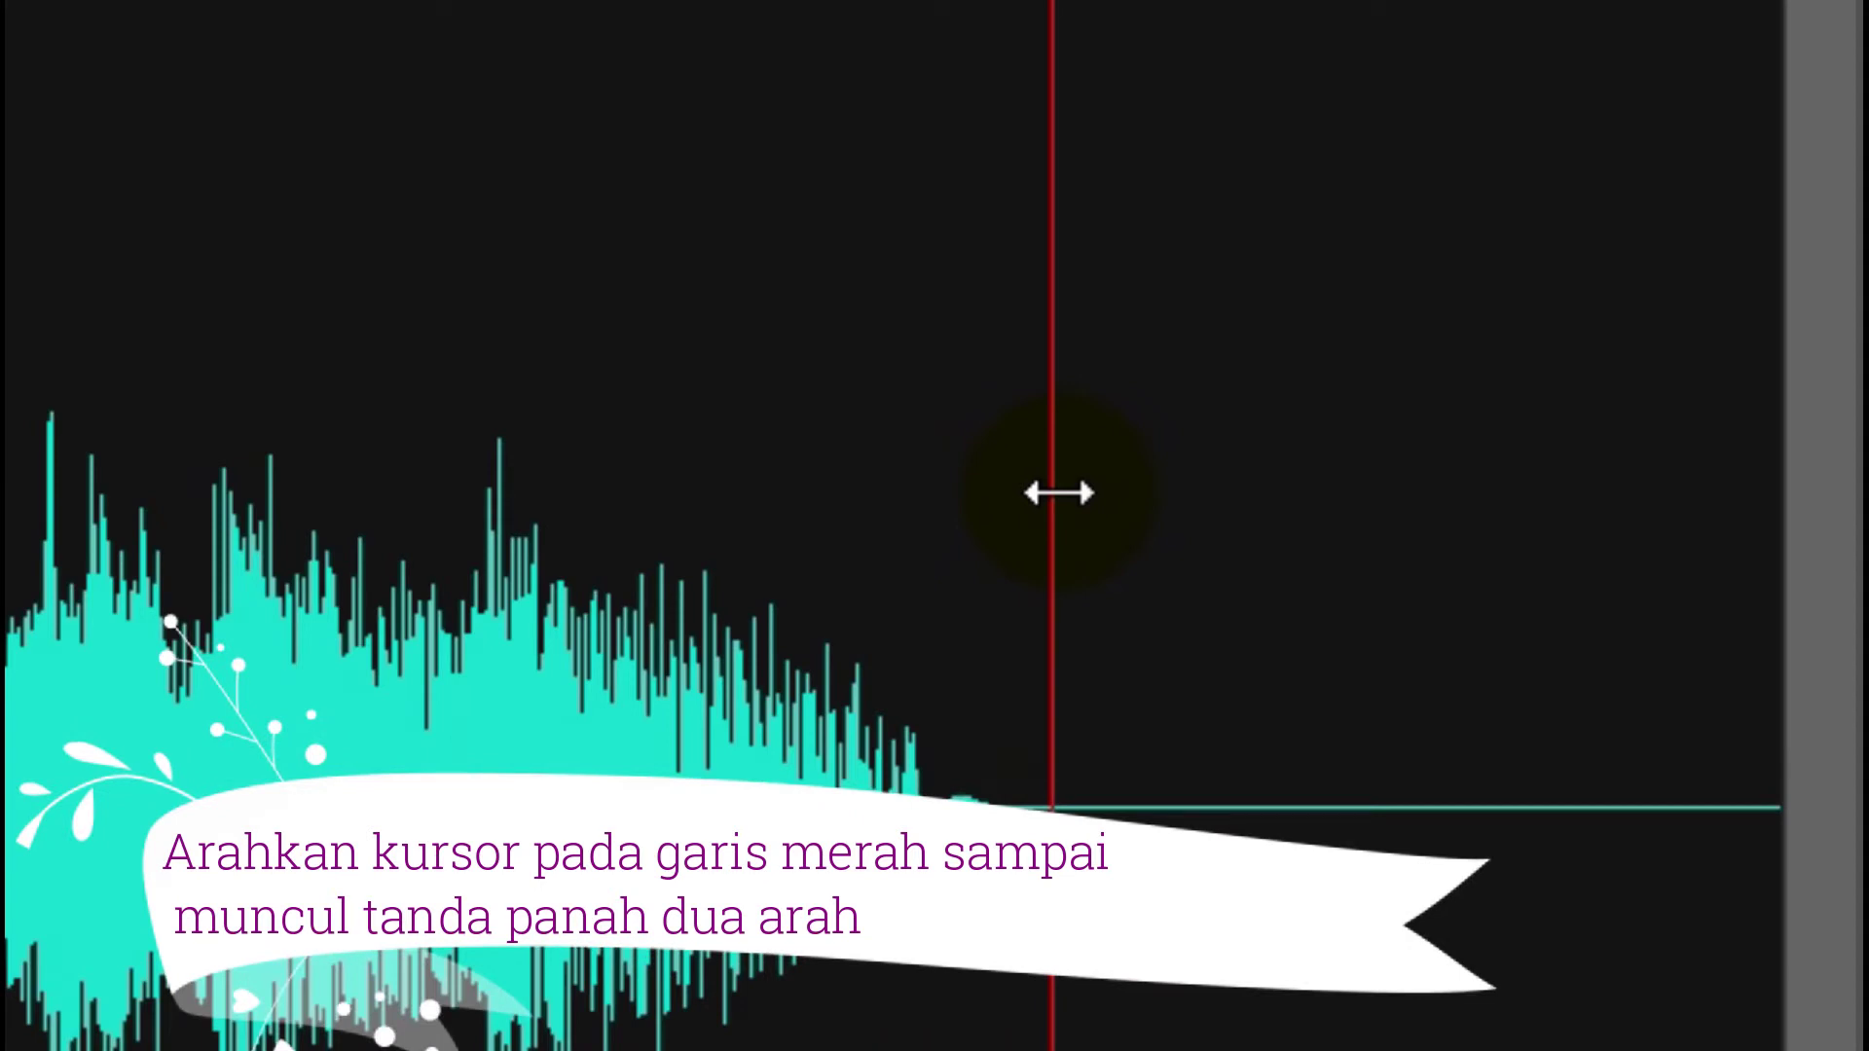
{"action": "left_click", "coordinate": [1059, 494]}
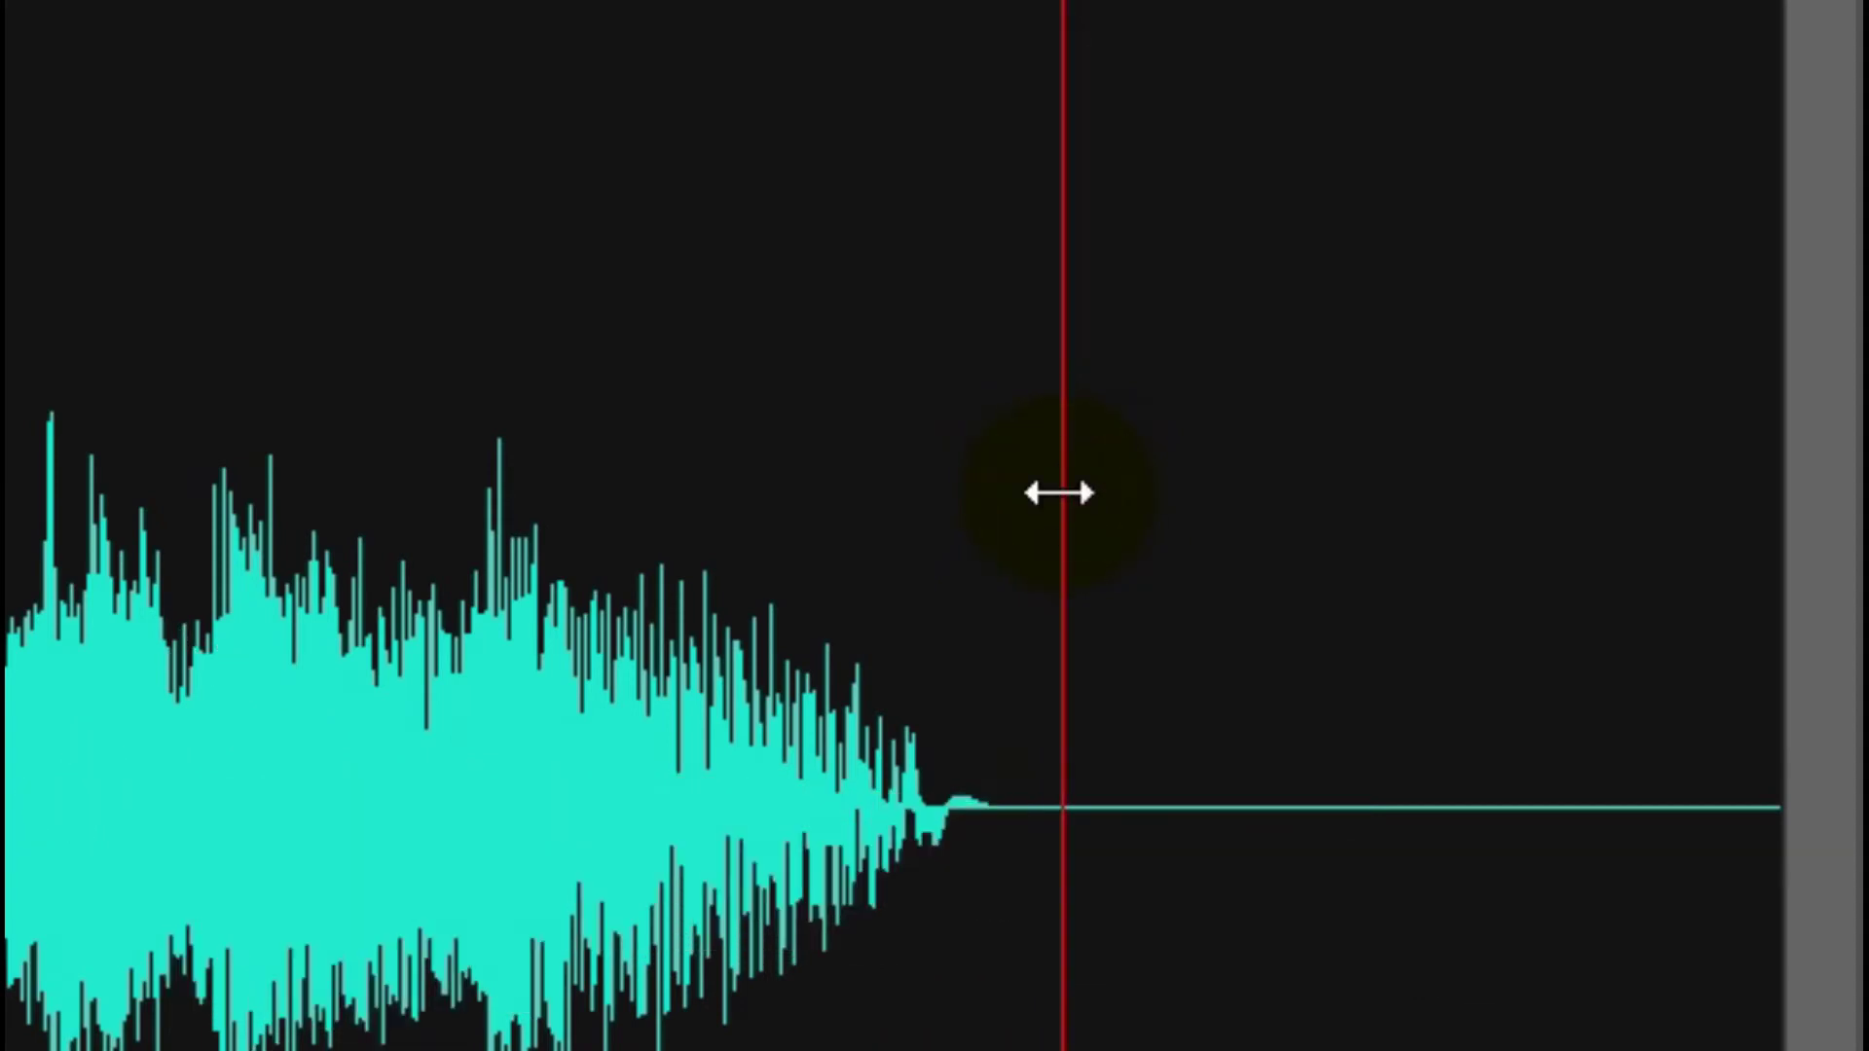
{"action": "left_click", "coordinate": [1059, 495]}
{"action": "left_click_drag", "start_coordinate": [1633, 470], "coordinate": [1849, 469]}
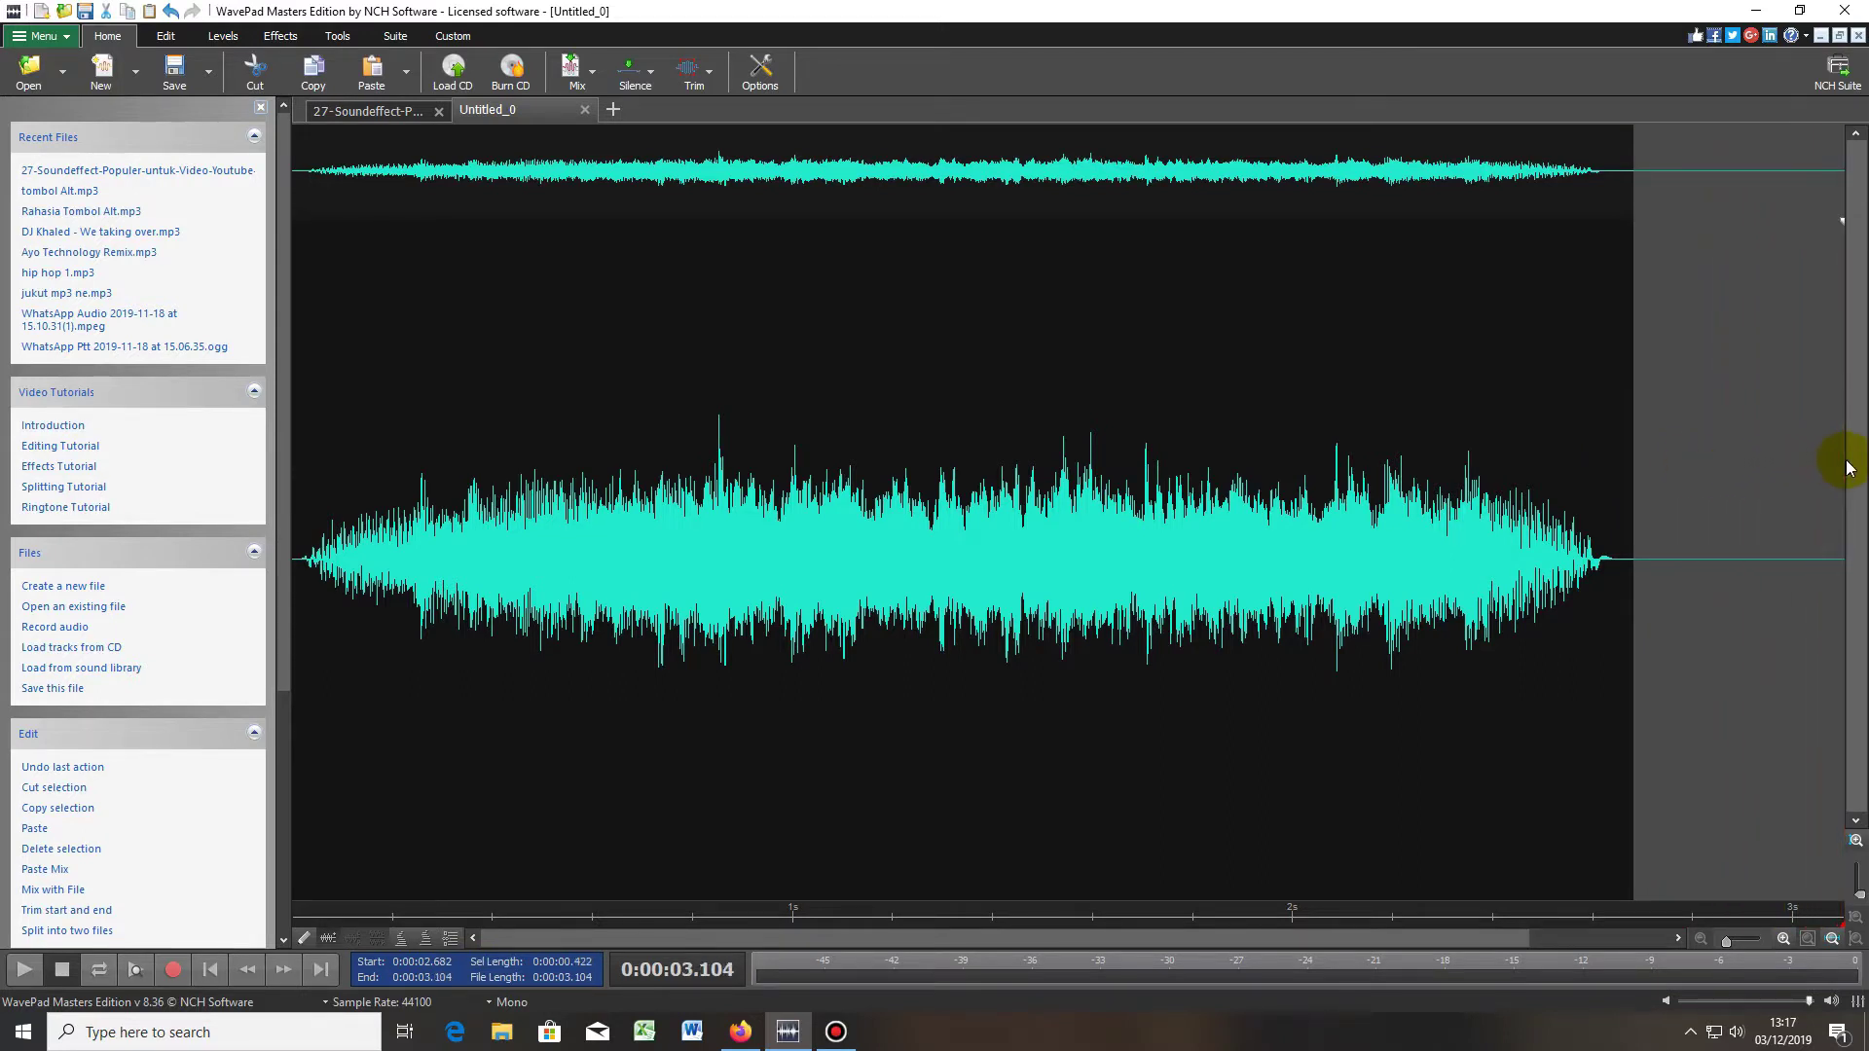
{"action": "right_click", "coordinate": [1746, 402]}
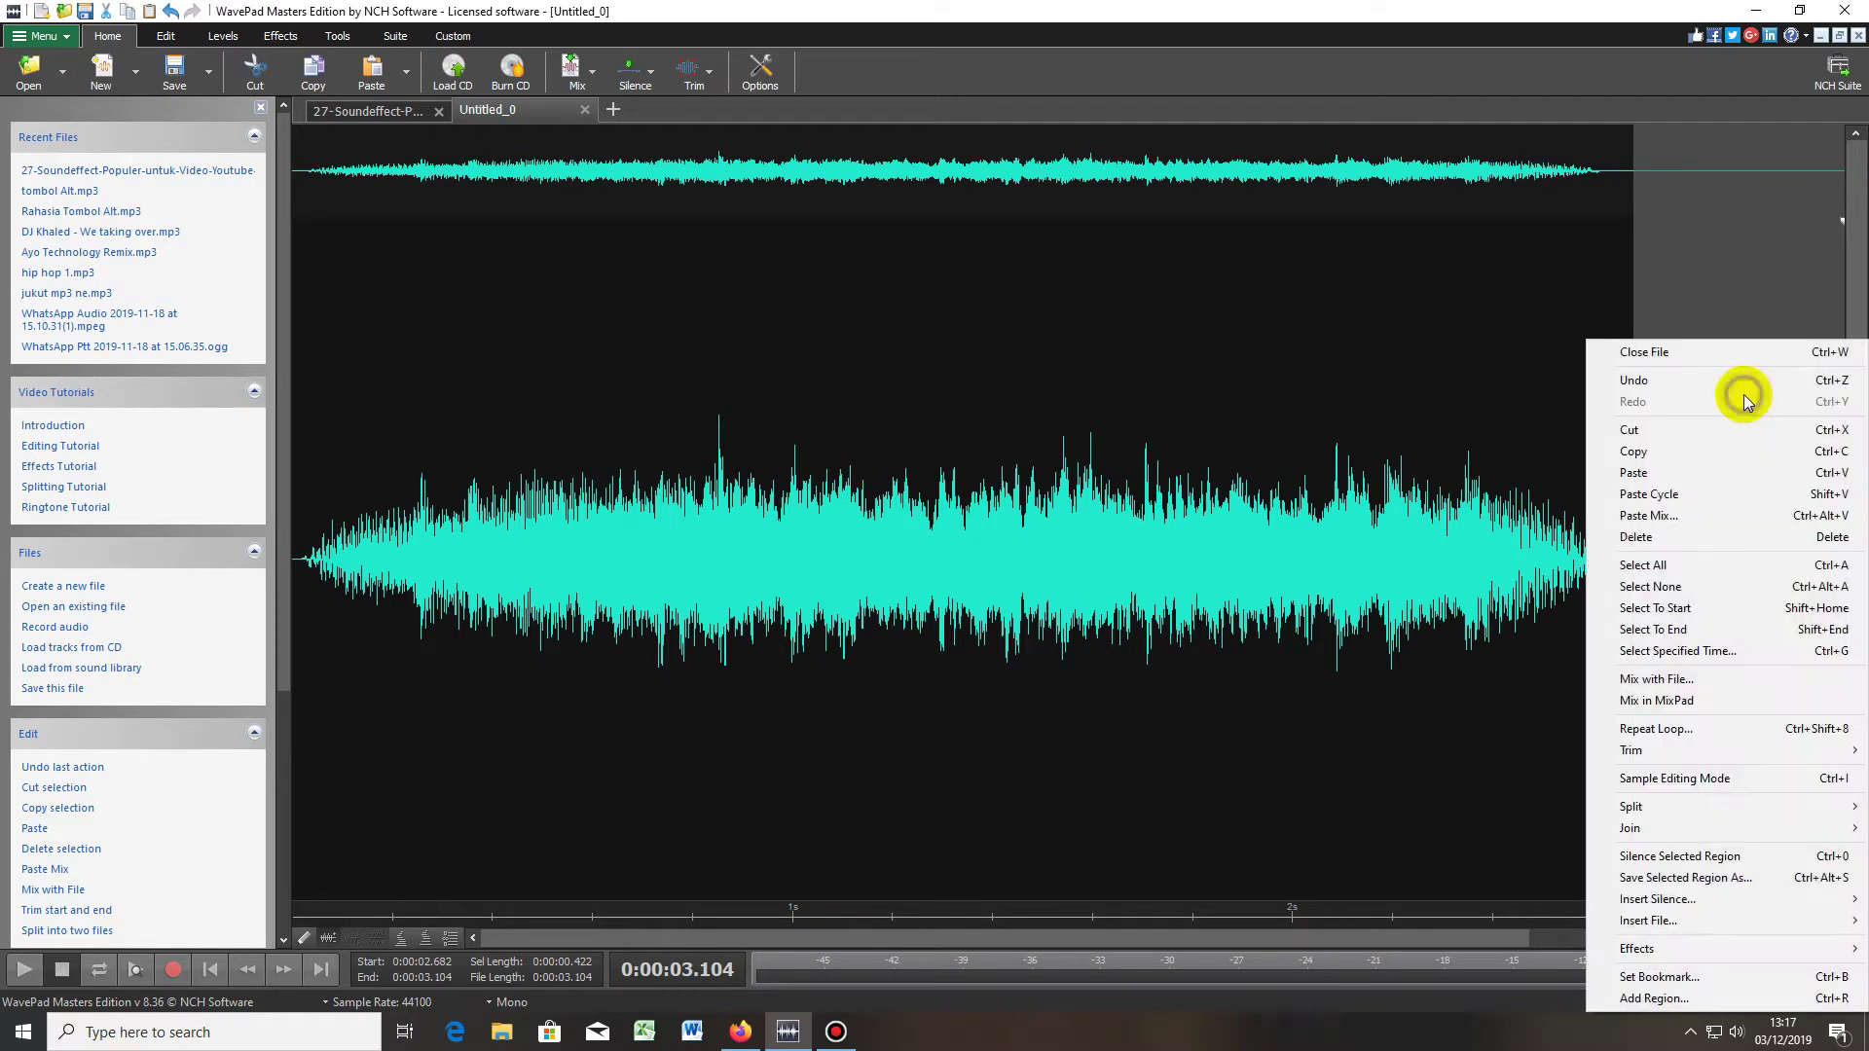
{"action": "left_click", "coordinate": [1674, 543]}
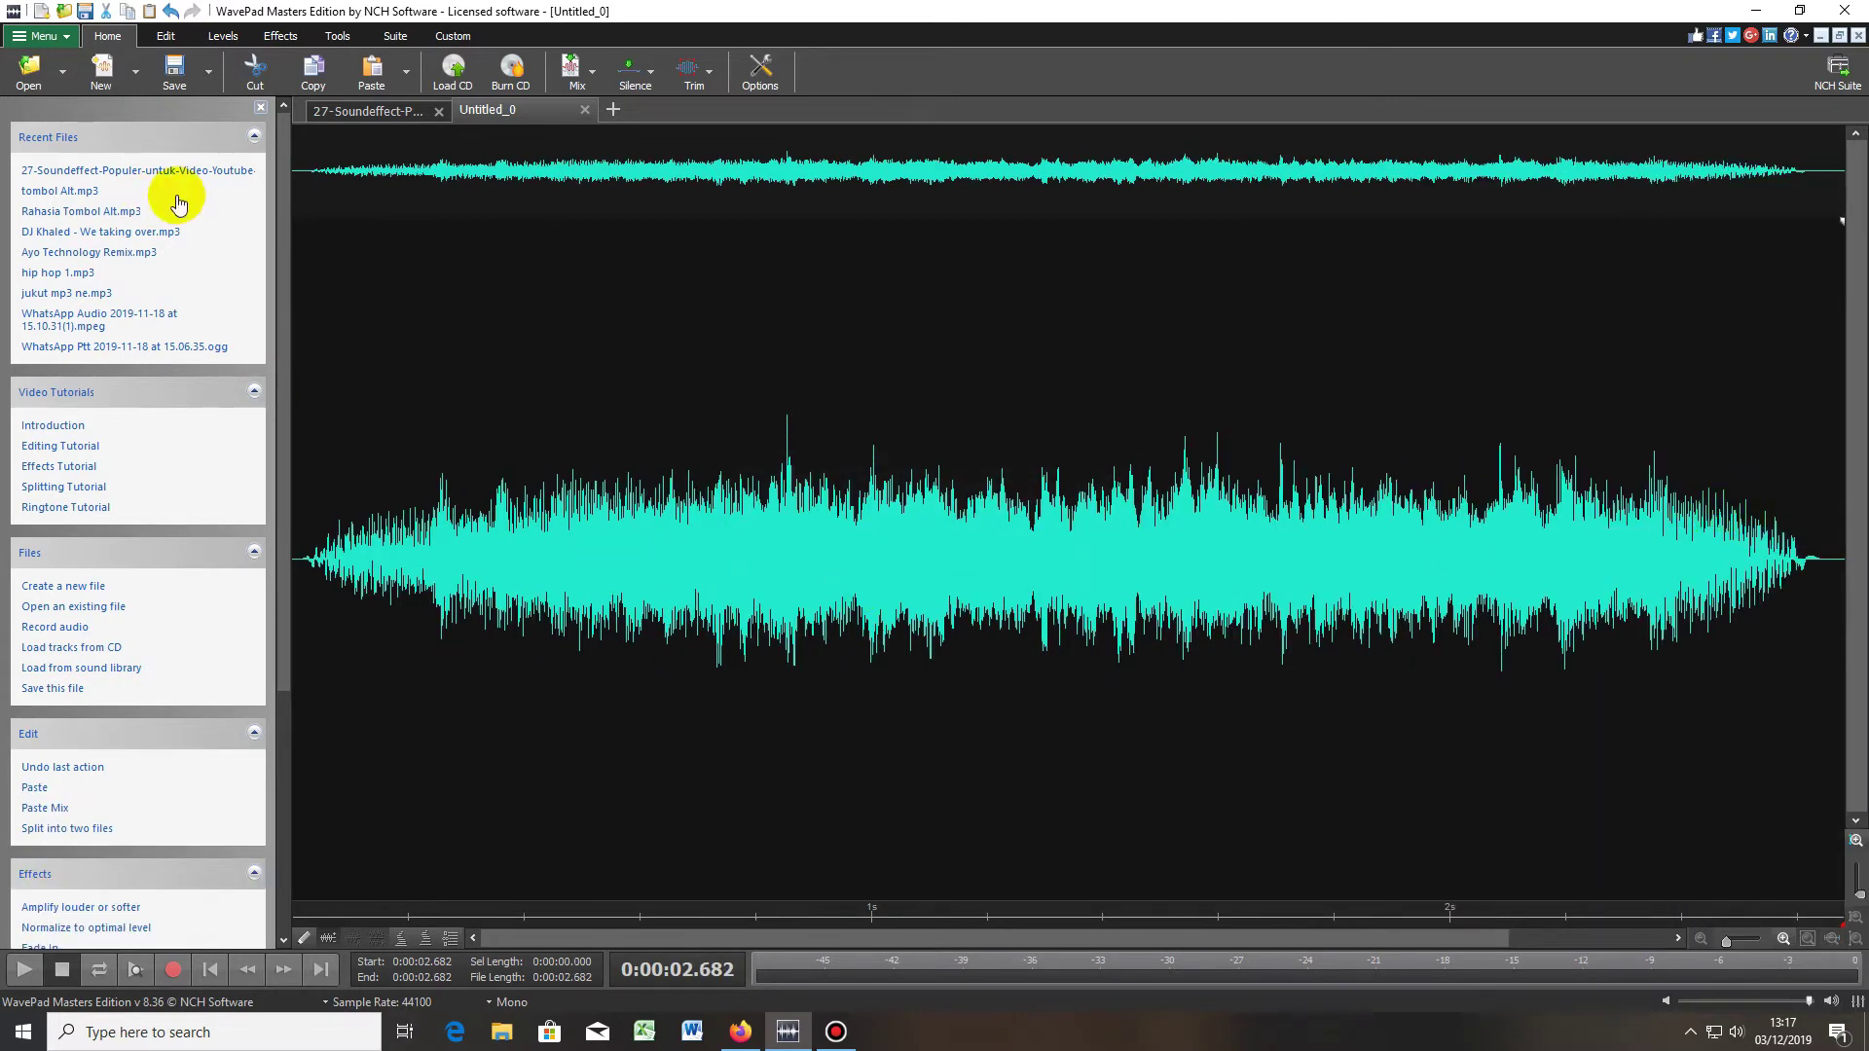
- Save the trimmed clip as an MP3 file named "Transisi 1" on the Data (D:) drive
{"action": "left_click", "coordinate": [71, 39]}
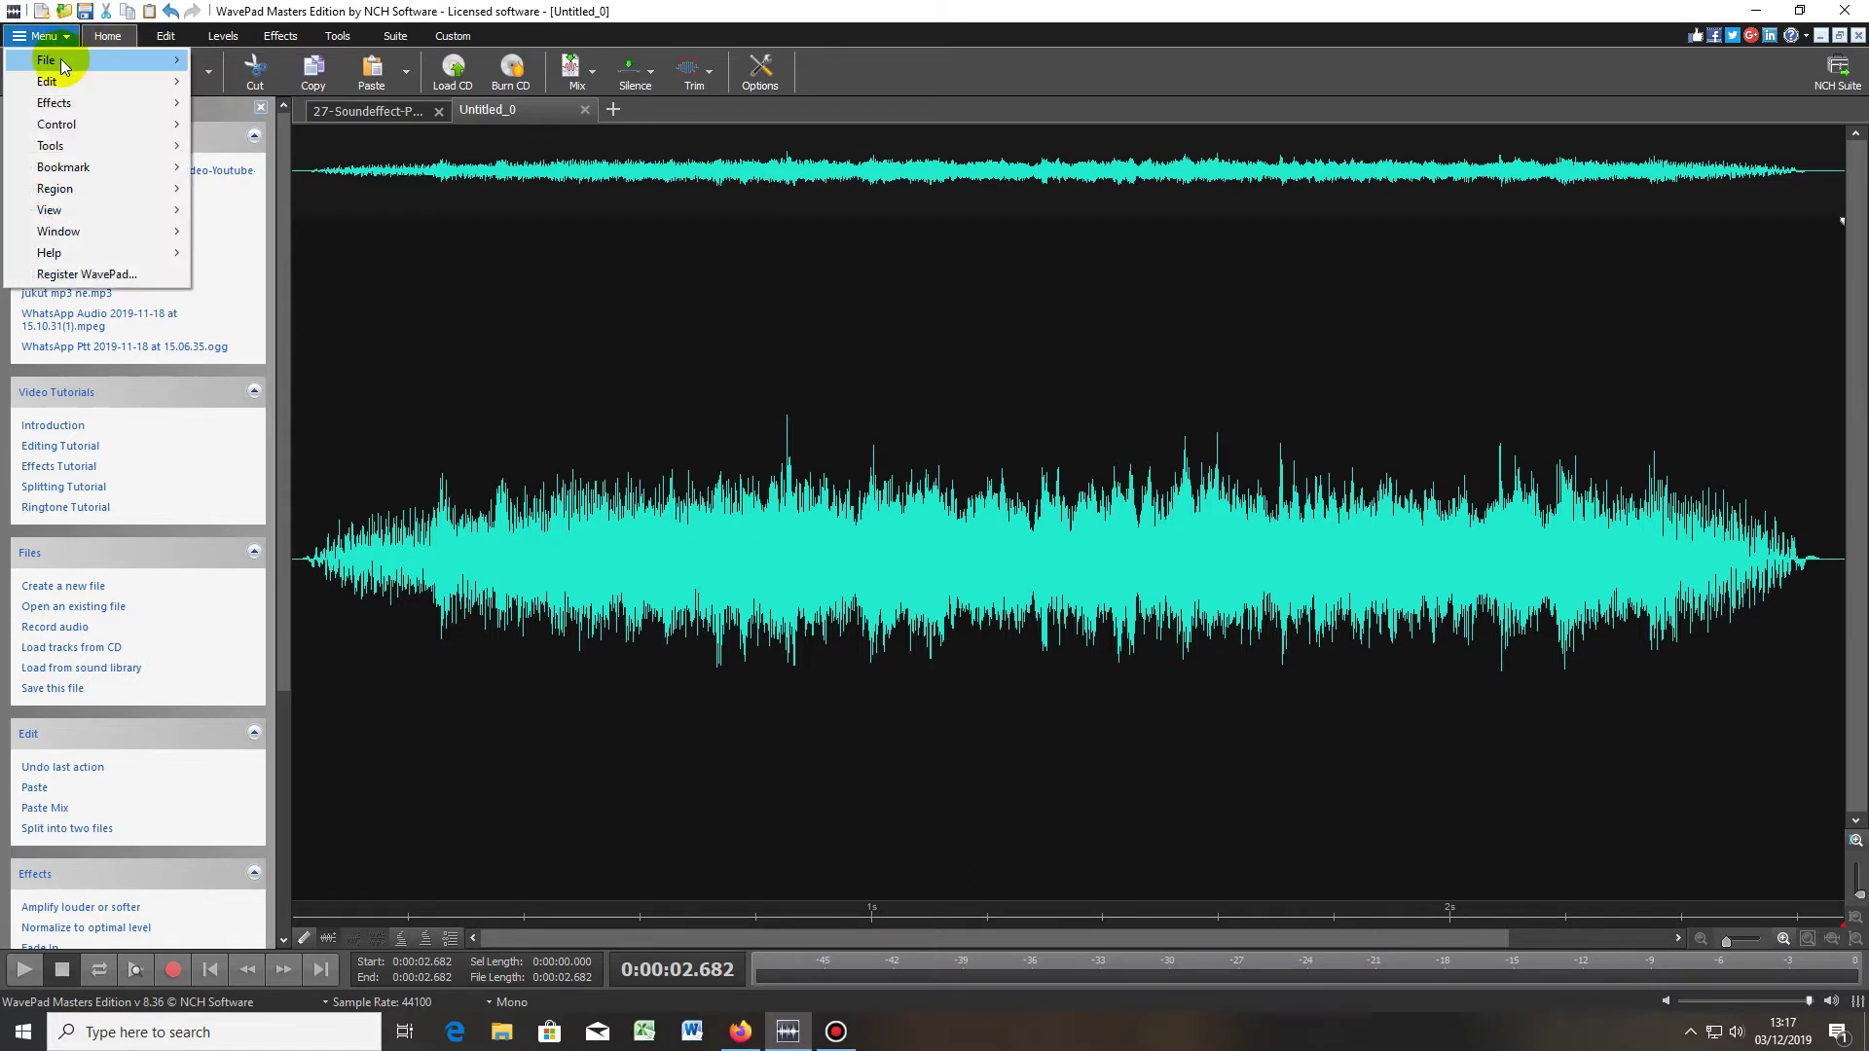
{"action": "mouse_move", "coordinate": [50, 60]}
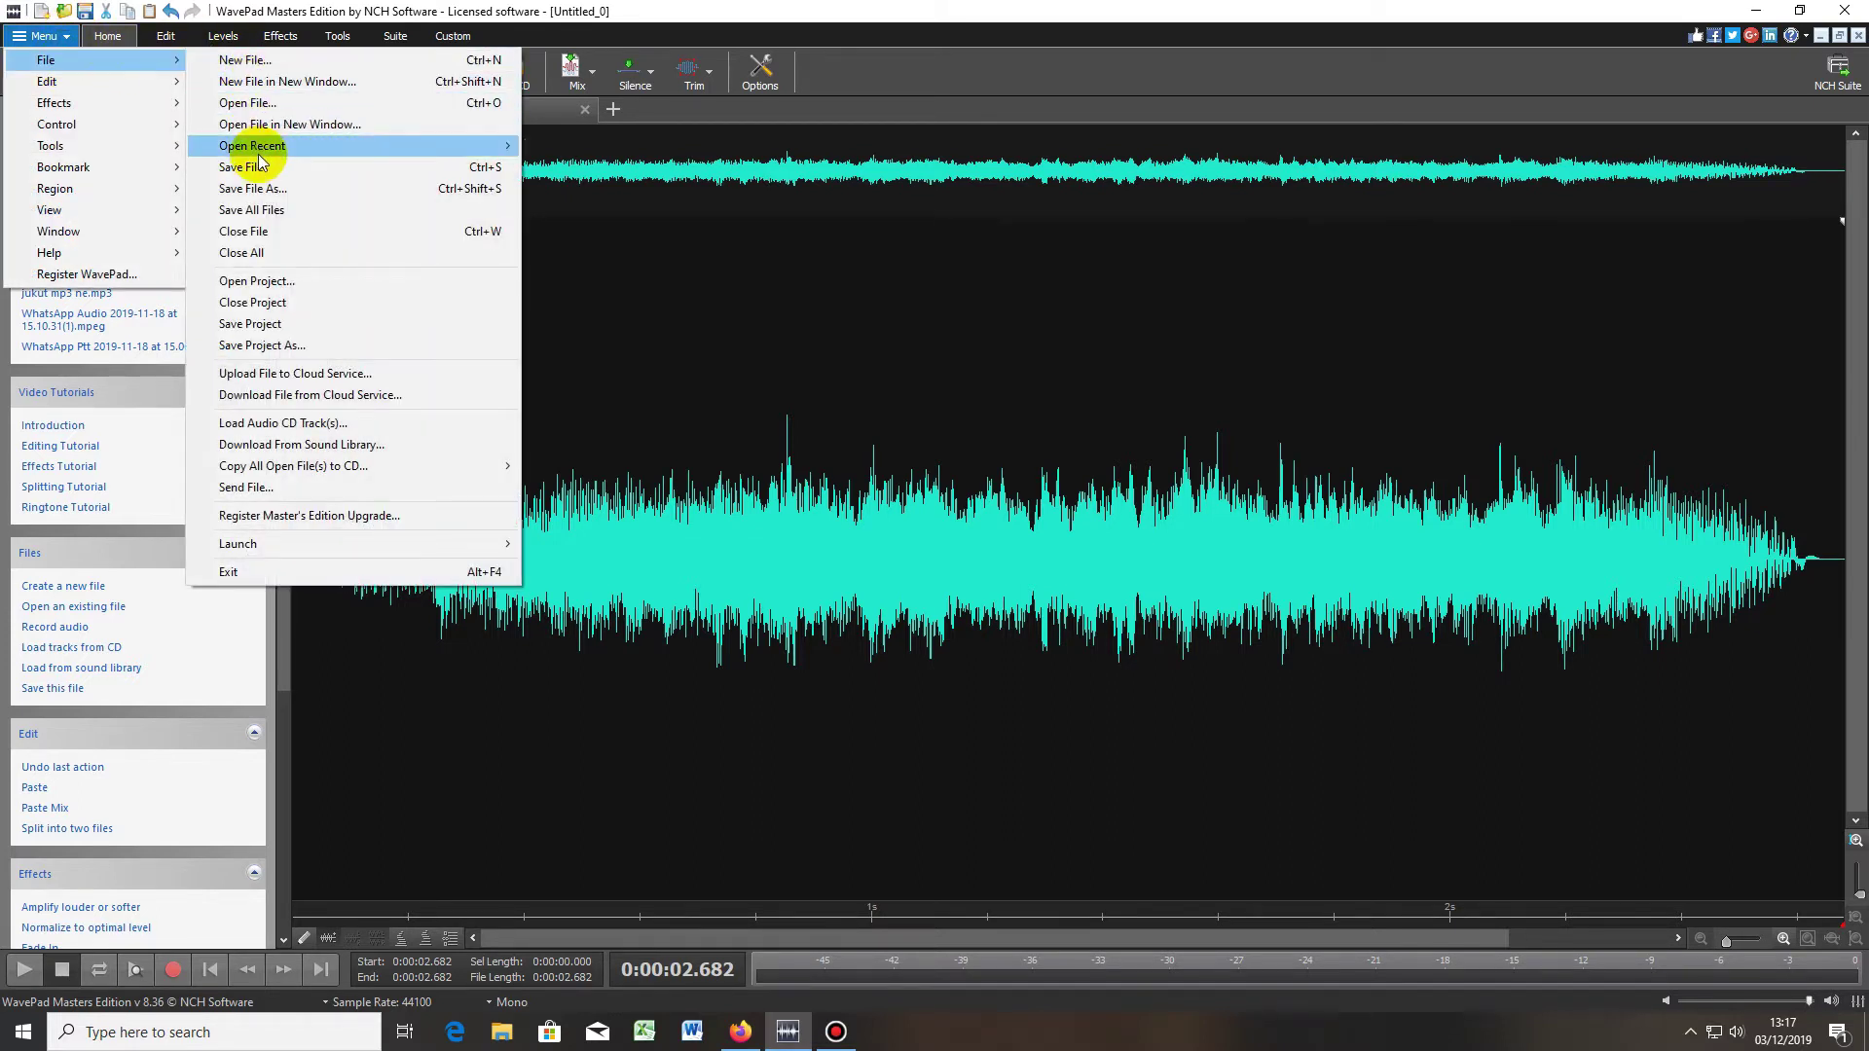
{"action": "left_click", "coordinate": [265, 191]}
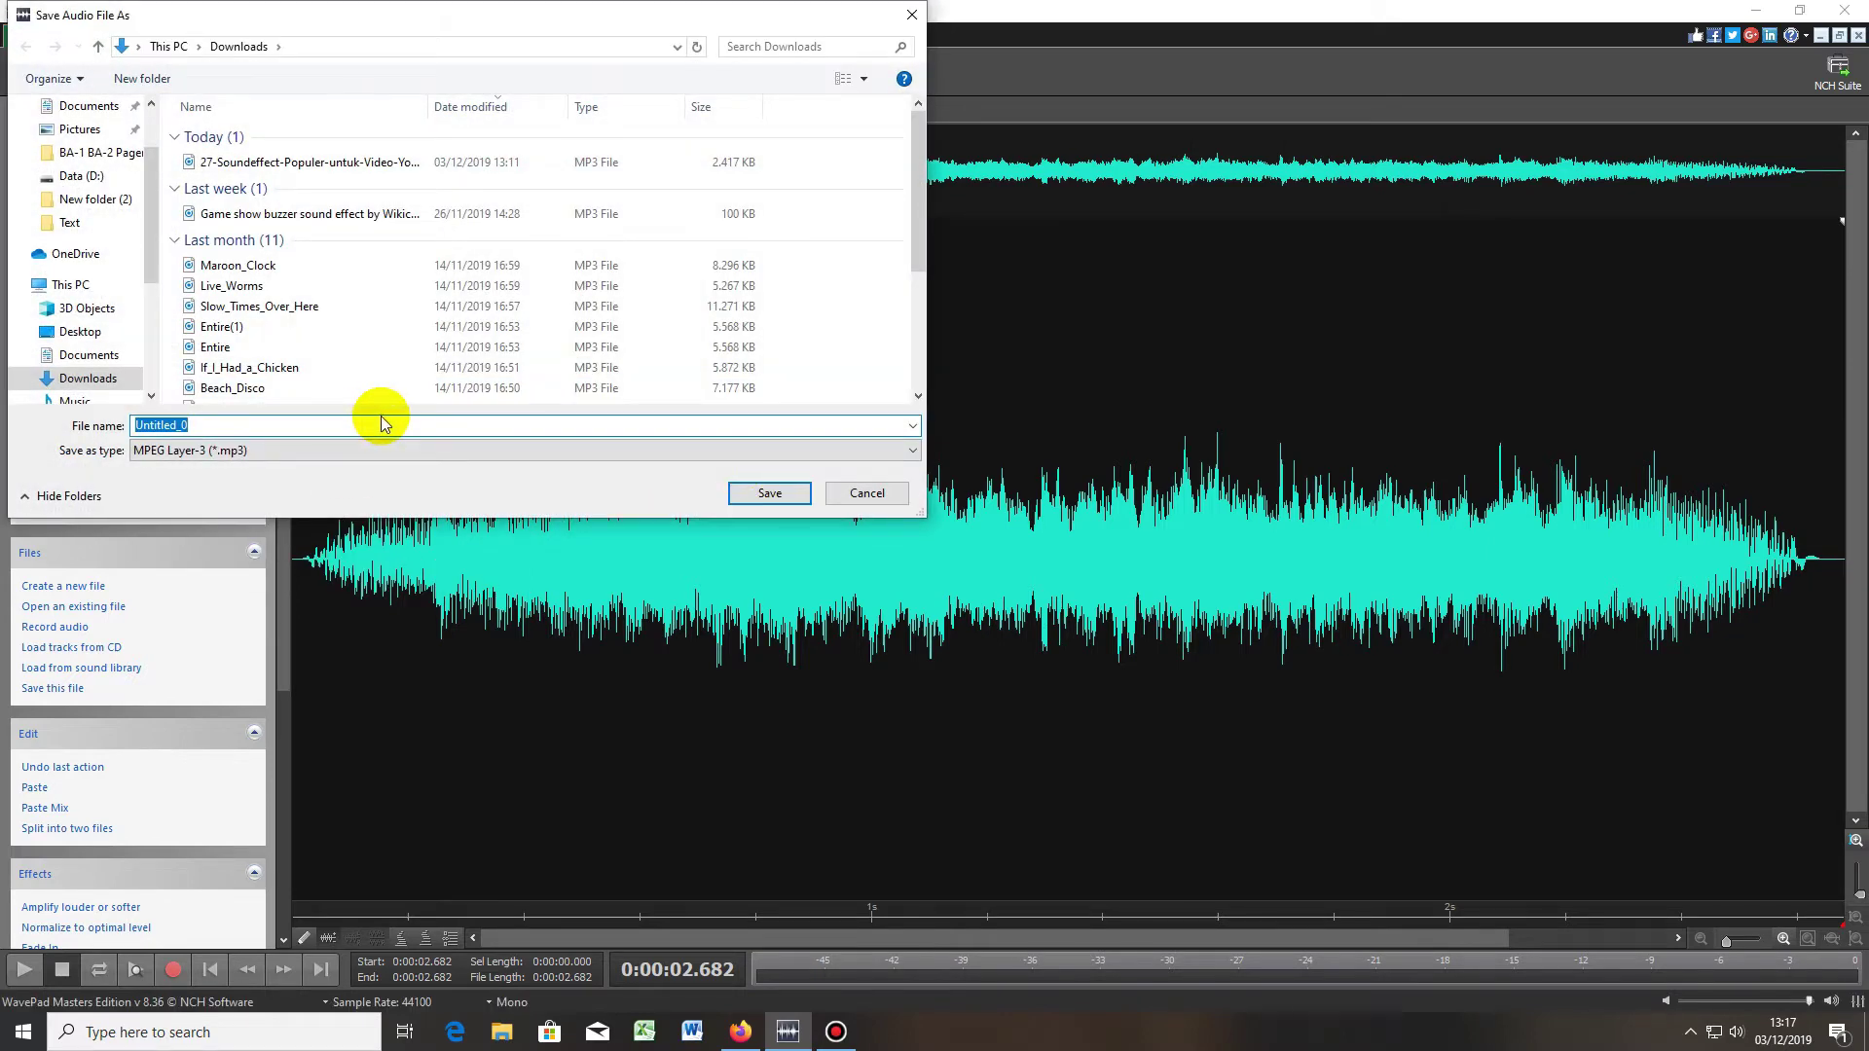
{"action": "type", "text": "Tra"}
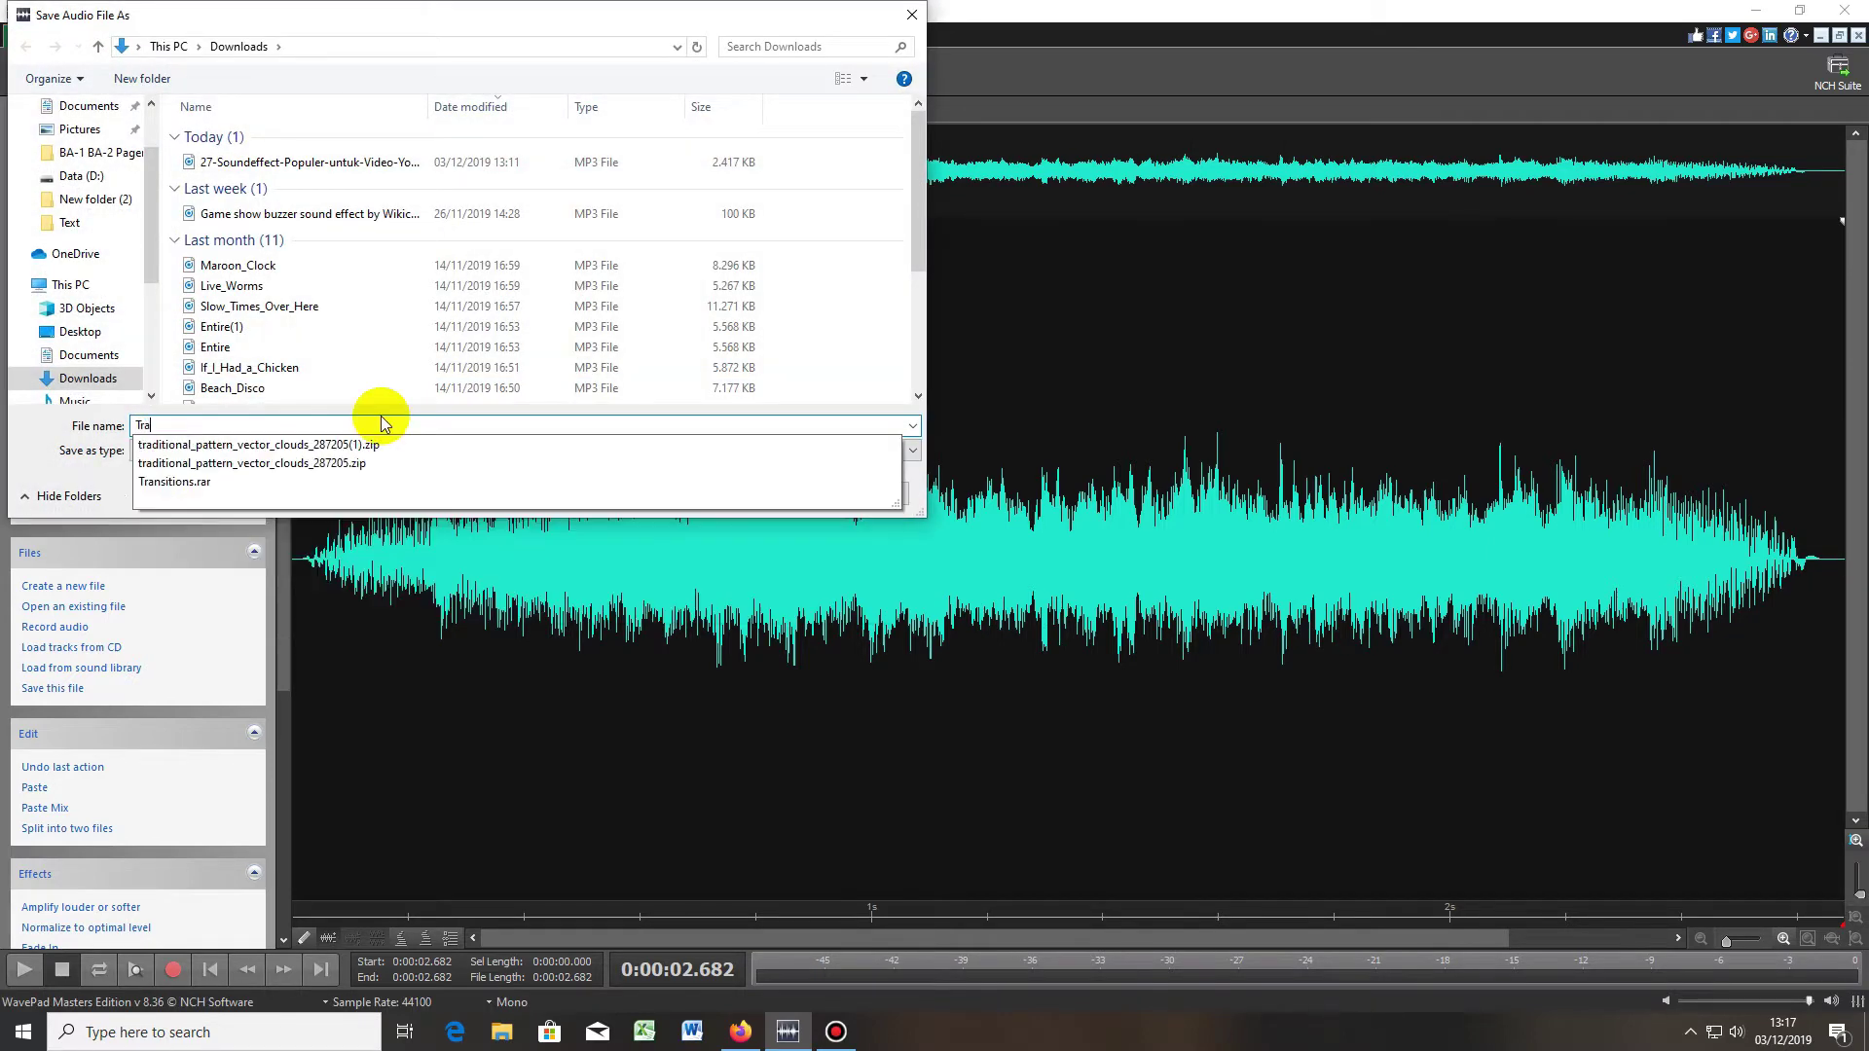
{"action": "type", "text": "nsis"}
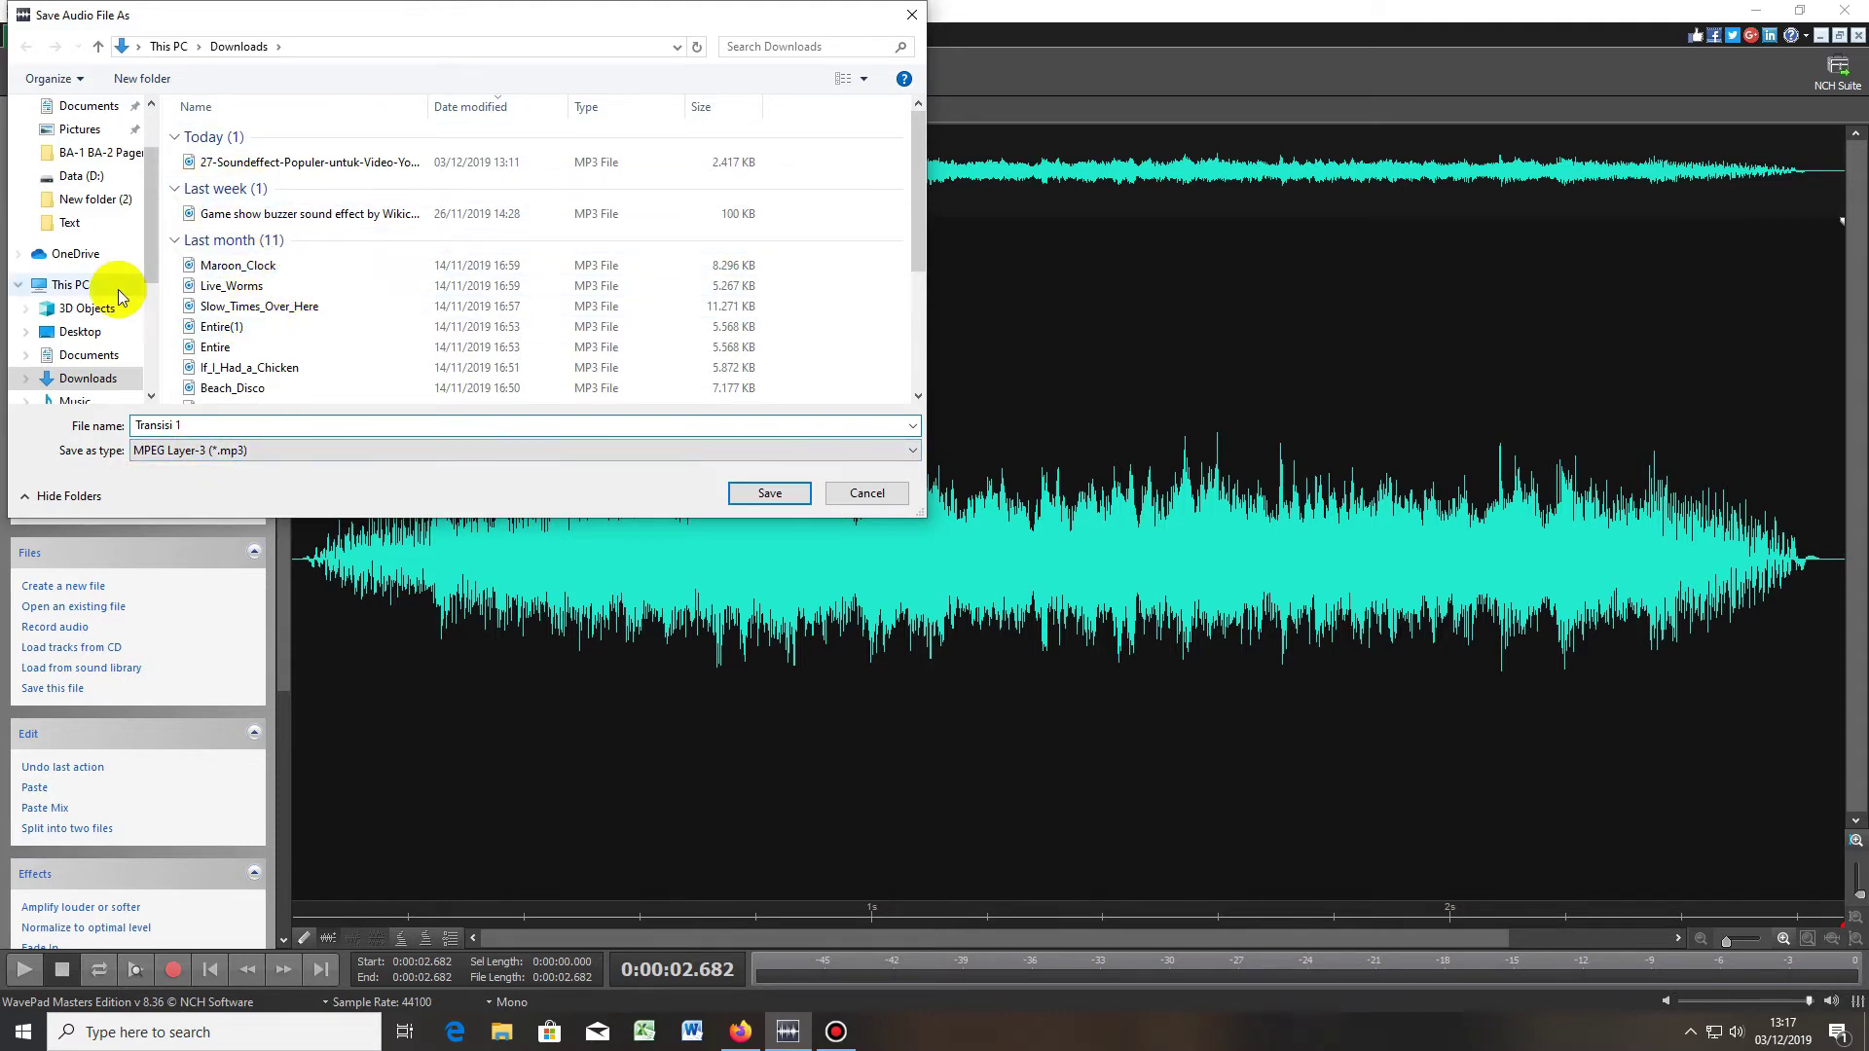
{"action": "left_click", "coordinate": [679, 49]}
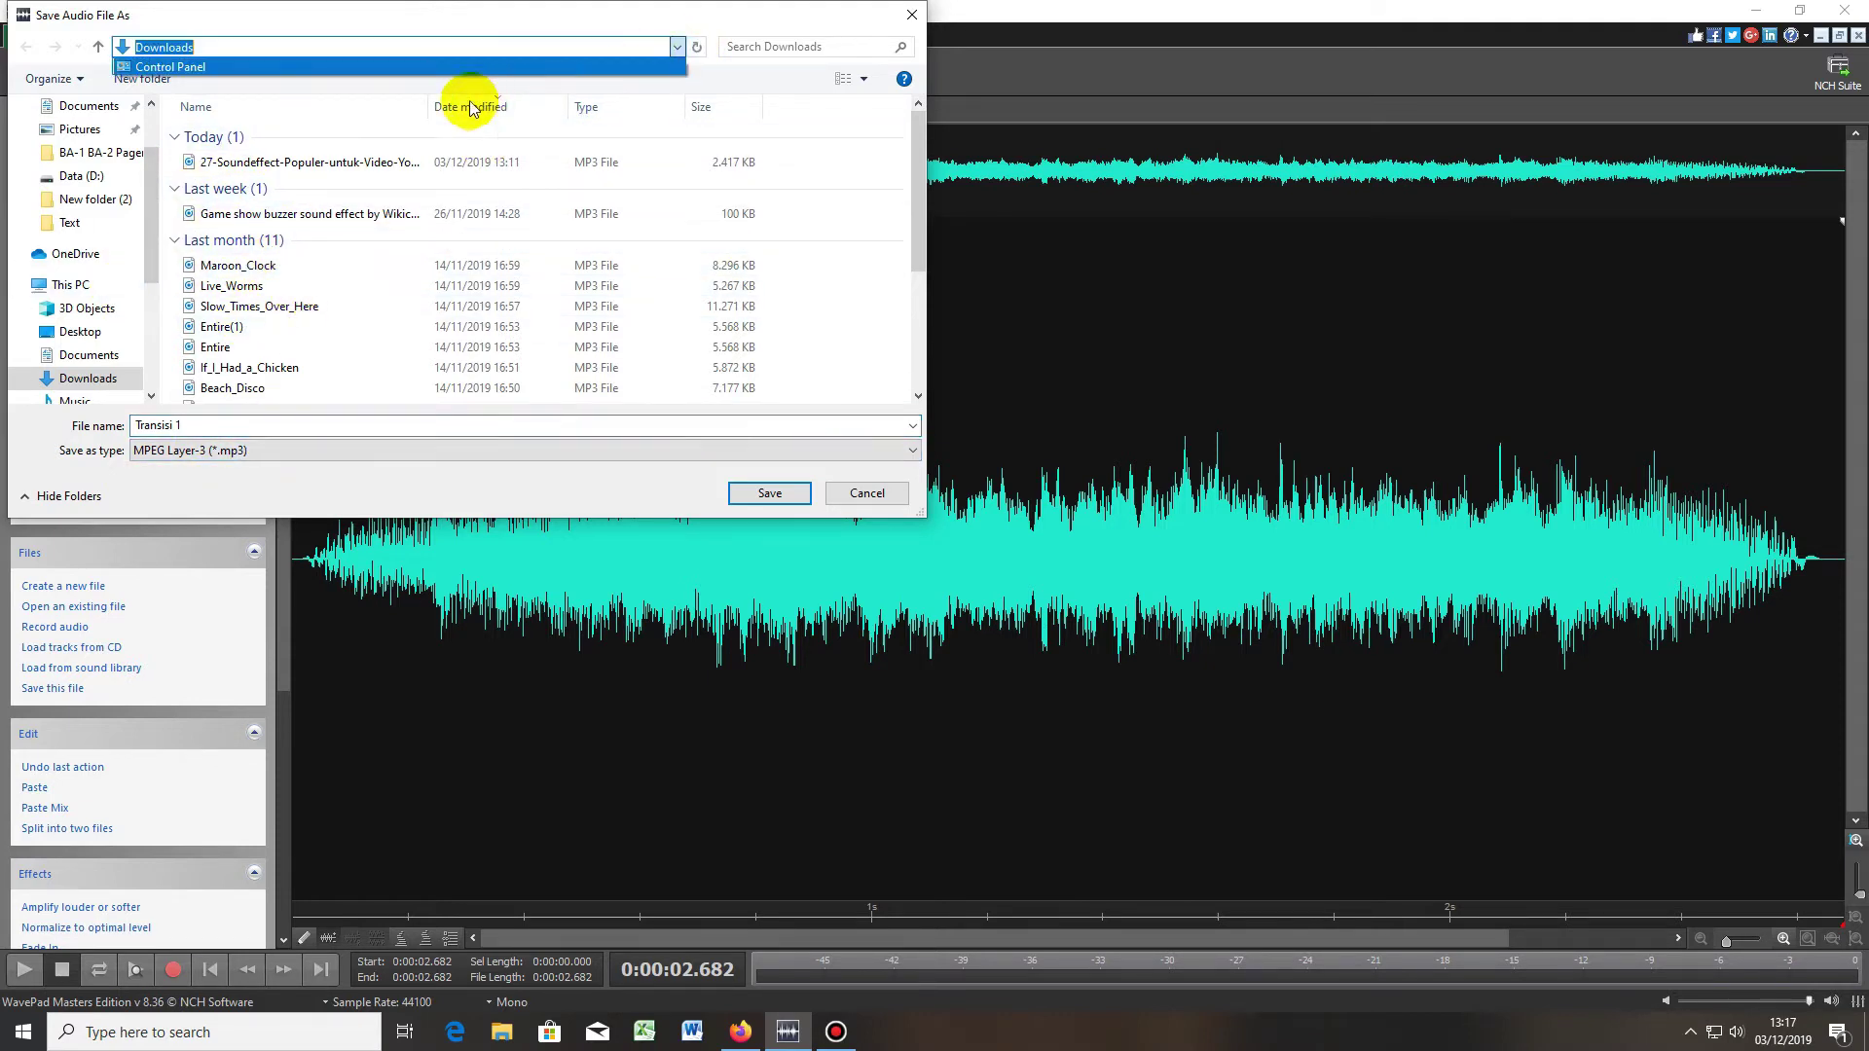
{"action": "left_click", "coordinate": [676, 48]}
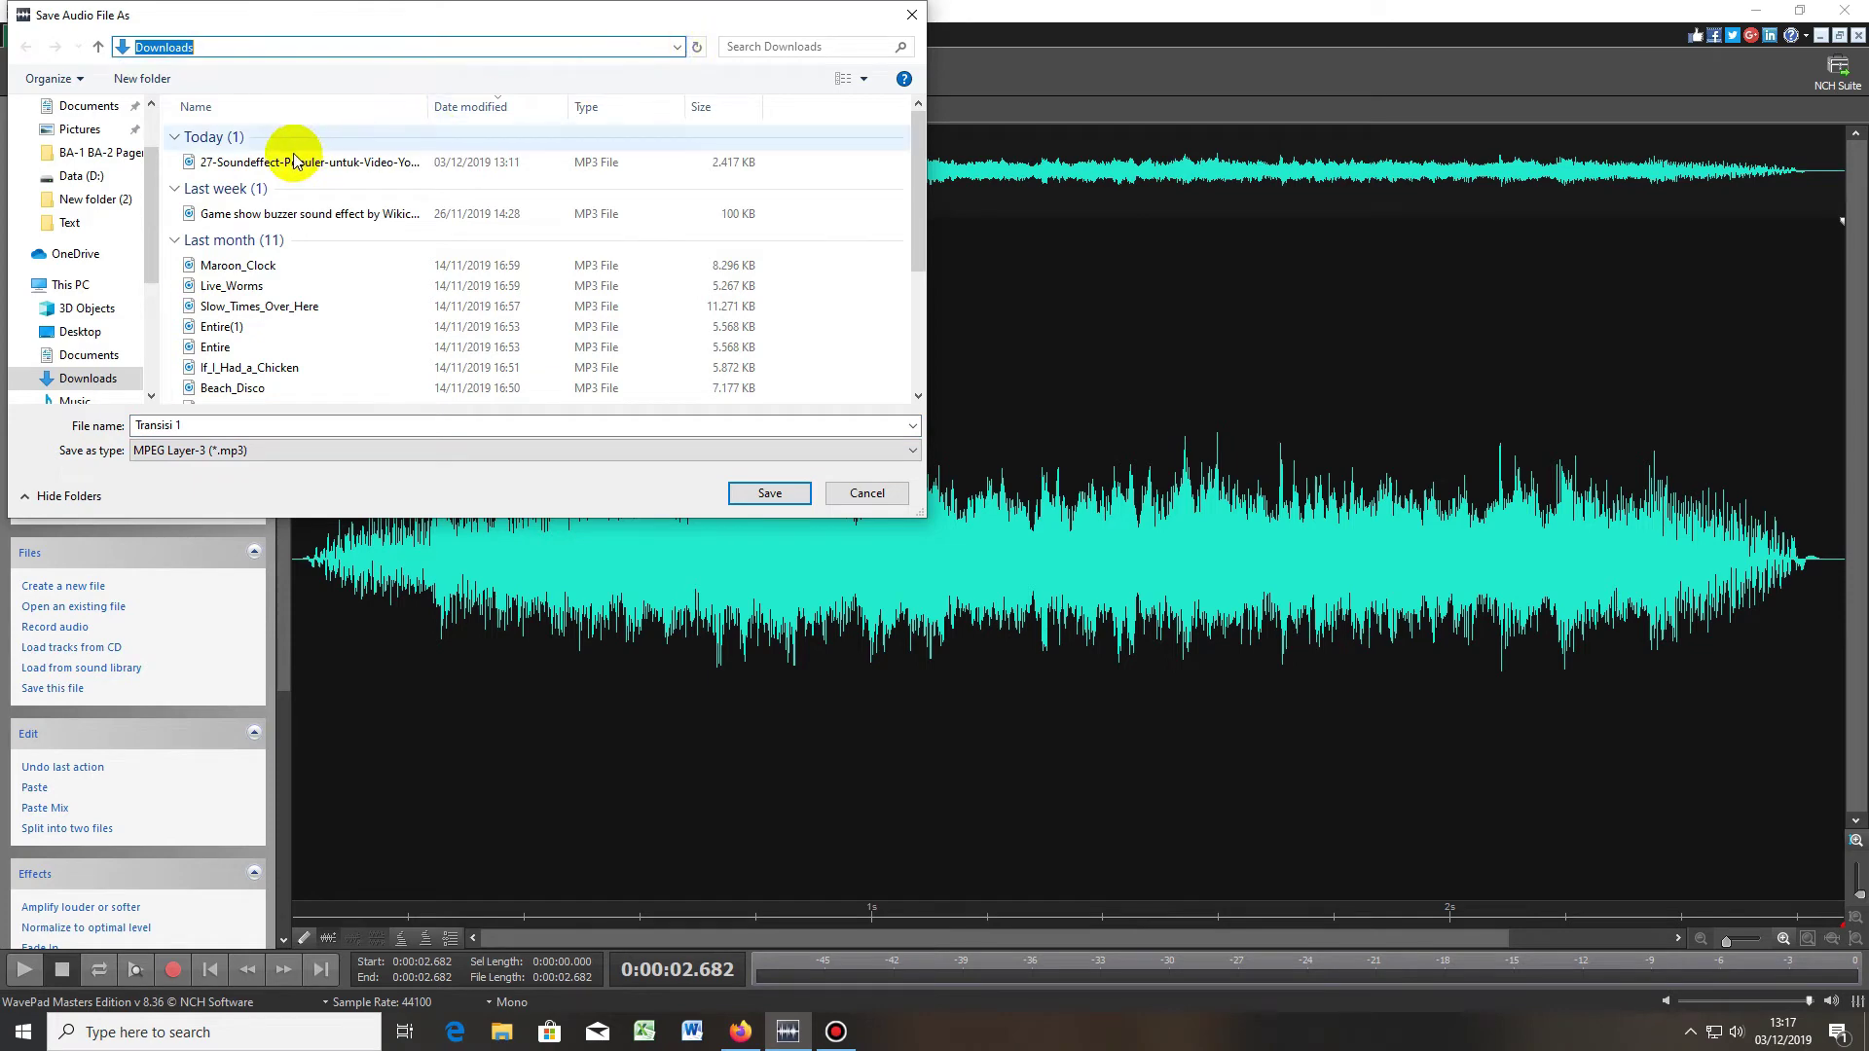
{"action": "scroll", "coordinate": [405, 229], "scroll_direction": "down", "scroll_amount": 3}
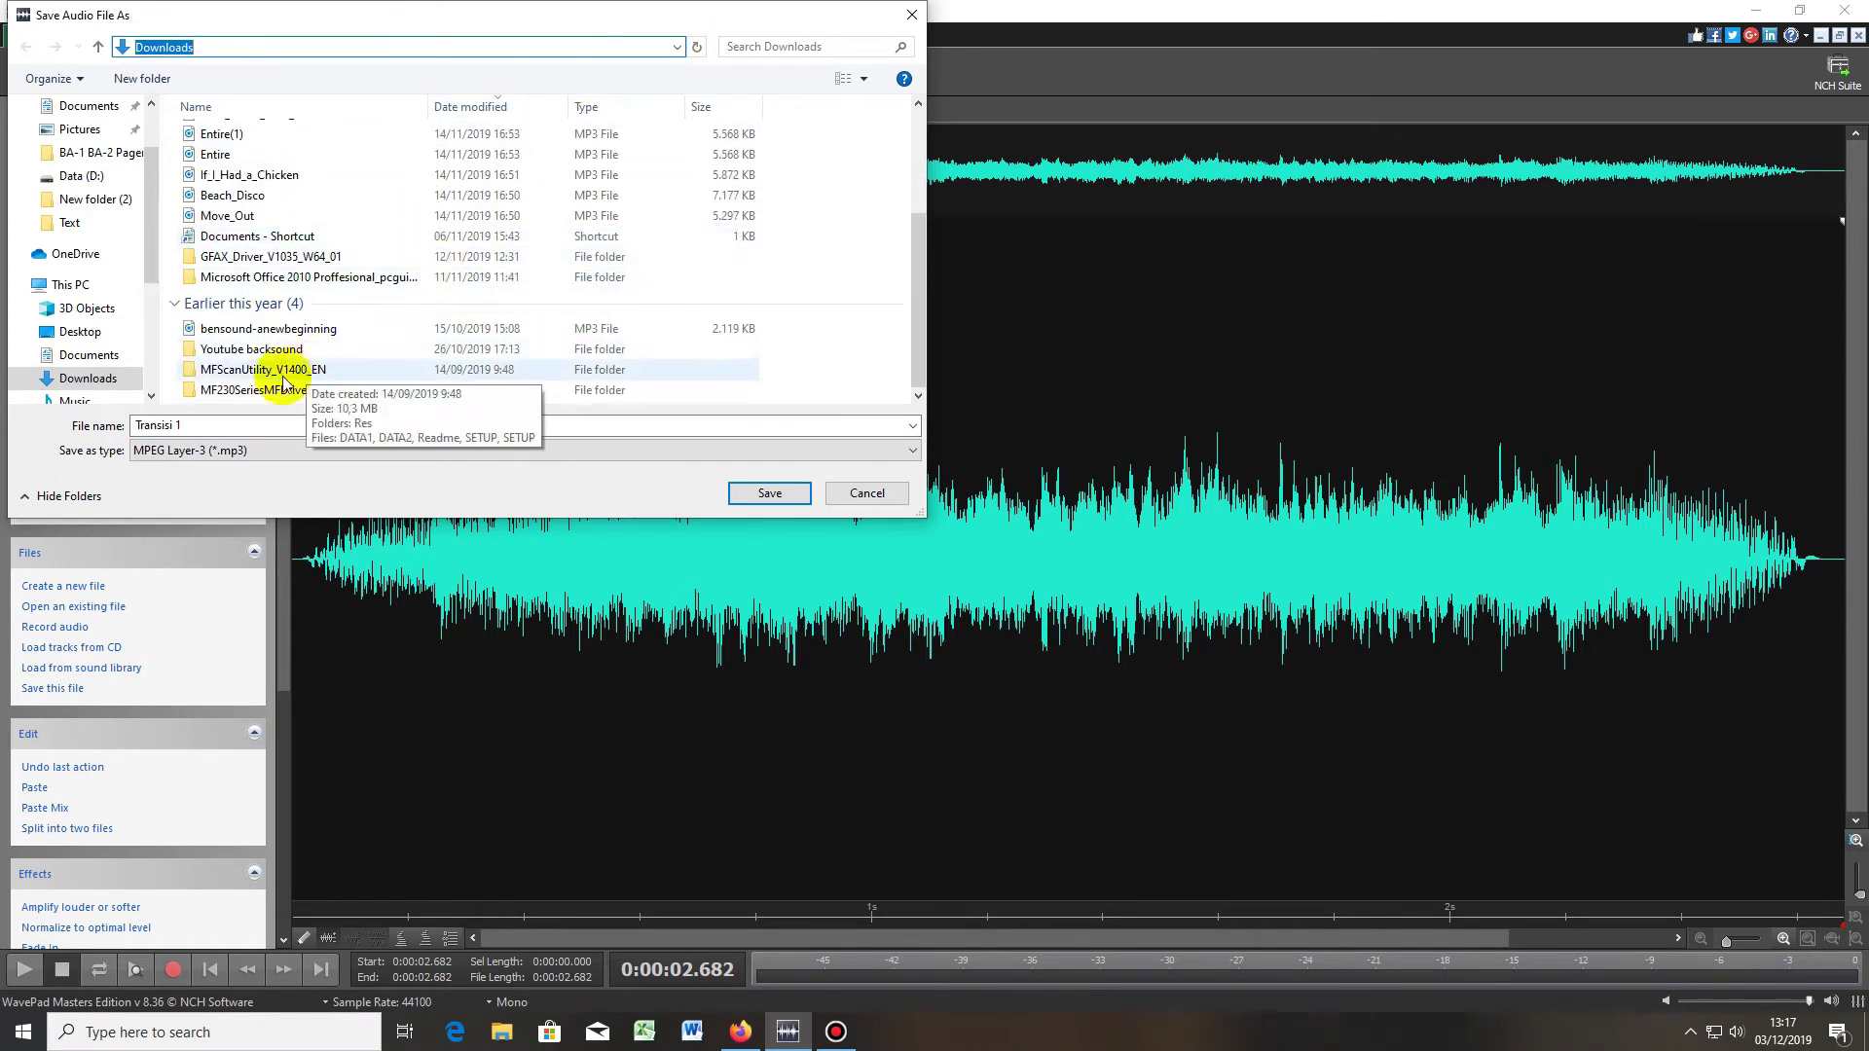
{"action": "scroll", "coordinate": [87, 209], "scroll_direction": "down", "scroll_amount": 3}
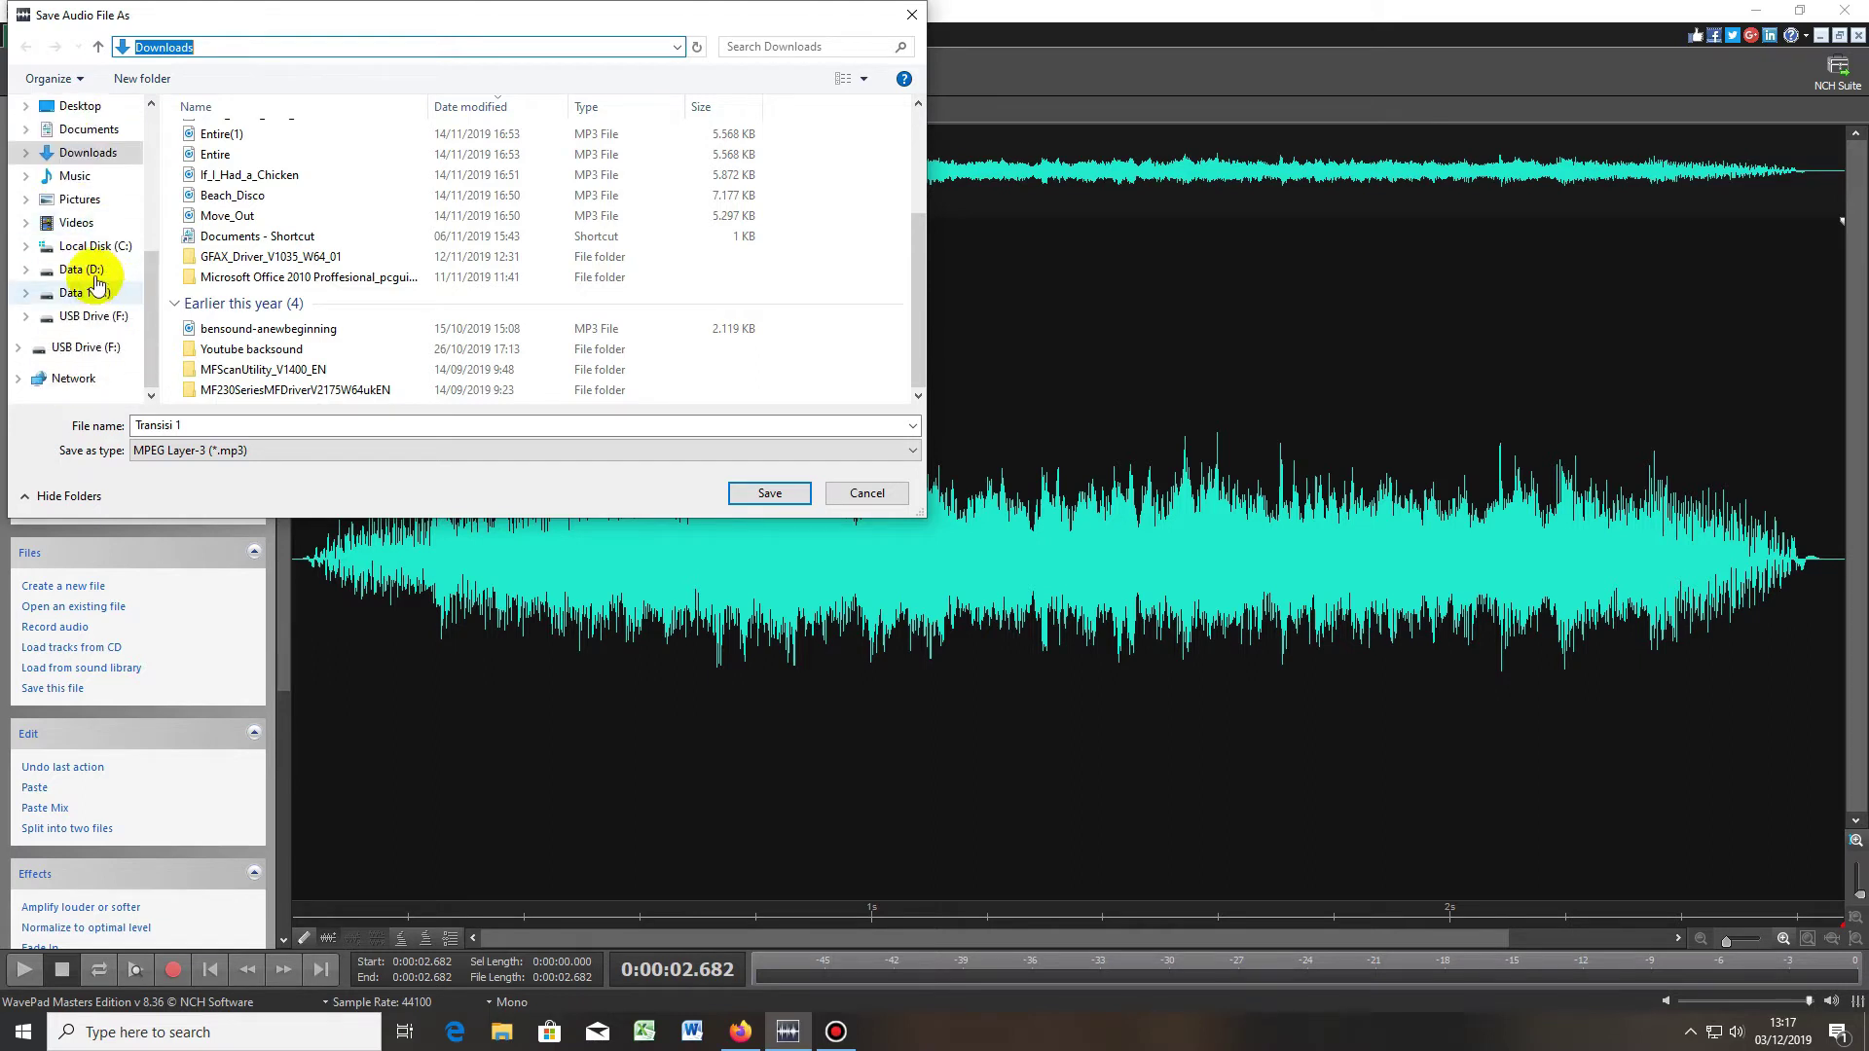
{"action": "left_click", "coordinate": [86, 270]}
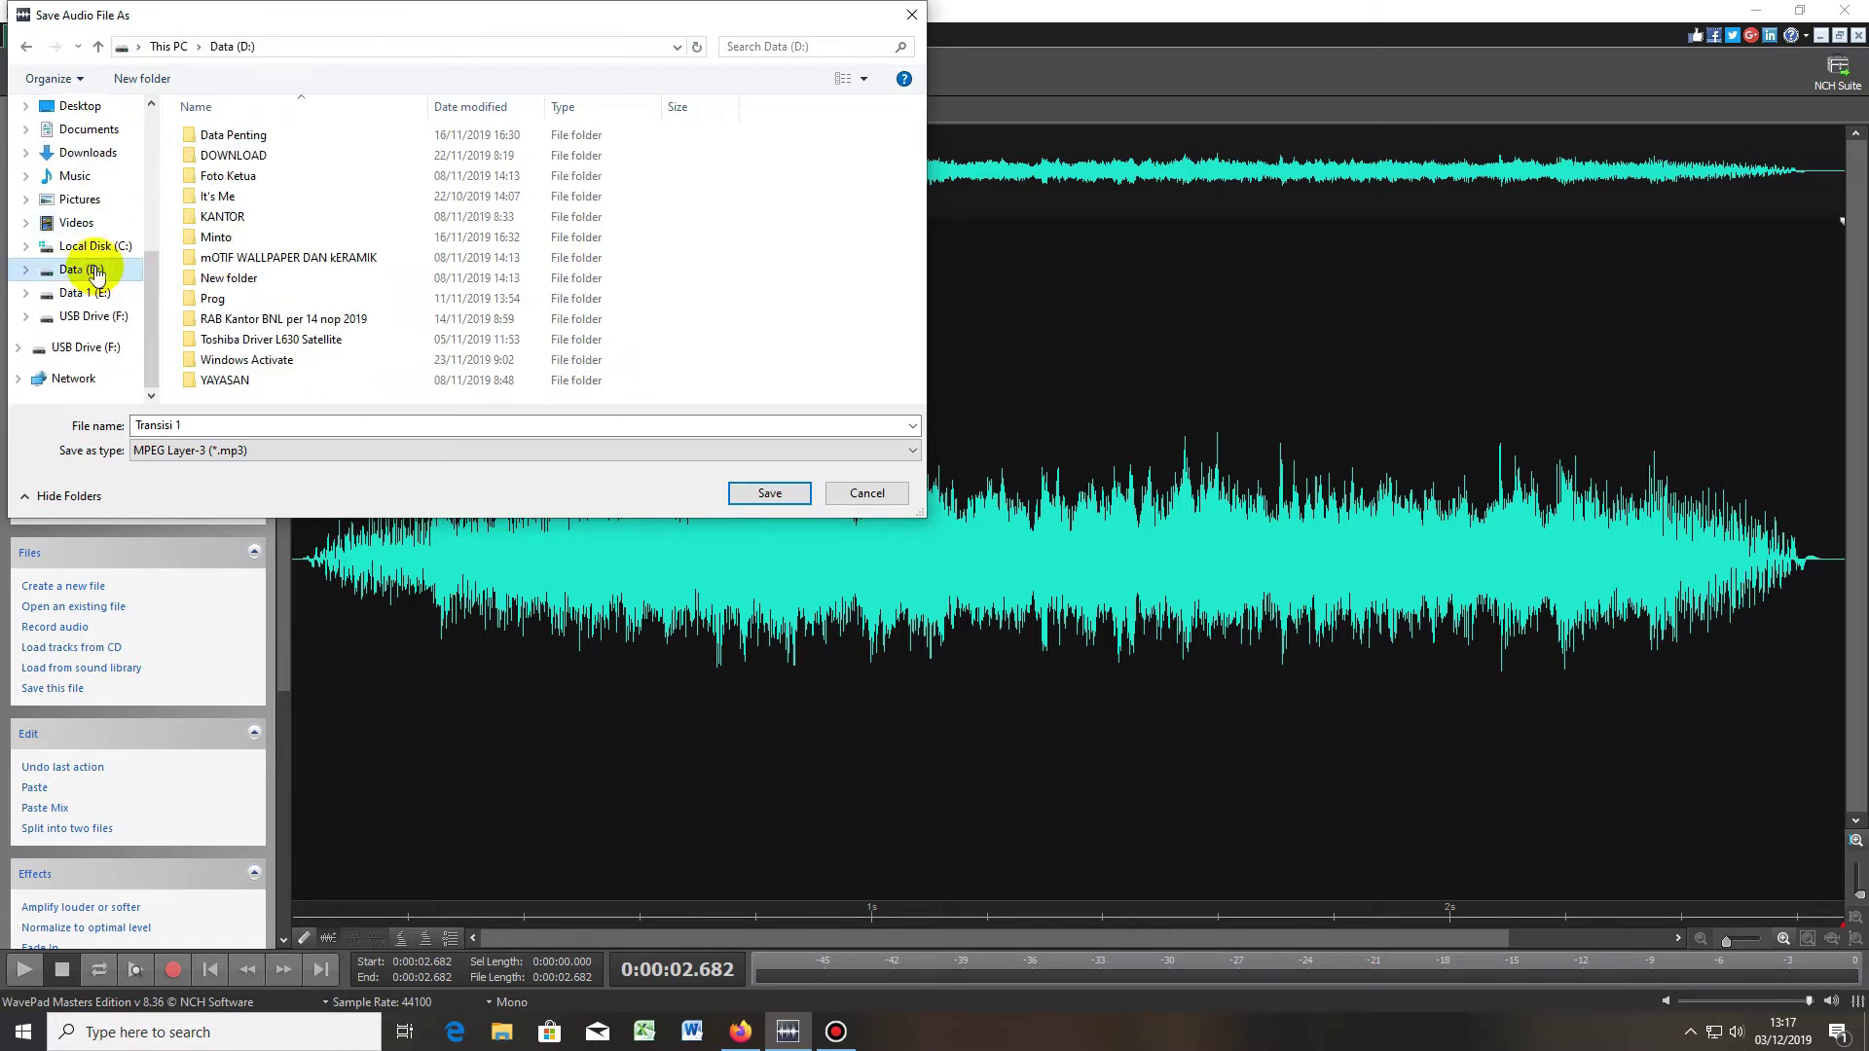
{"action": "left_click", "coordinate": [770, 493]}
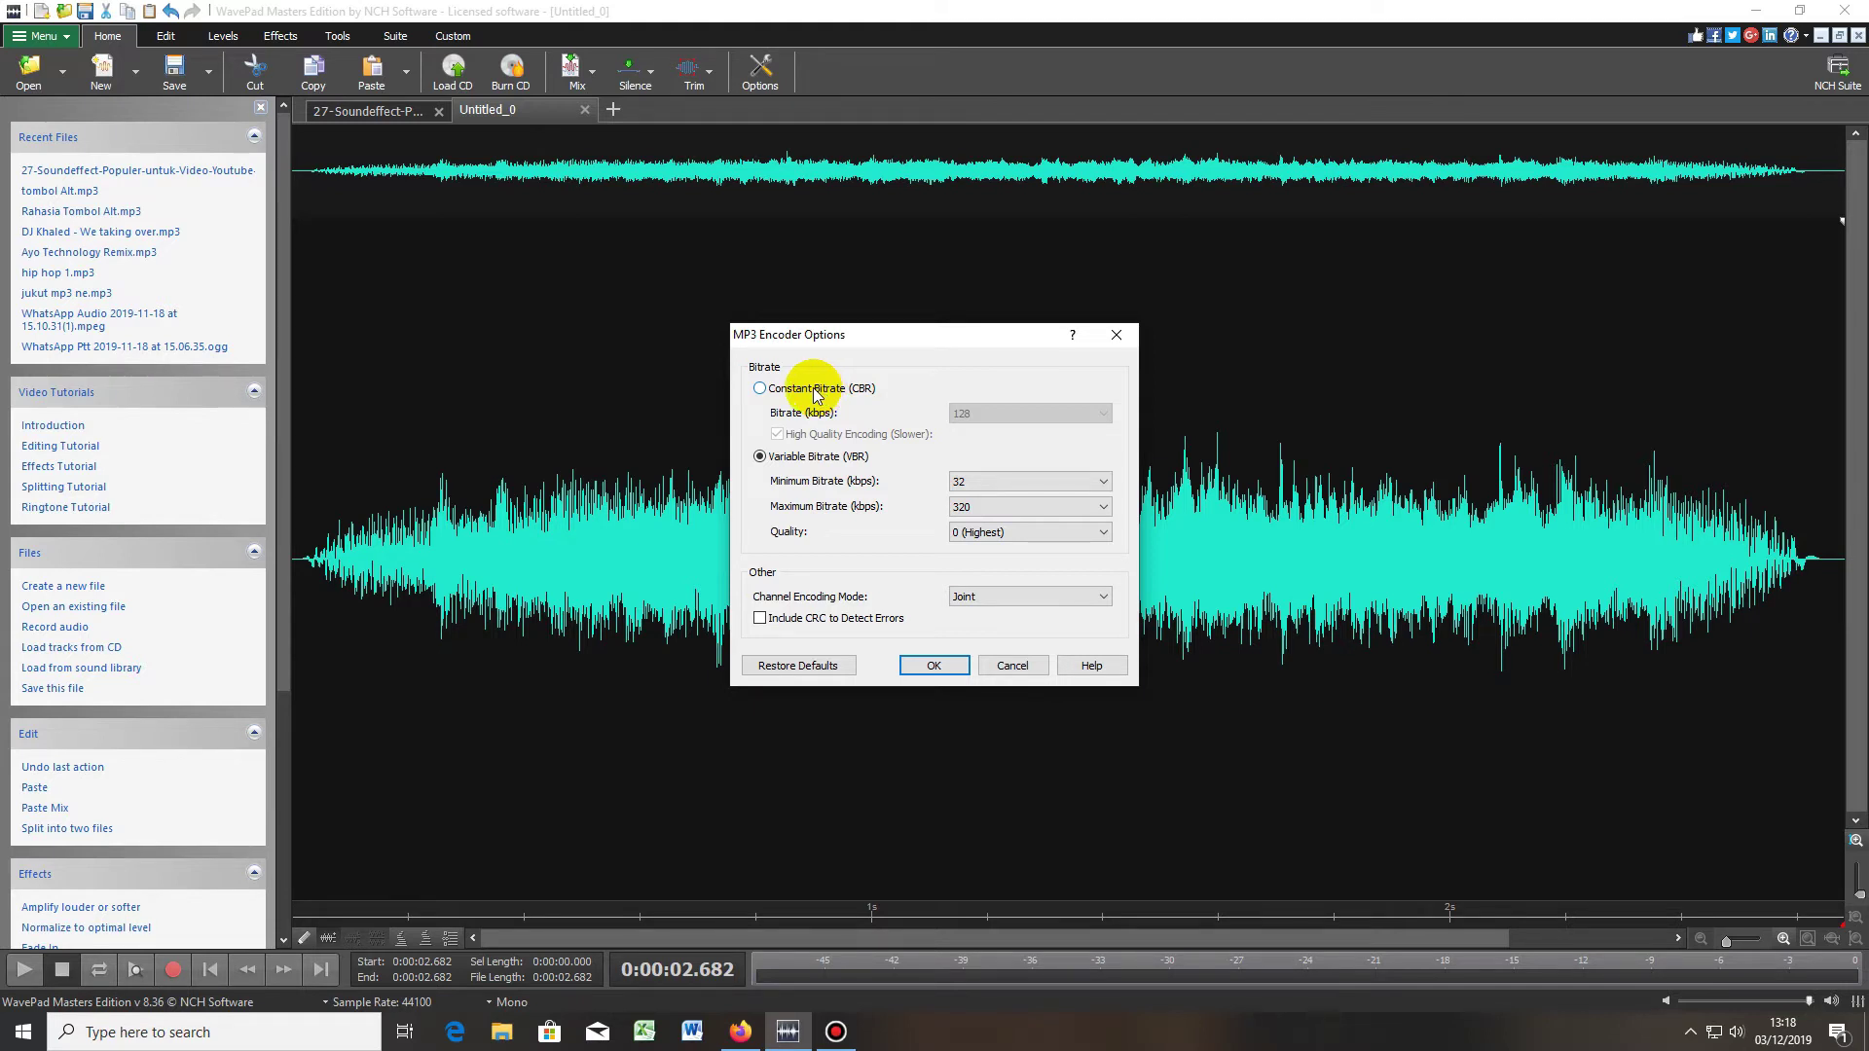
- Encode the MP3 with variable bitrate from 32 to 320 kbps, at quality 0 (Highest), and complete the save
{"action": "left_click", "coordinate": [760, 389]}
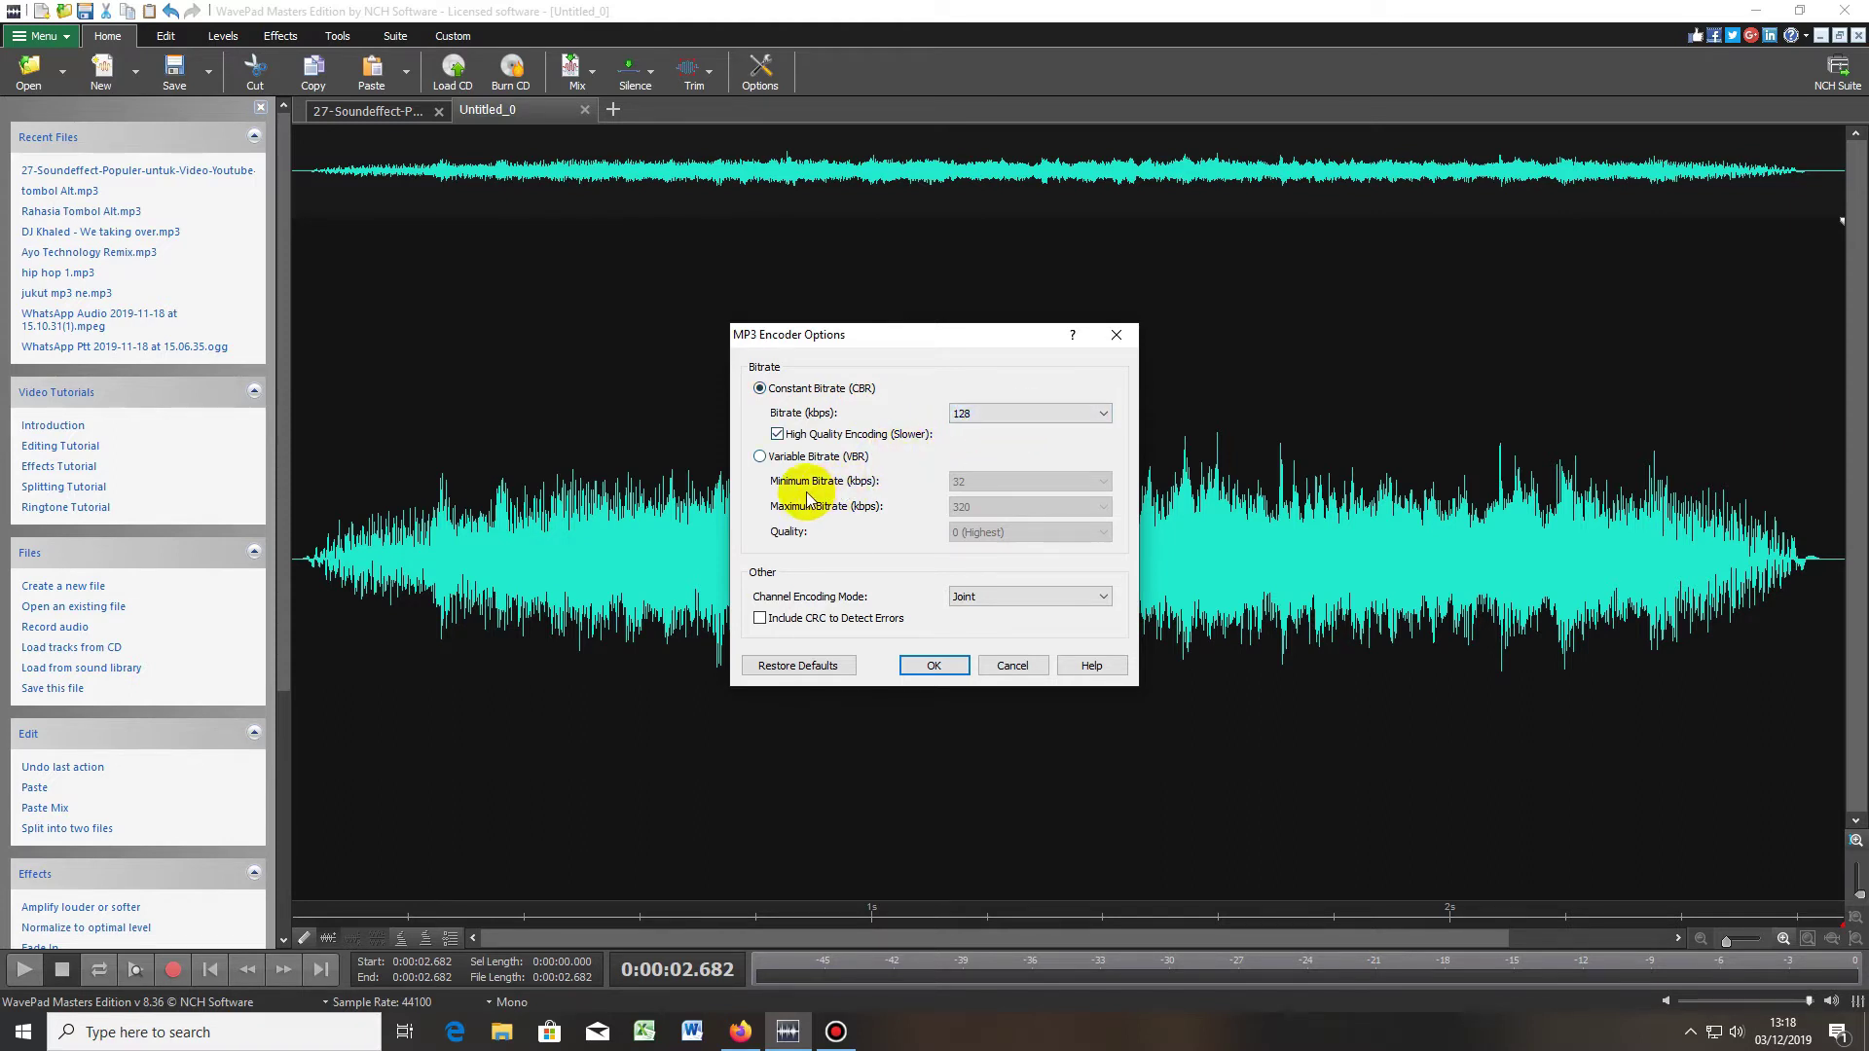
{"action": "left_click", "coordinate": [763, 459]}
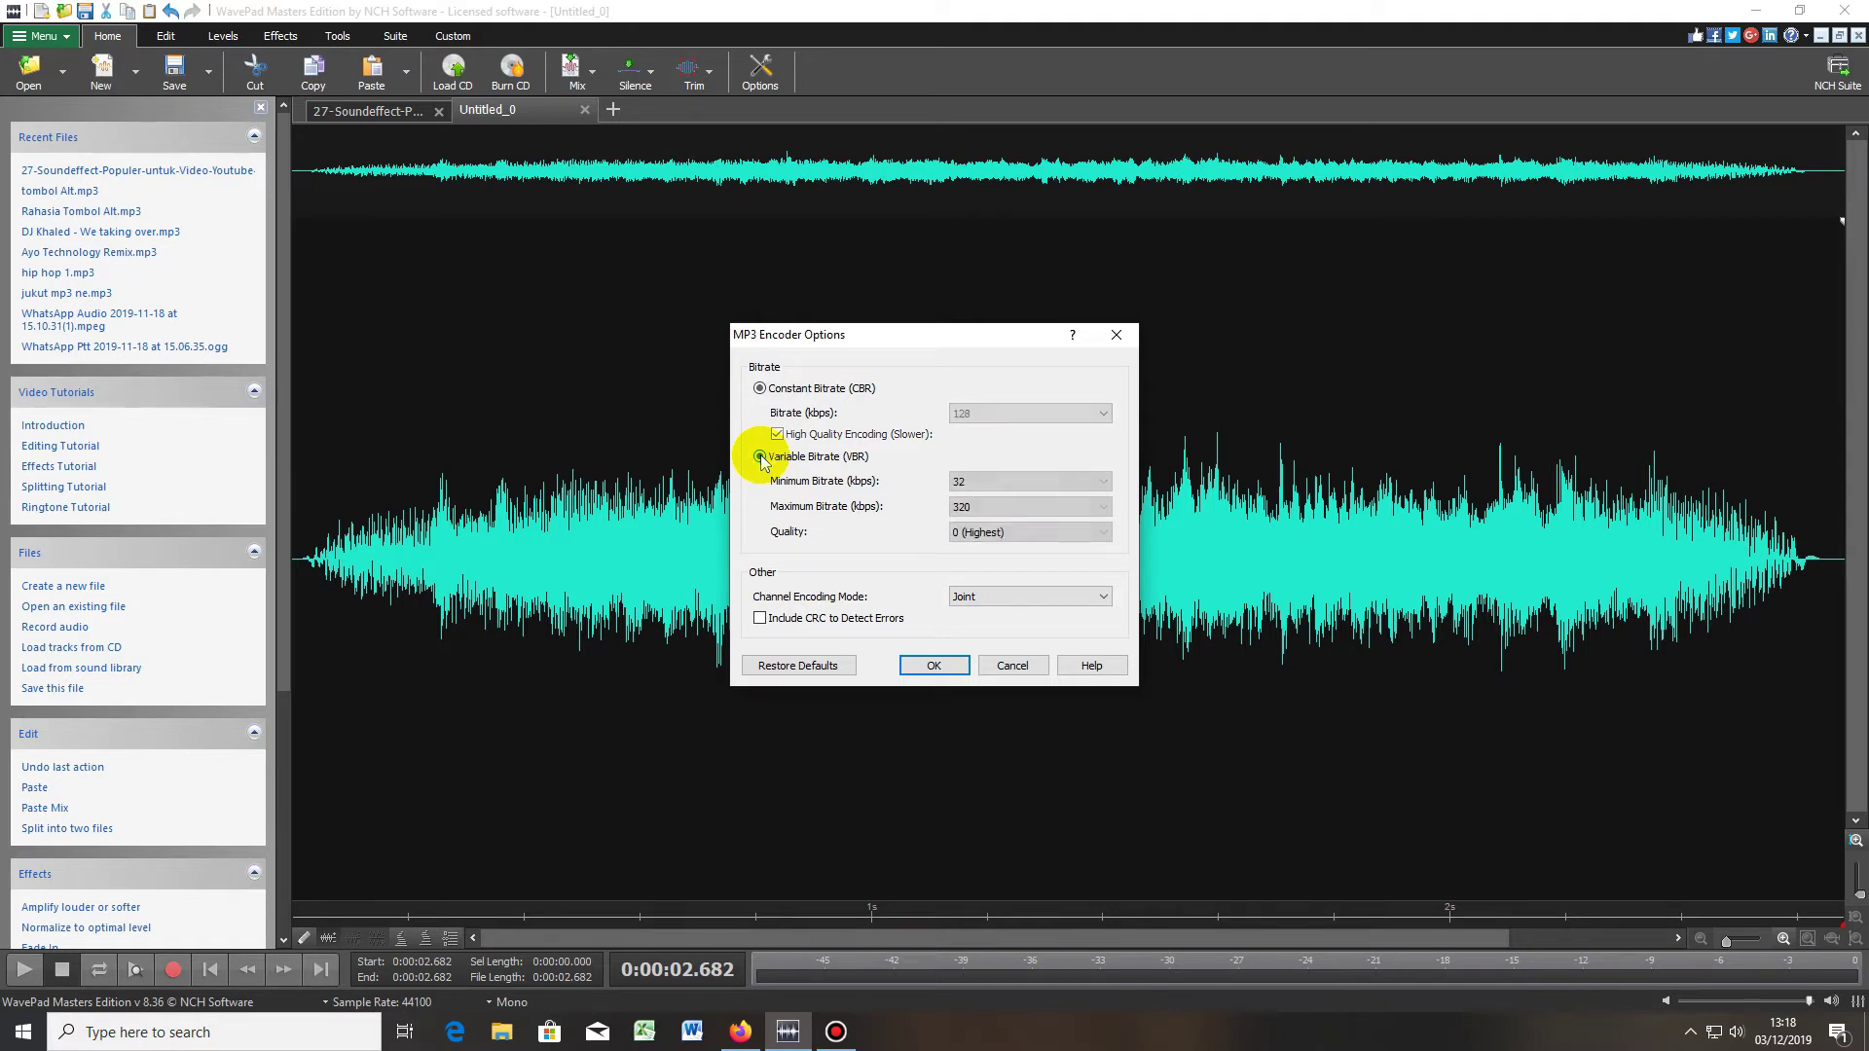
{"action": "left_click", "coordinate": [1103, 534]}
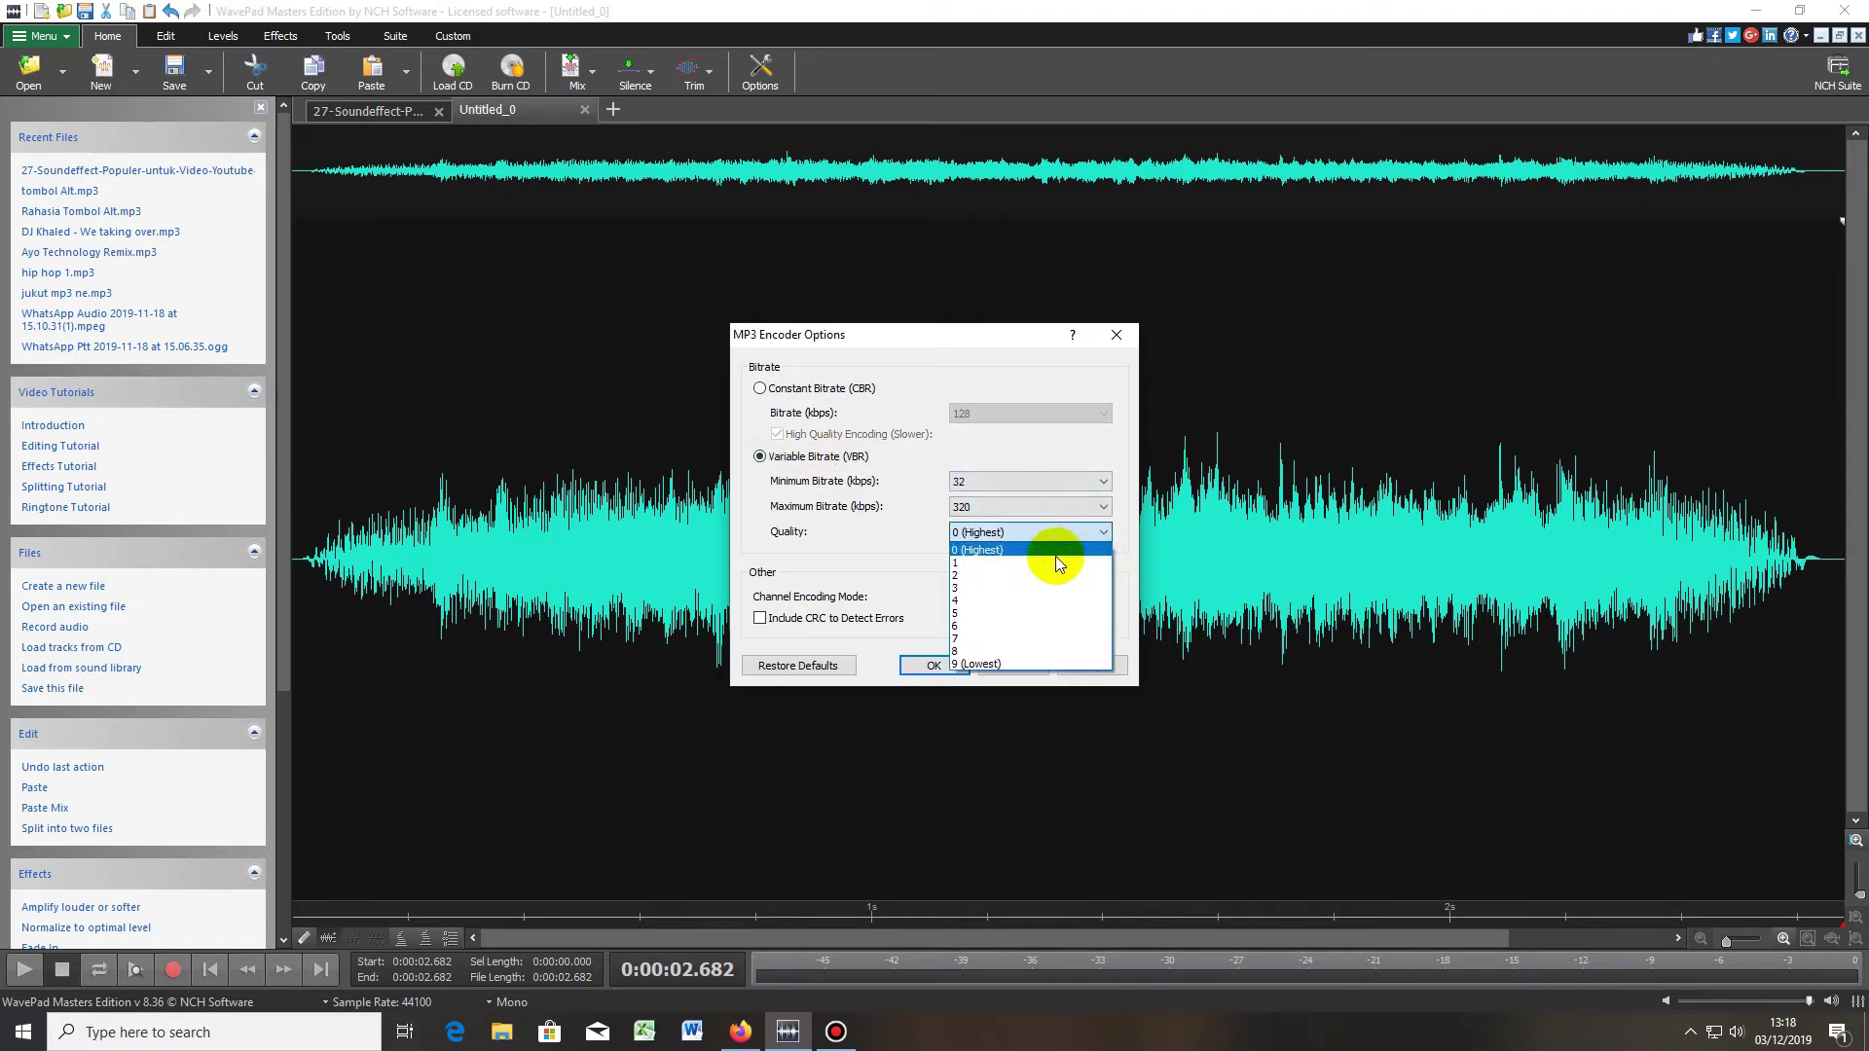
{"action": "left_click", "coordinate": [1106, 535]}
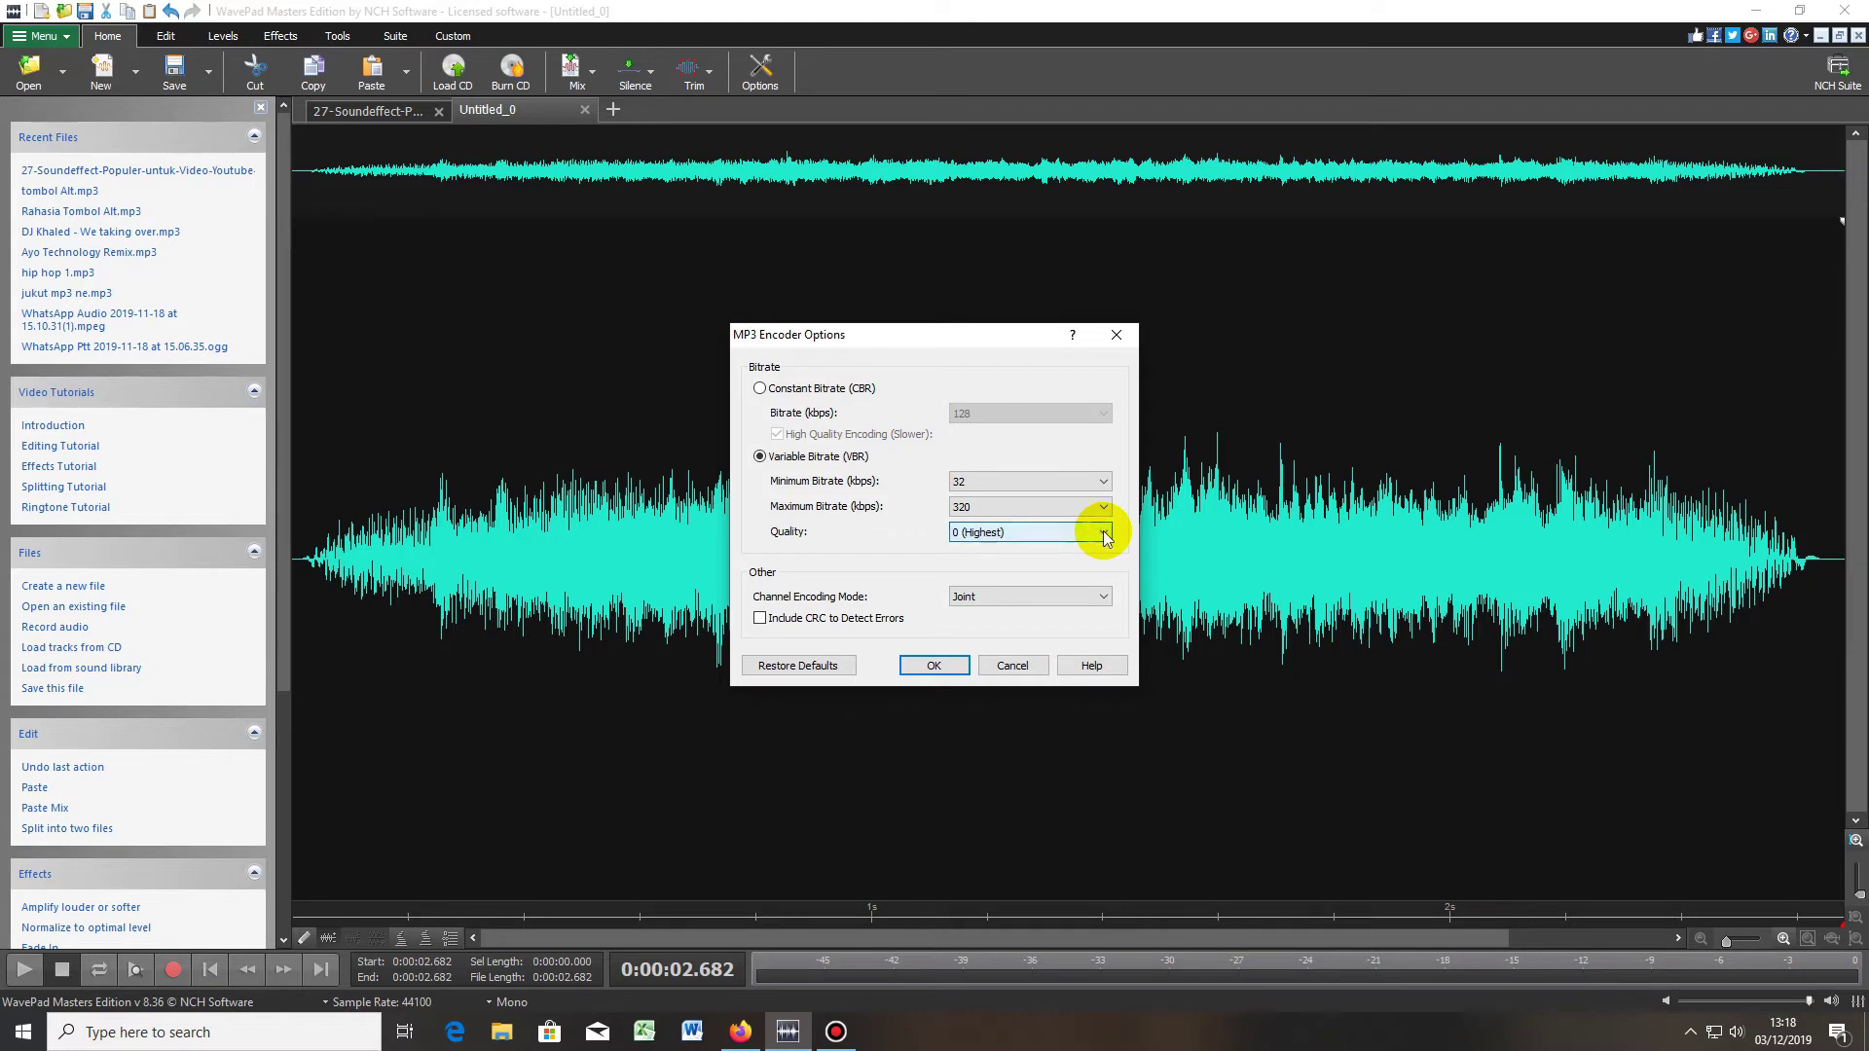
{"action": "left_click", "coordinate": [1088, 507]}
{"action": "left_click", "coordinate": [1042, 509]}
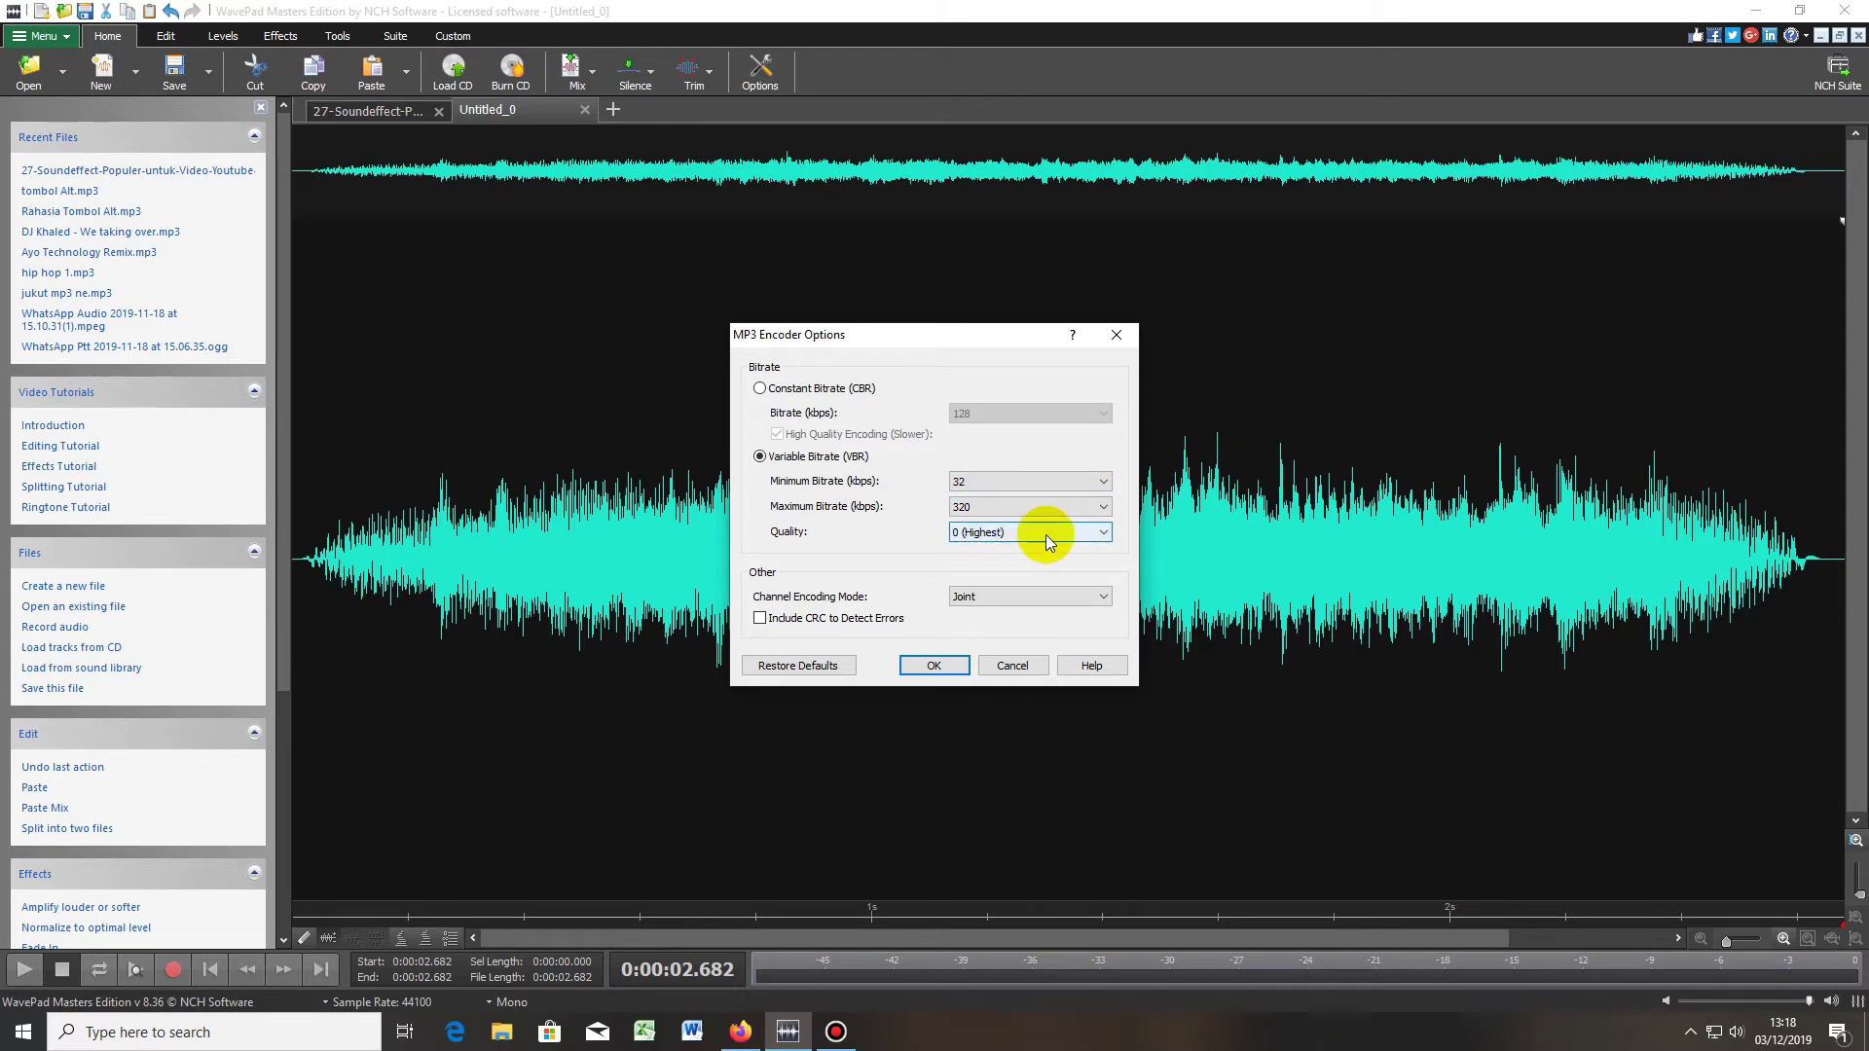
{"action": "left_click", "coordinate": [957, 666]}
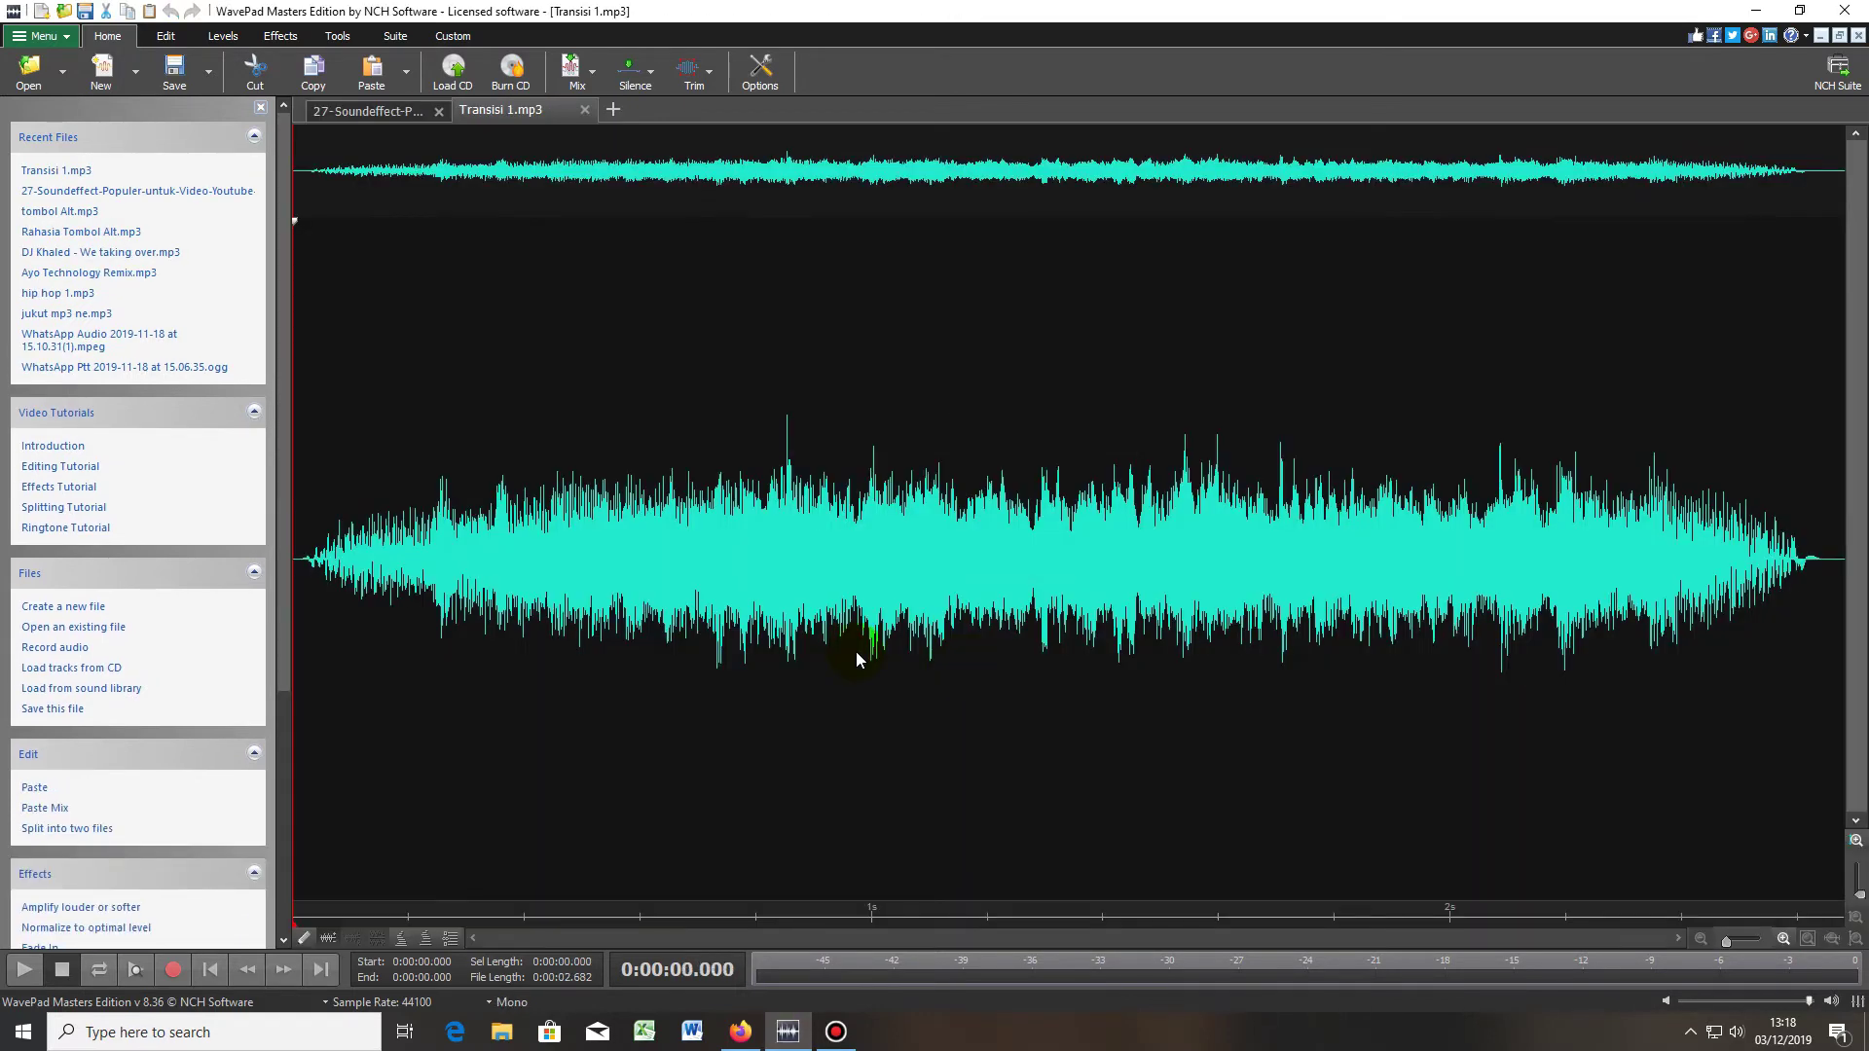
- Play the saved Transisi 1 clip and close its file
{"action": "left_click", "coordinate": [24, 970]}
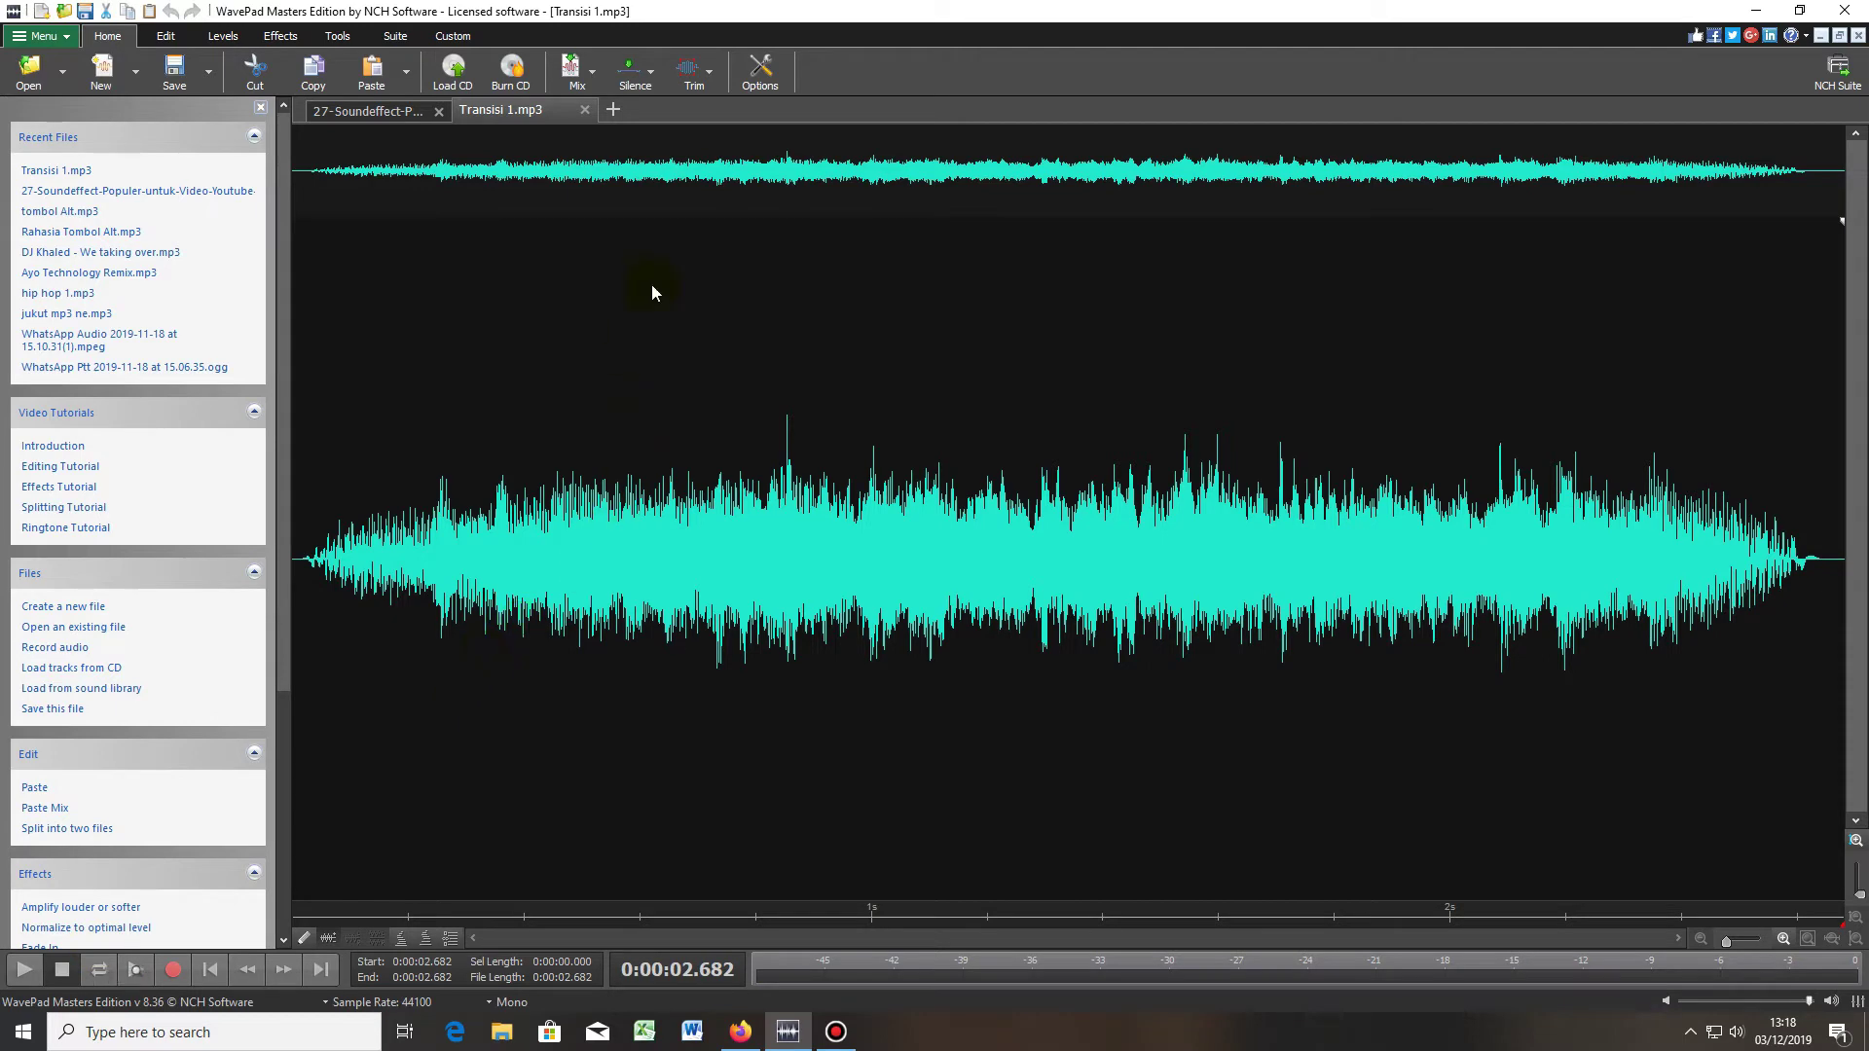
{"action": "left_click", "coordinate": [584, 112]}
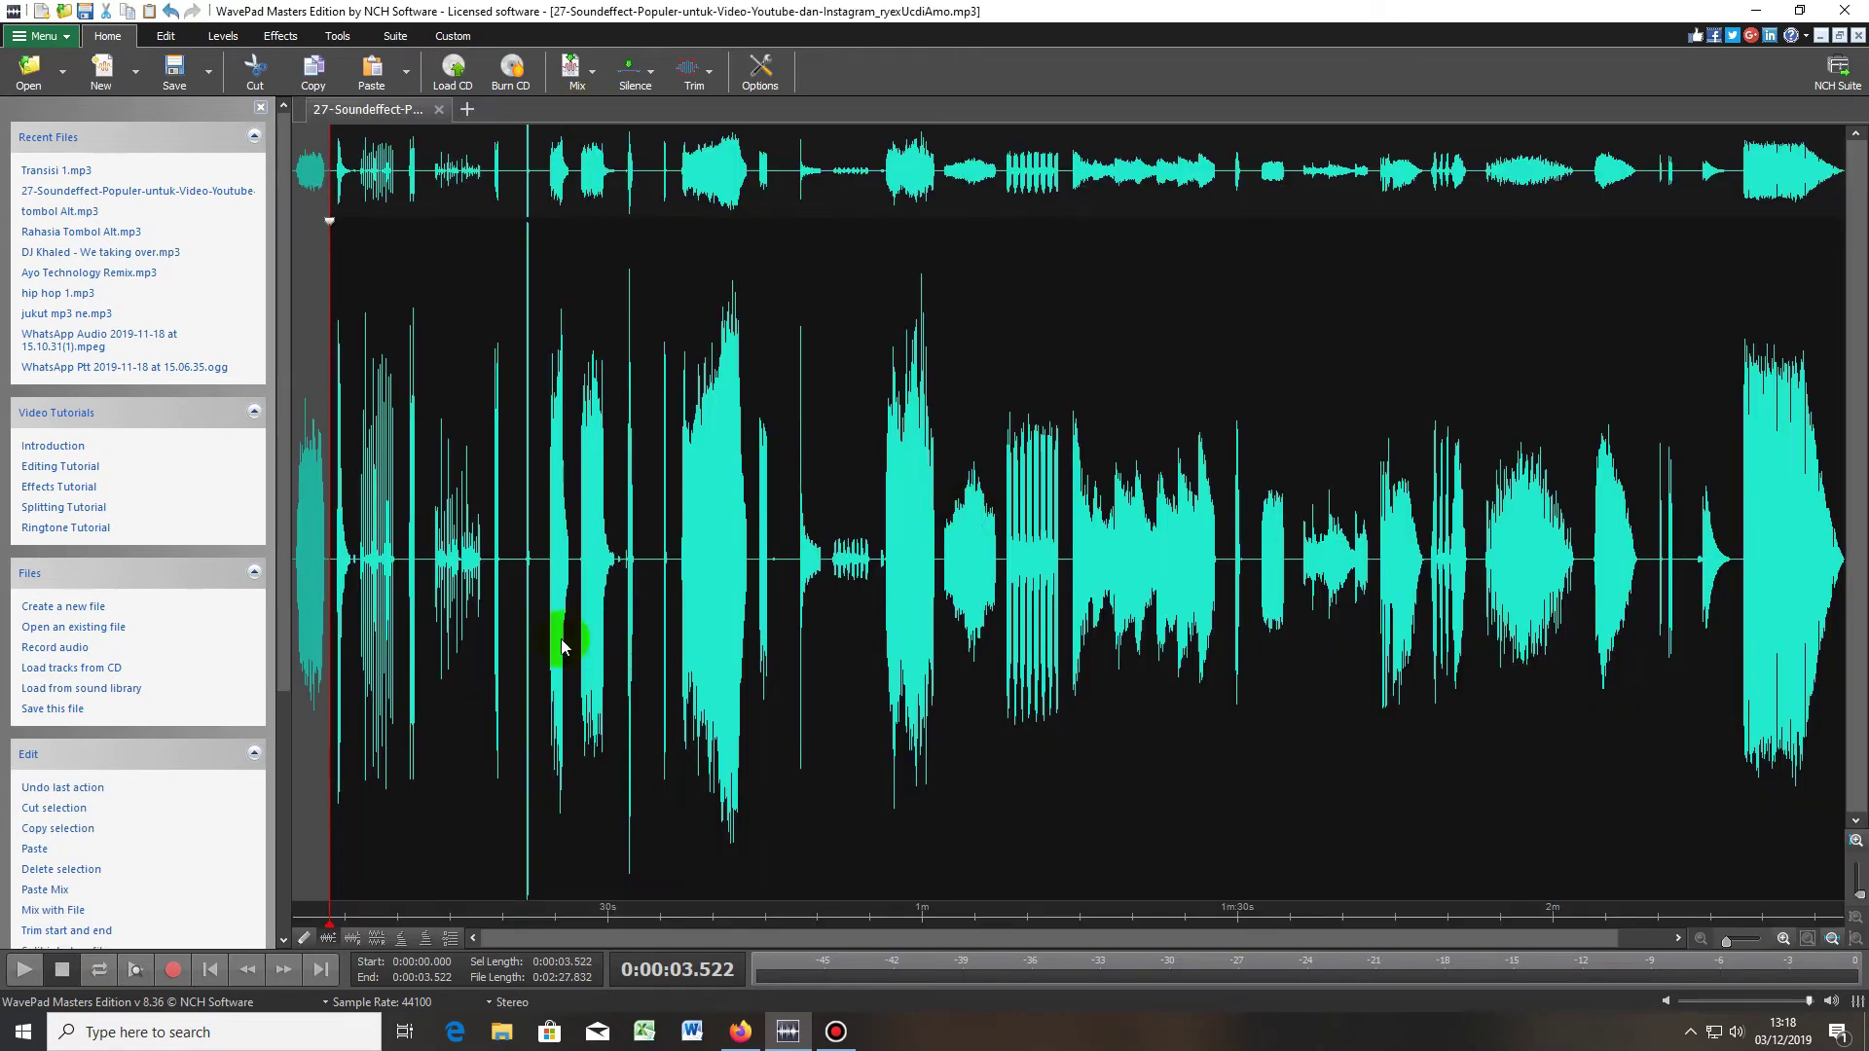
- Play the compilation from 4.078 seconds and copy the sound effect between 6.027 and 10.010 seconds
{"action": "left_click", "coordinate": [336, 565]}
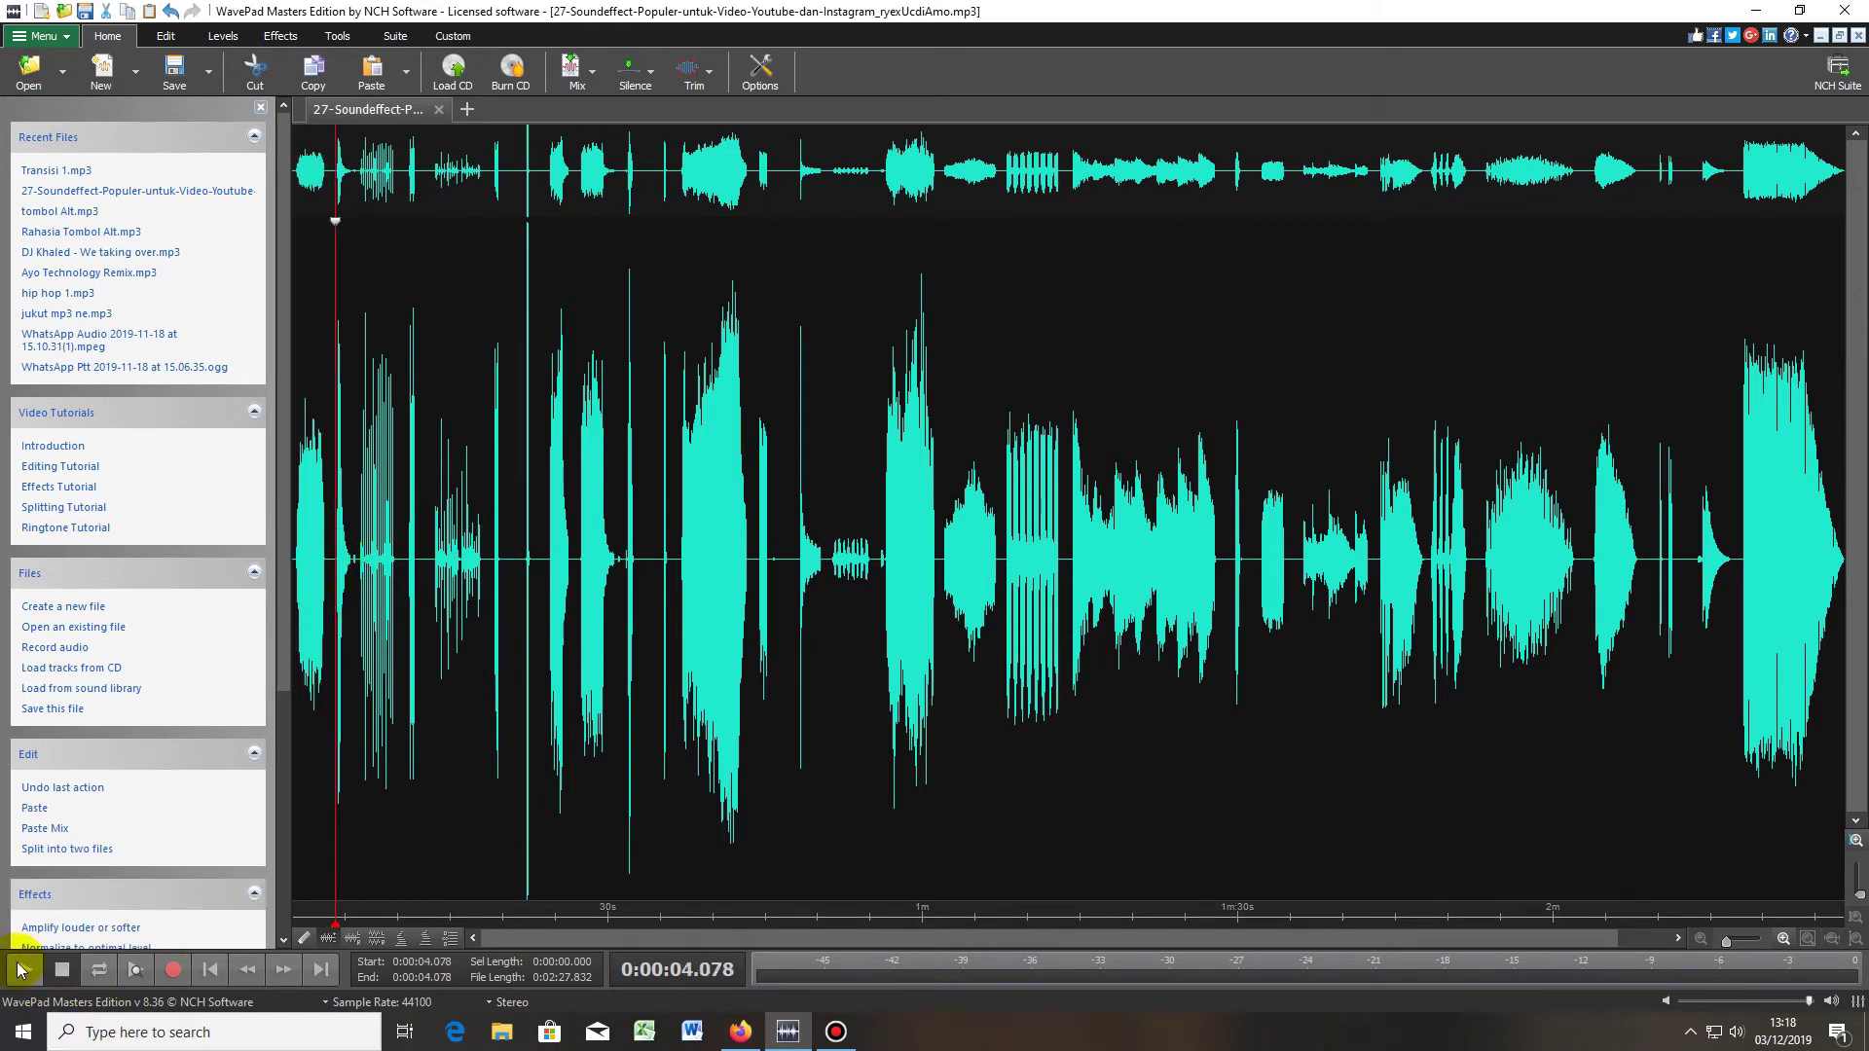
{"action": "left_click", "coordinate": [19, 968]}
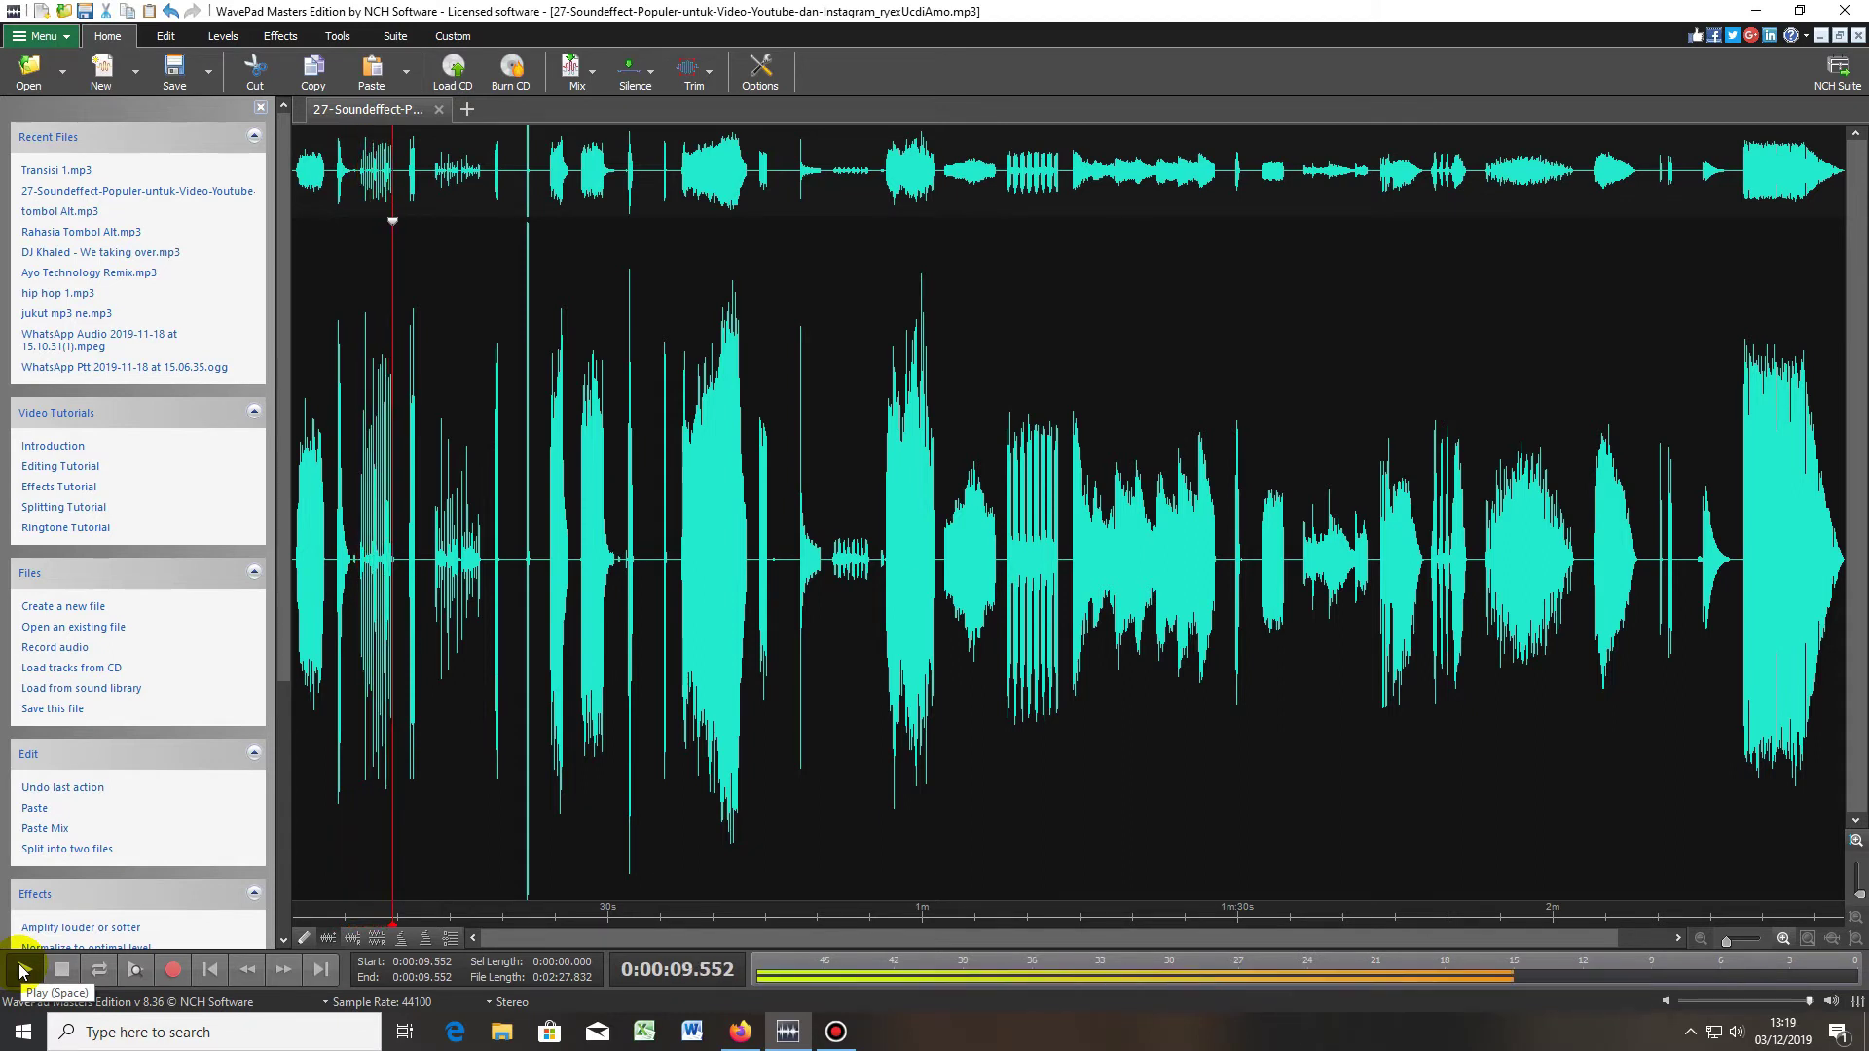
{"action": "left_click", "coordinate": [18, 969]}
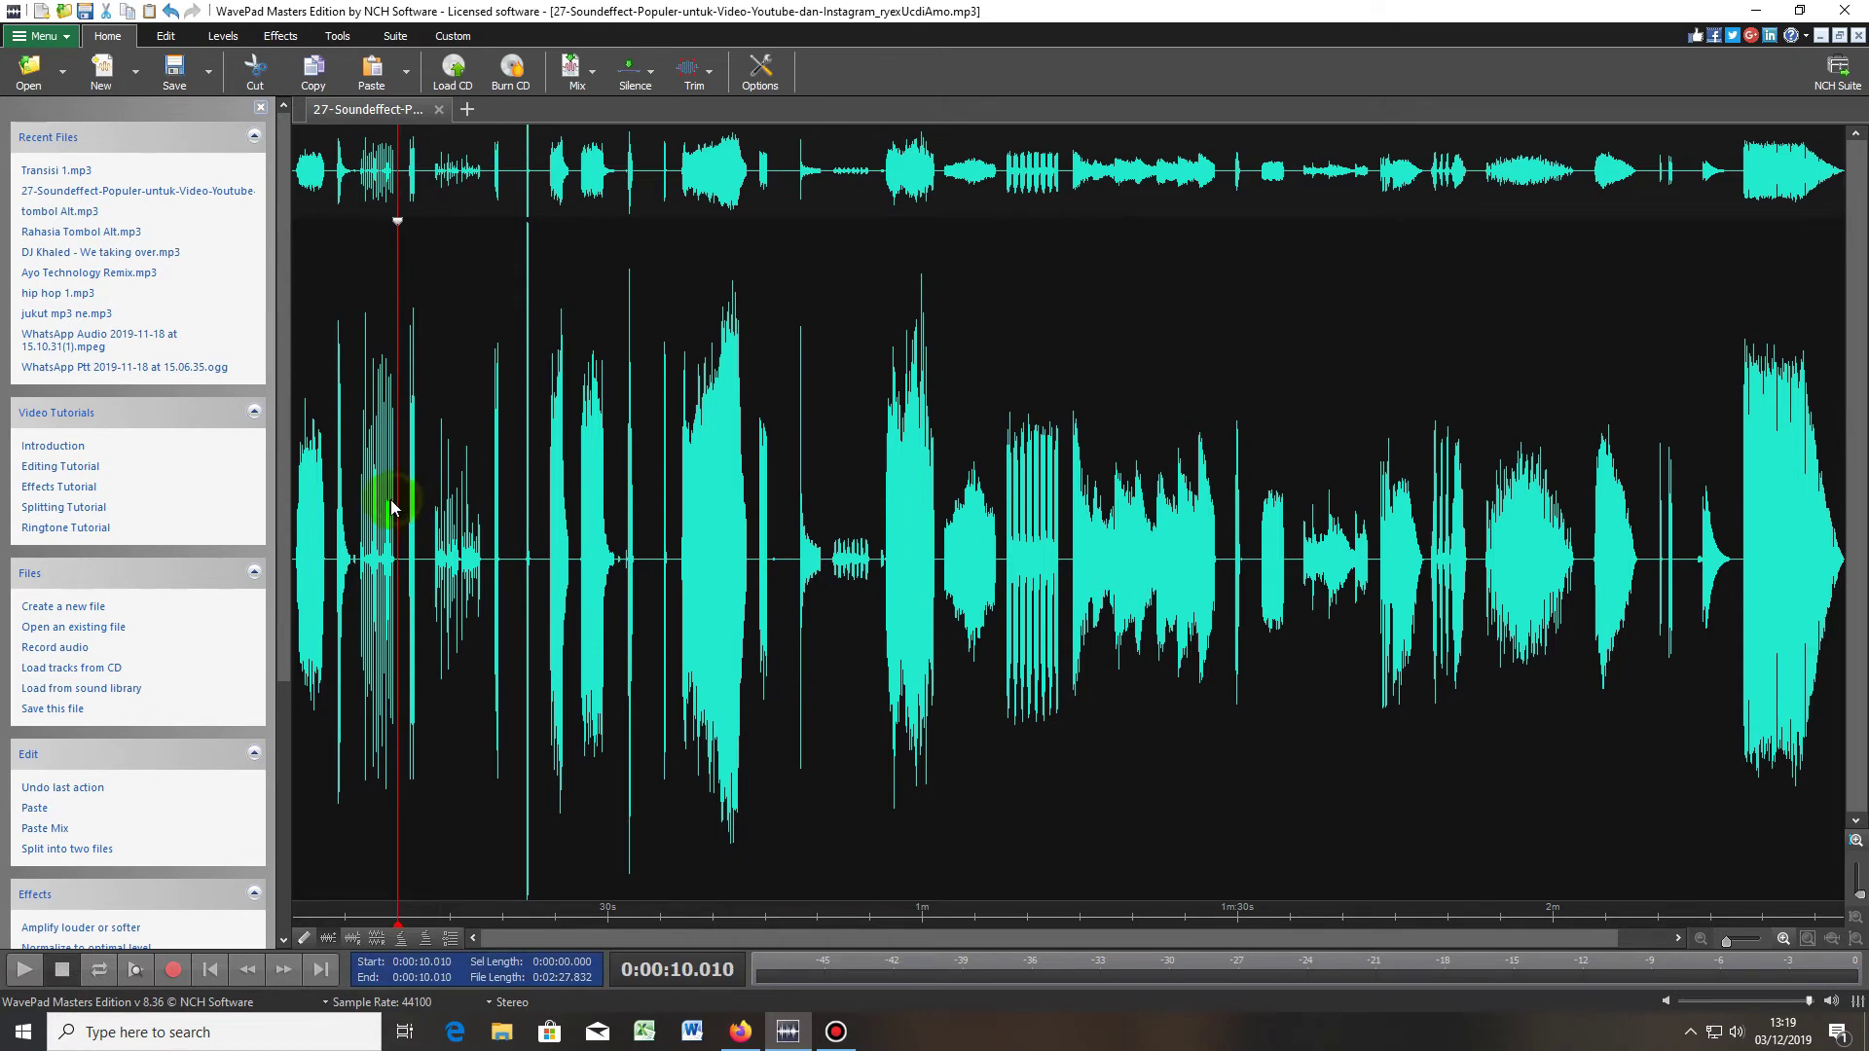
{"action": "left_click_drag", "start_coordinate": [392, 506], "coordinate": [356, 503]}
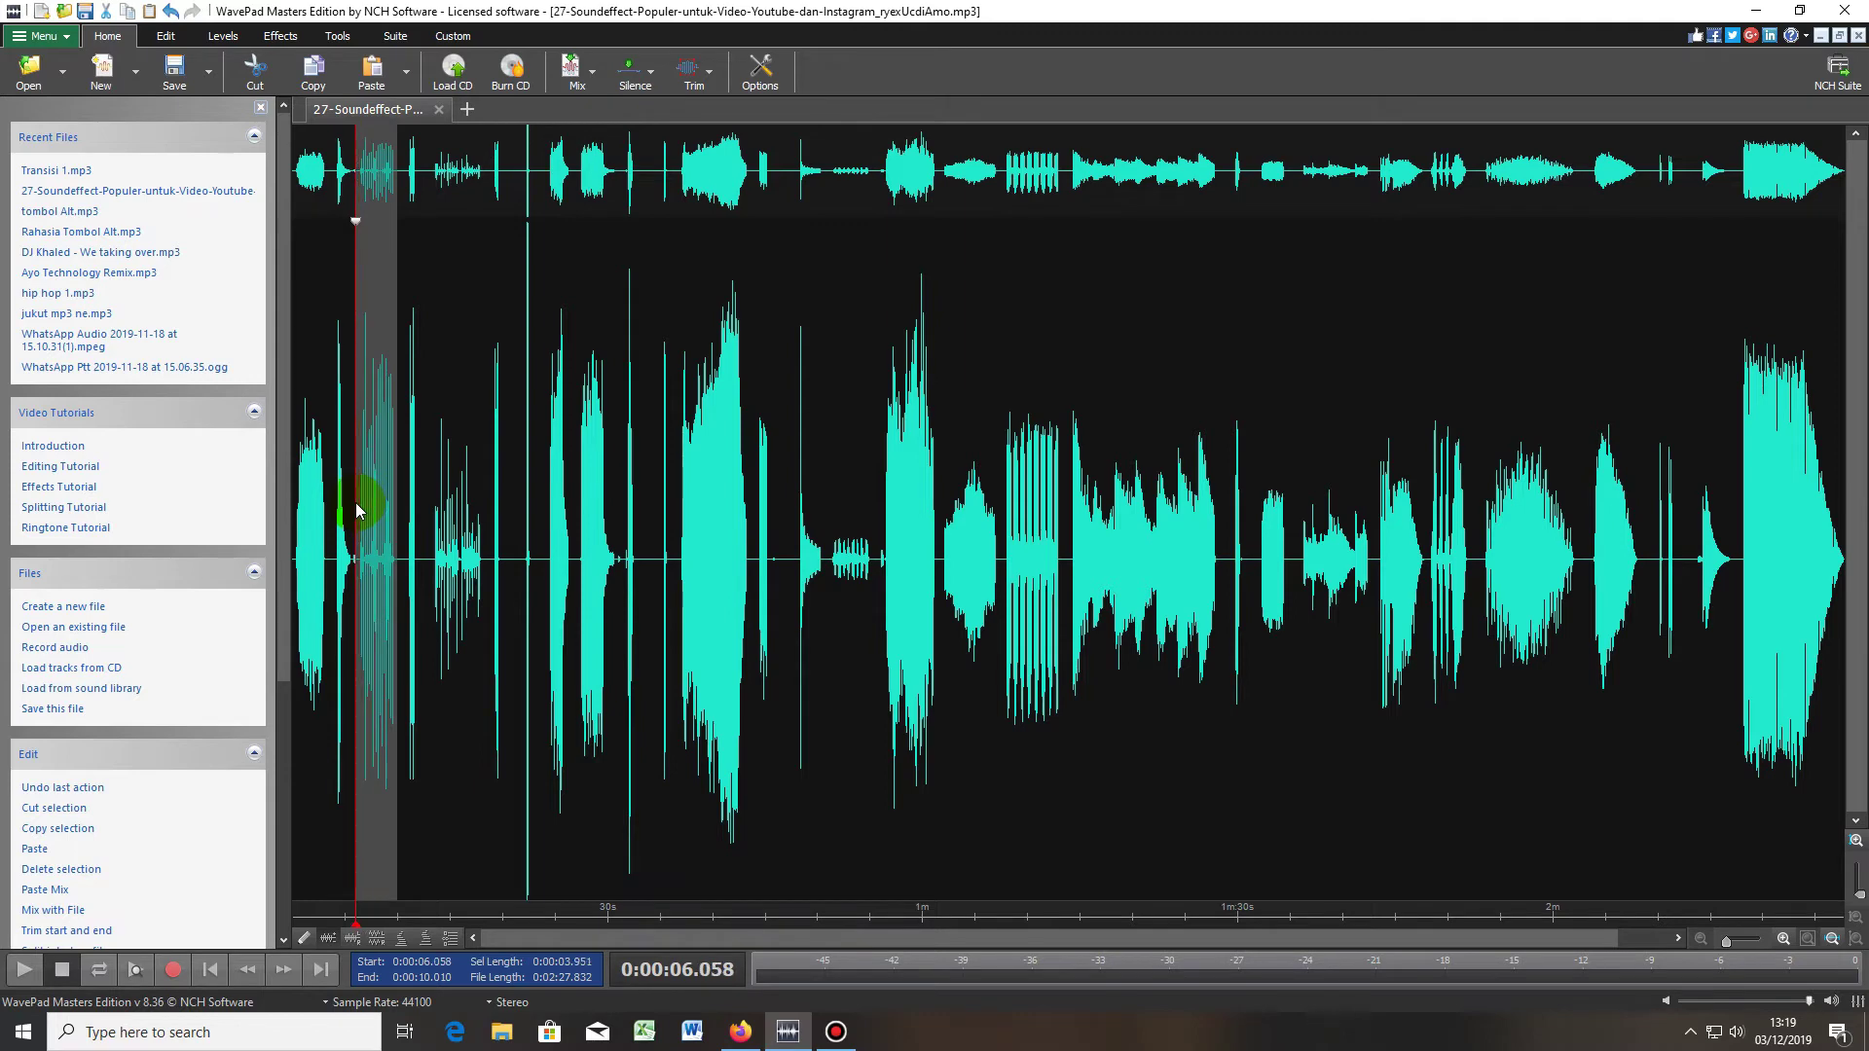
{"action": "right_click", "coordinate": [366, 425]}
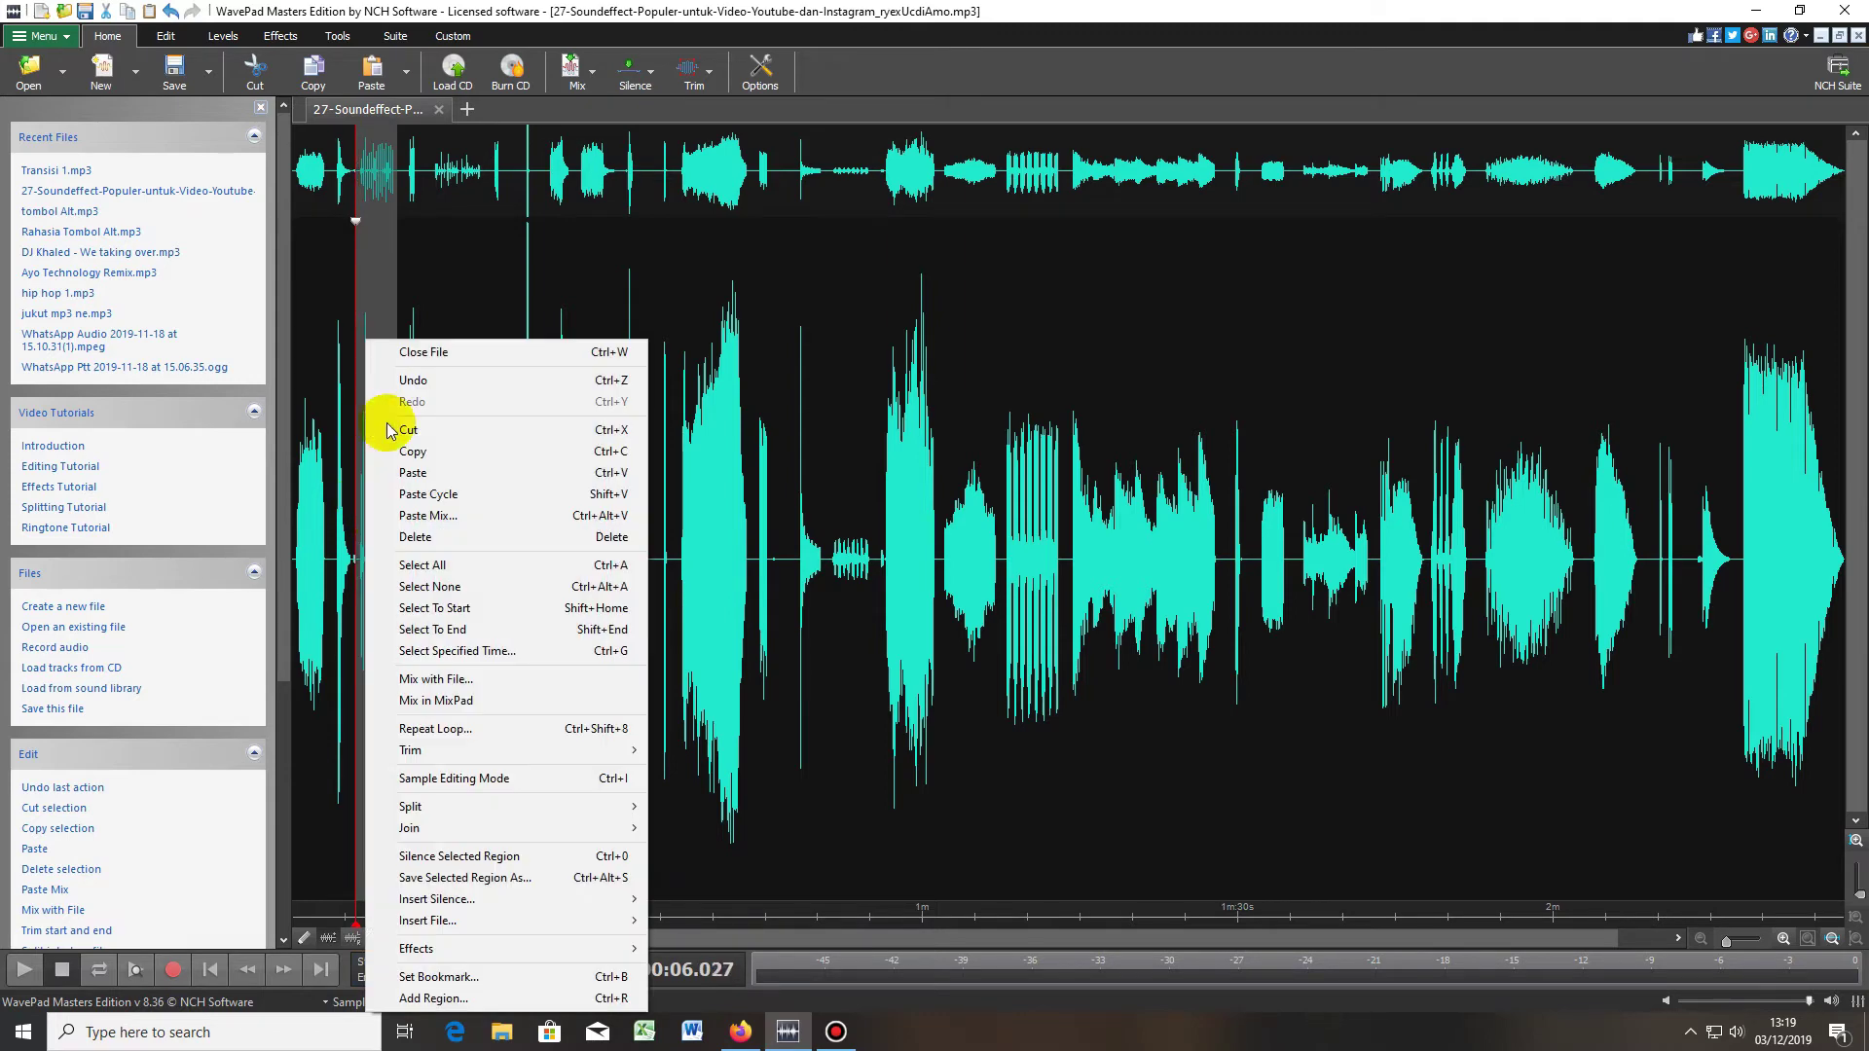
{"action": "left_click", "coordinate": [162, 145]}
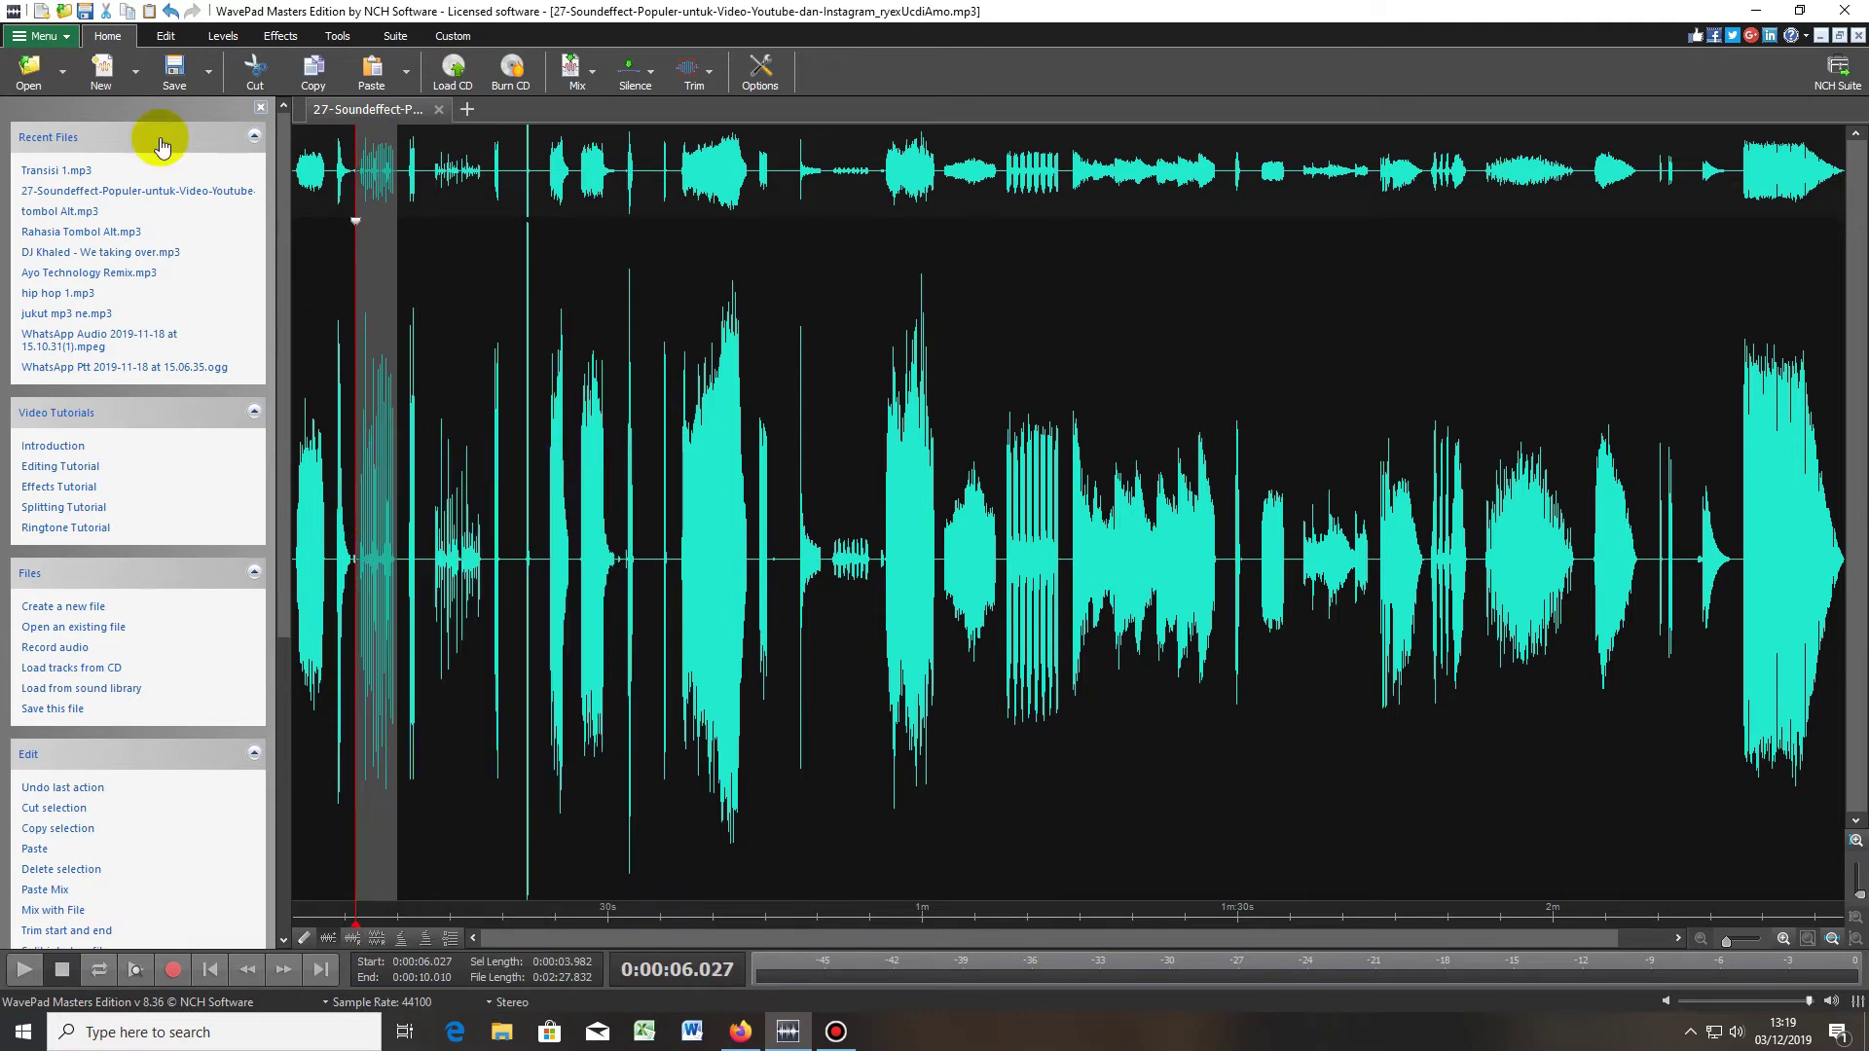
- Create another new audio file and paste the copied second sound effect into it
{"action": "left_click", "coordinate": [62, 36]}
{"action": "mouse_move", "coordinate": [66, 60]}
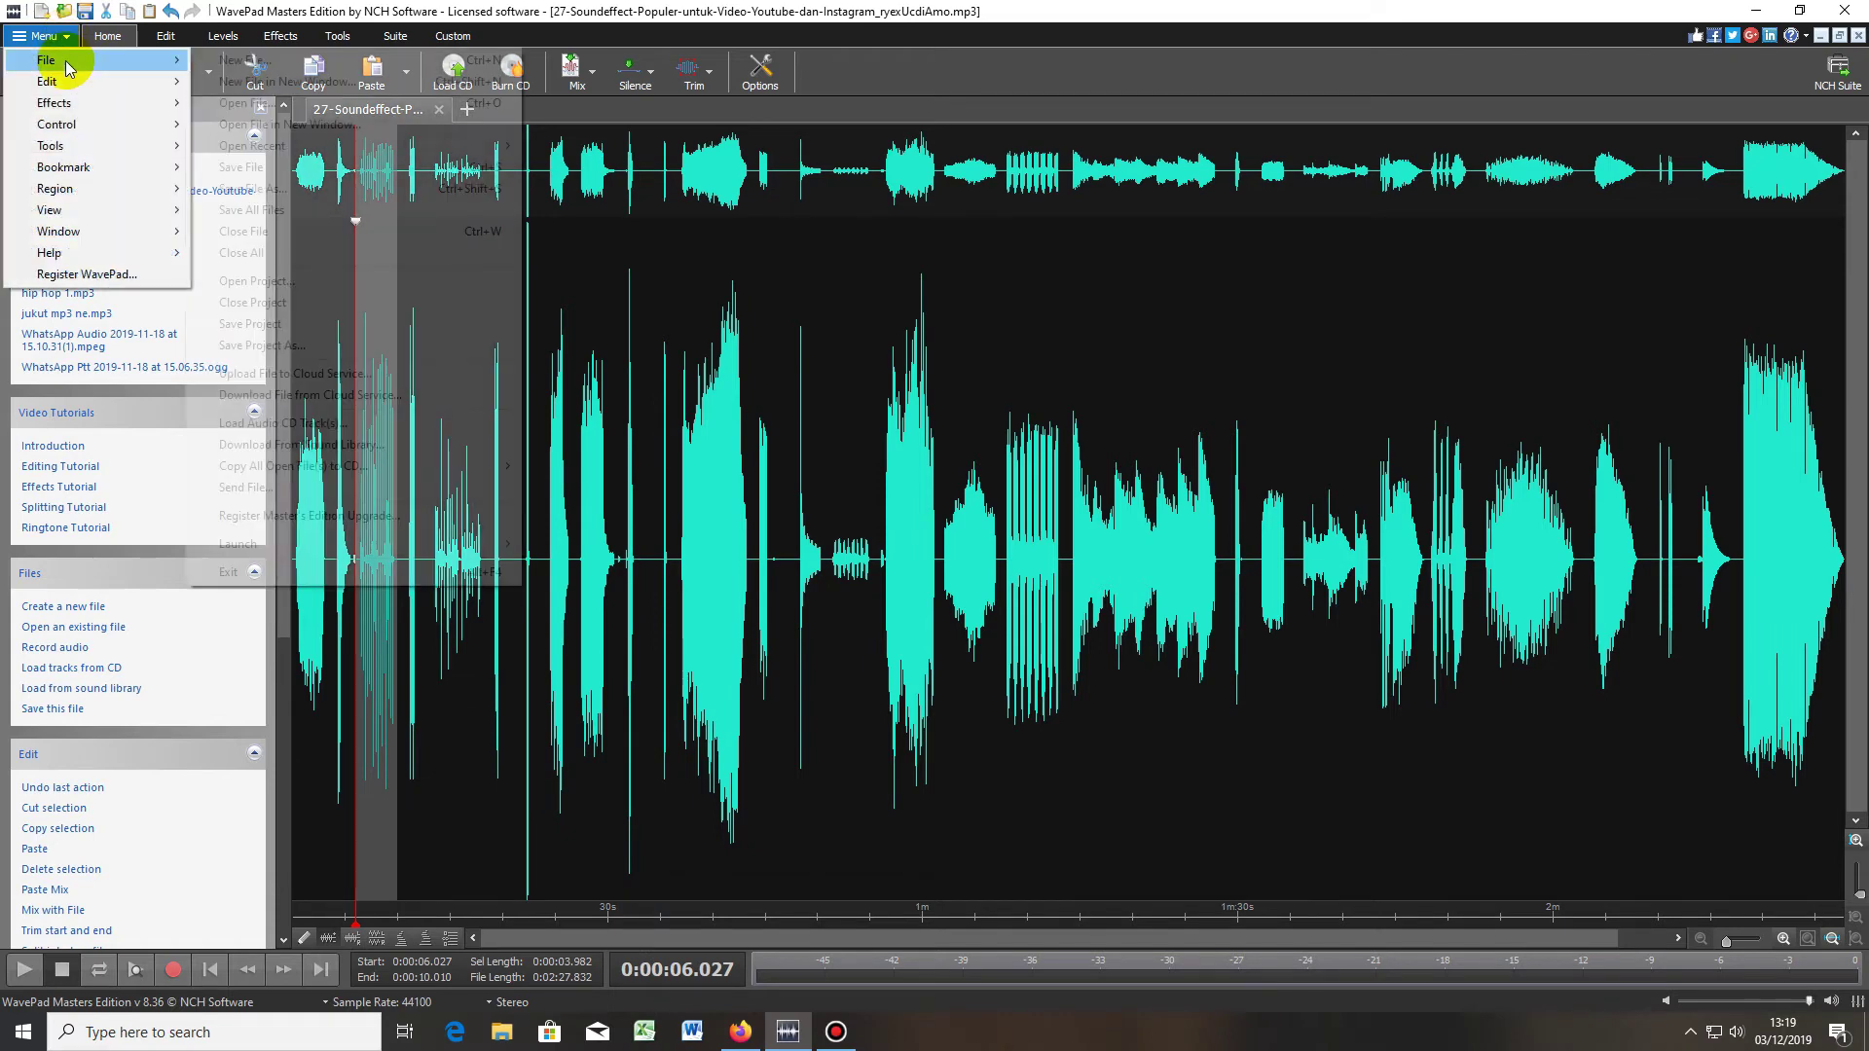
{"action": "left_click", "coordinate": [237, 60]}
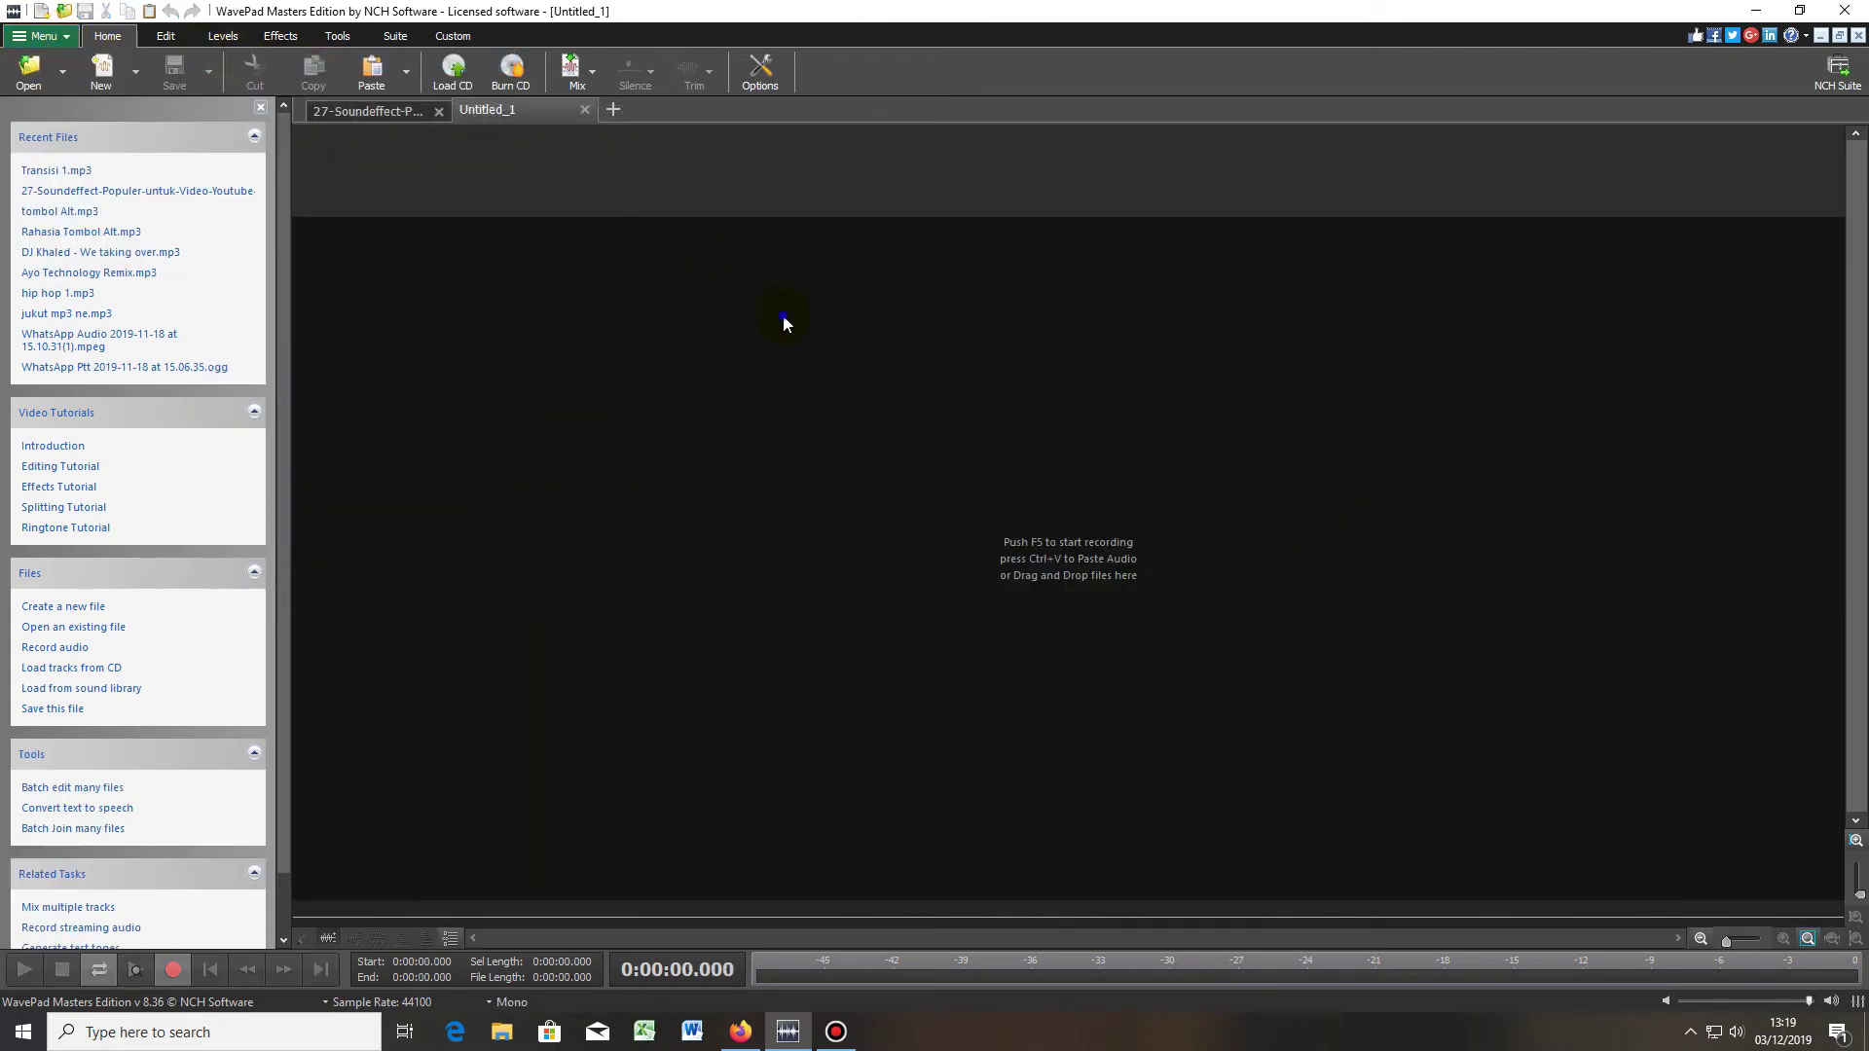
{"action": "right_click", "coordinate": [785, 317]}
{"action": "left_click", "coordinate": [823, 449]}
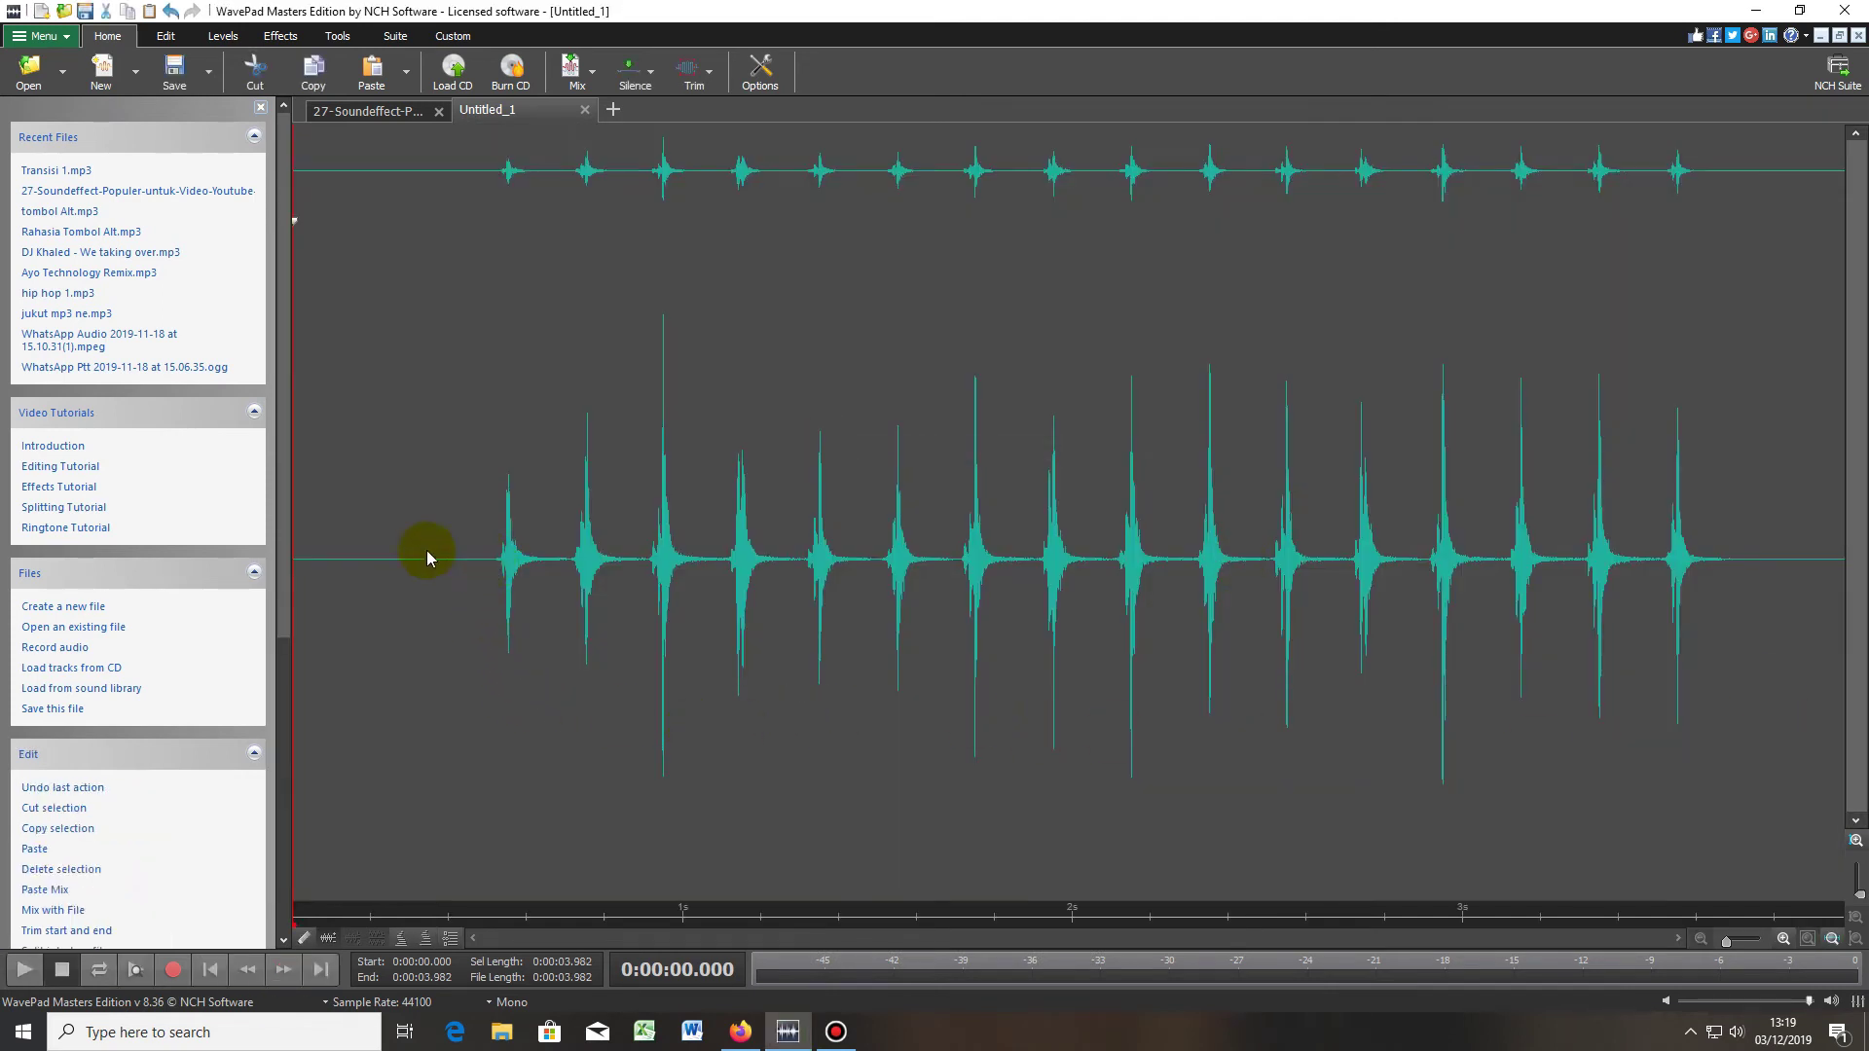
- Delete the silence before the pasted clip's first sound, from the start to 0.509 seconds
{"action": "left_click_drag", "start_coordinate": [293, 489], "coordinate": [495, 499]}
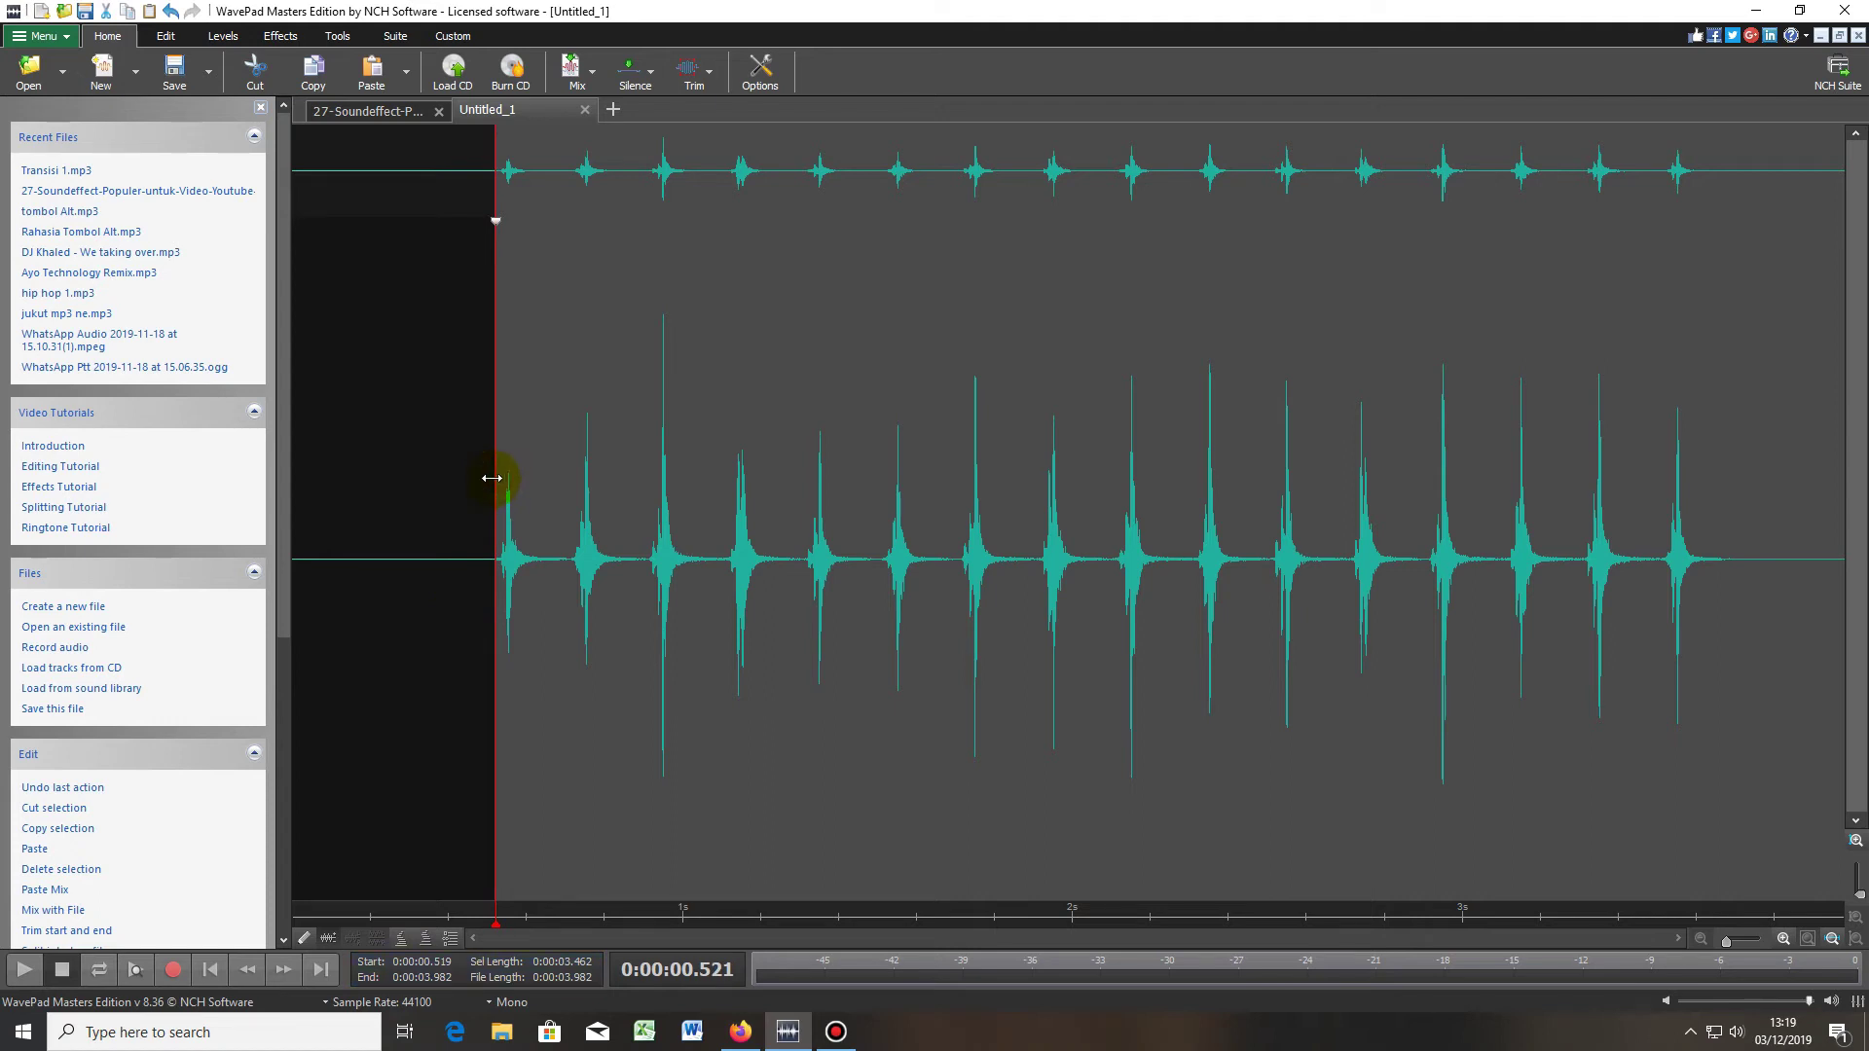
{"action": "mouse_move", "coordinate": [492, 478]}
{"action": "left_mouse_down"}
{"action": "mouse_move", "coordinate": [297, 503]}
{"action": "mouse_move", "coordinate": [481, 503]}
{"action": "left_mouse_up"}
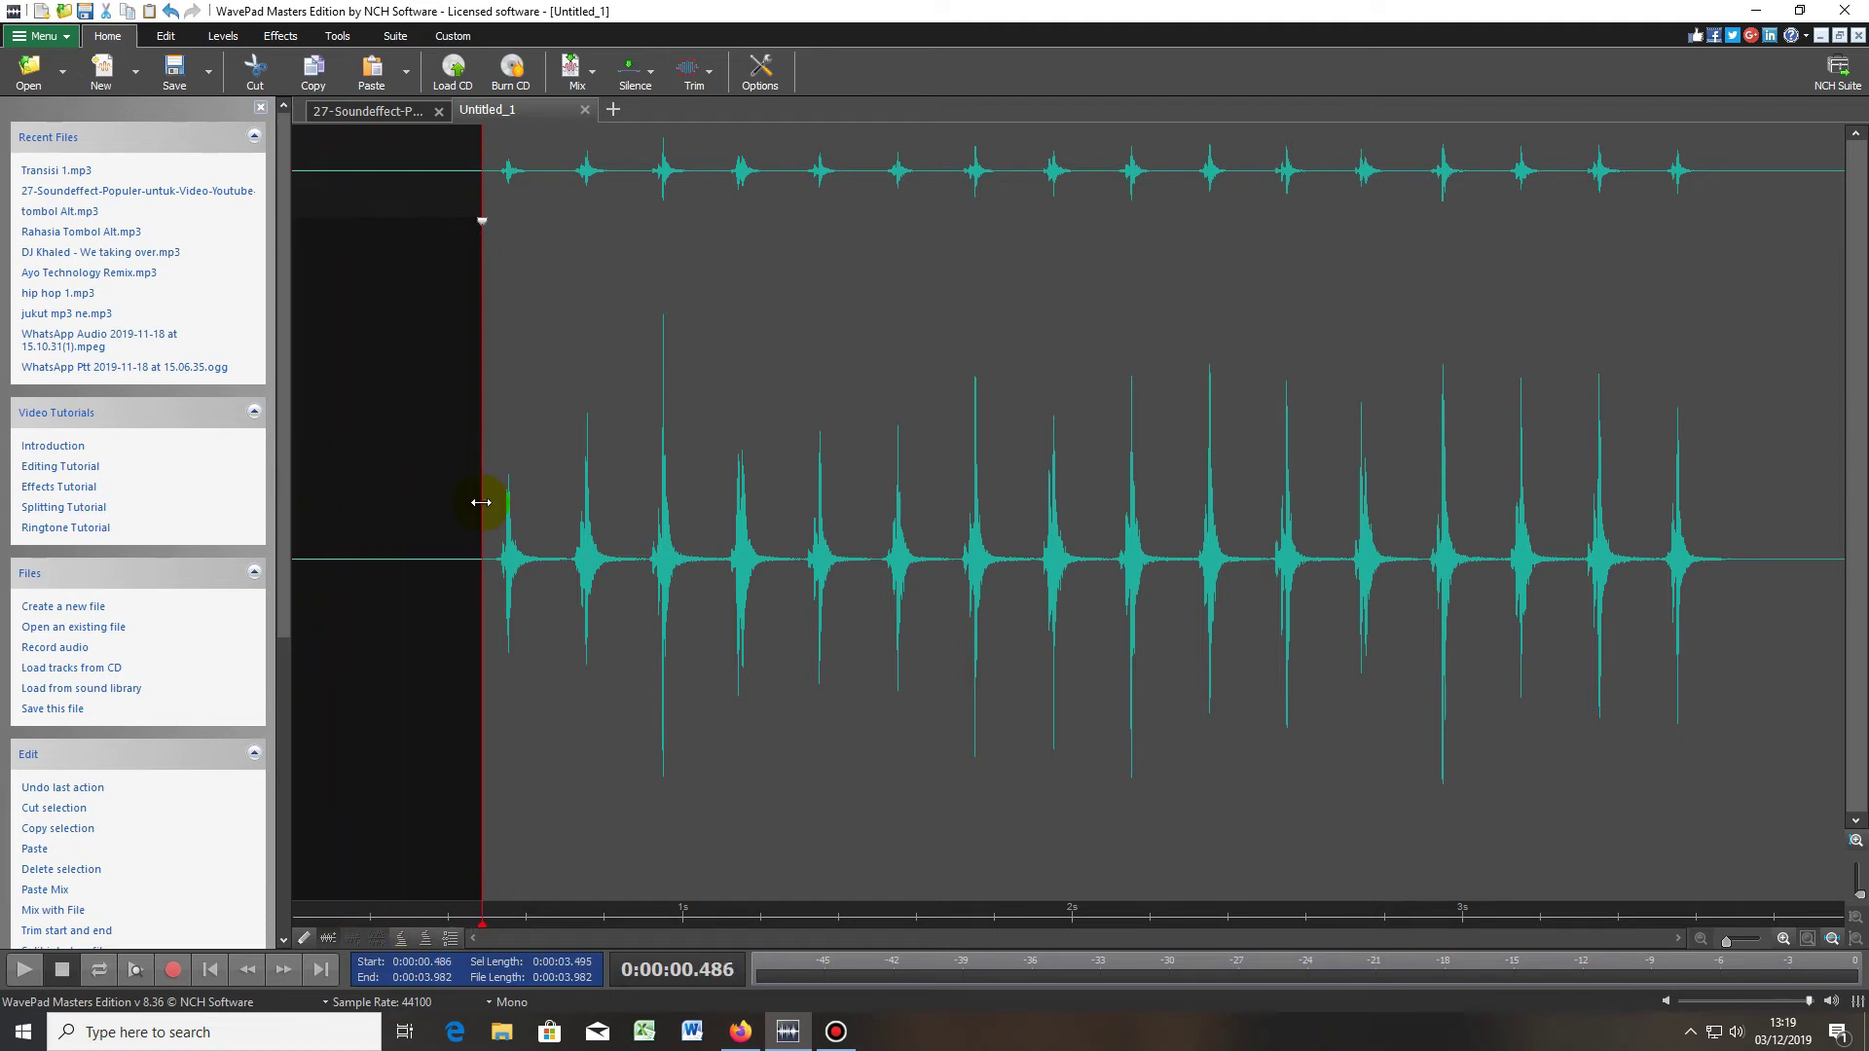
{"action": "left_click", "coordinate": [491, 557]}
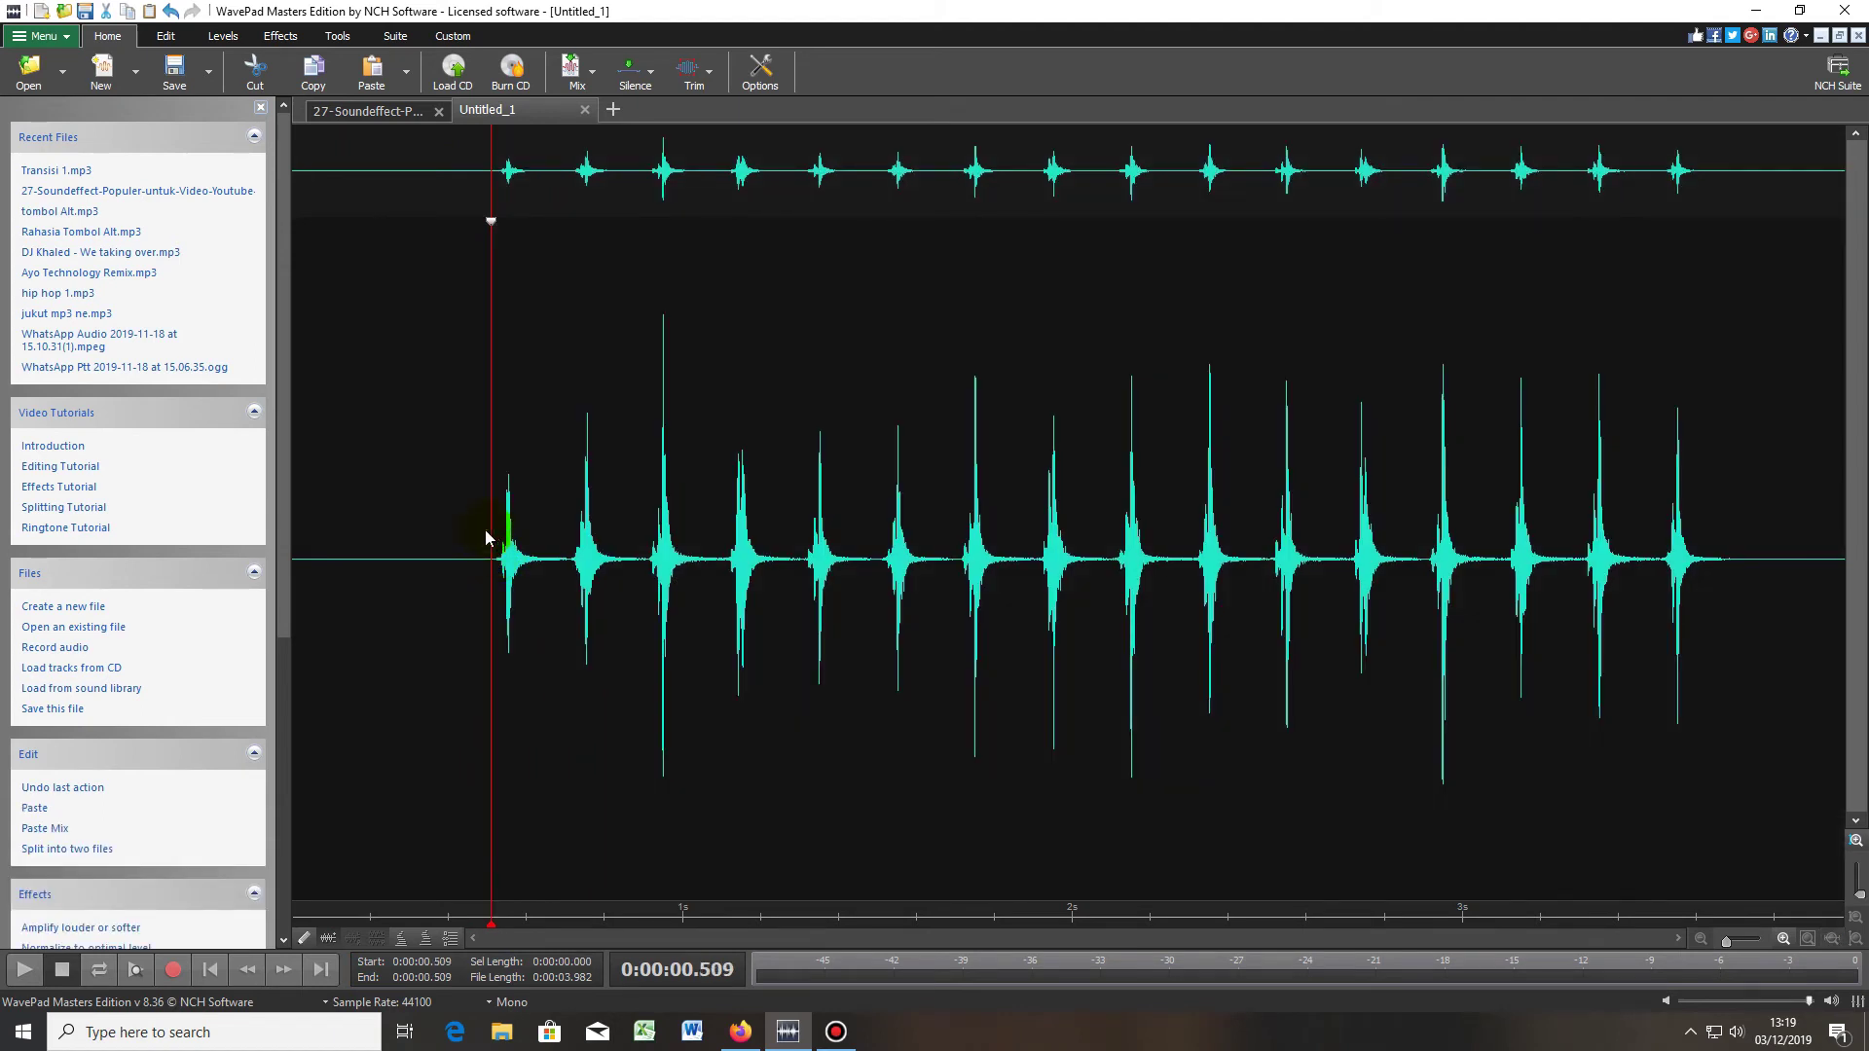
{"action": "left_click_drag", "start_coordinate": [486, 537], "coordinate": [263, 554]}
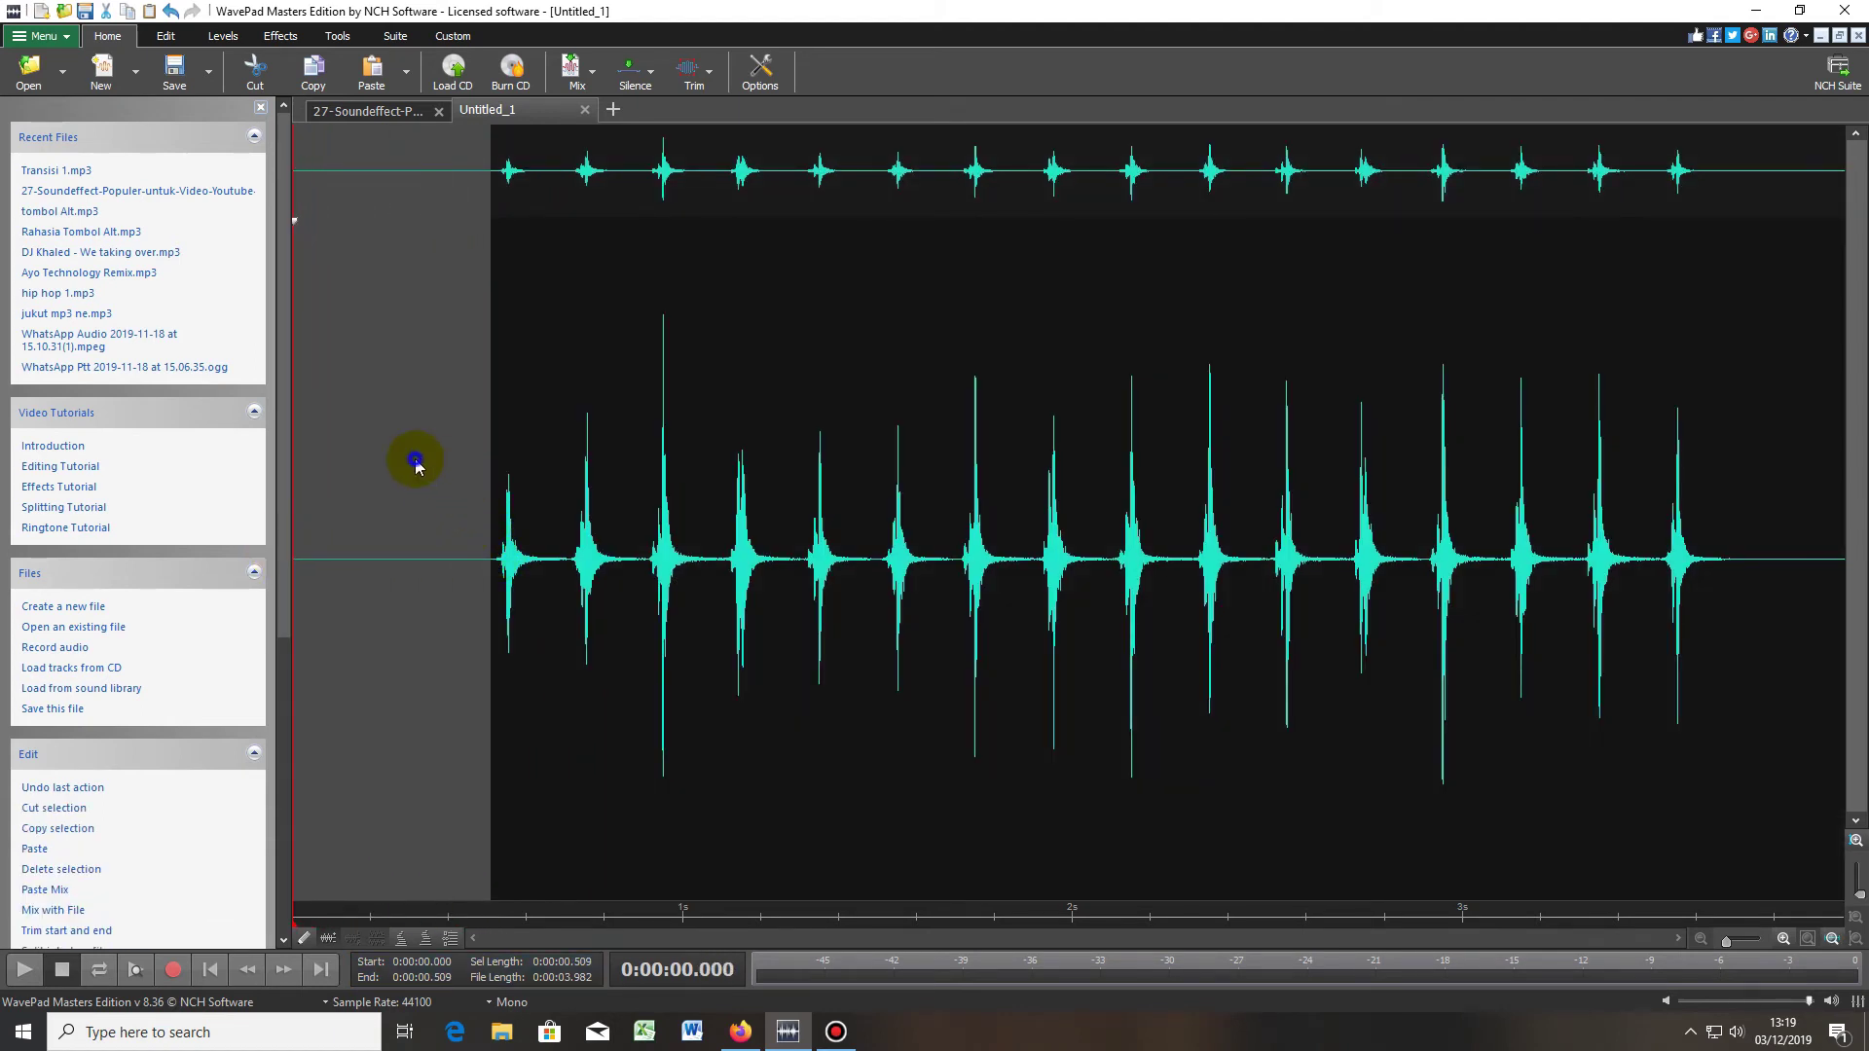
{"action": "right_click", "coordinate": [416, 465]}
{"action": "left_click", "coordinate": [492, 537]}
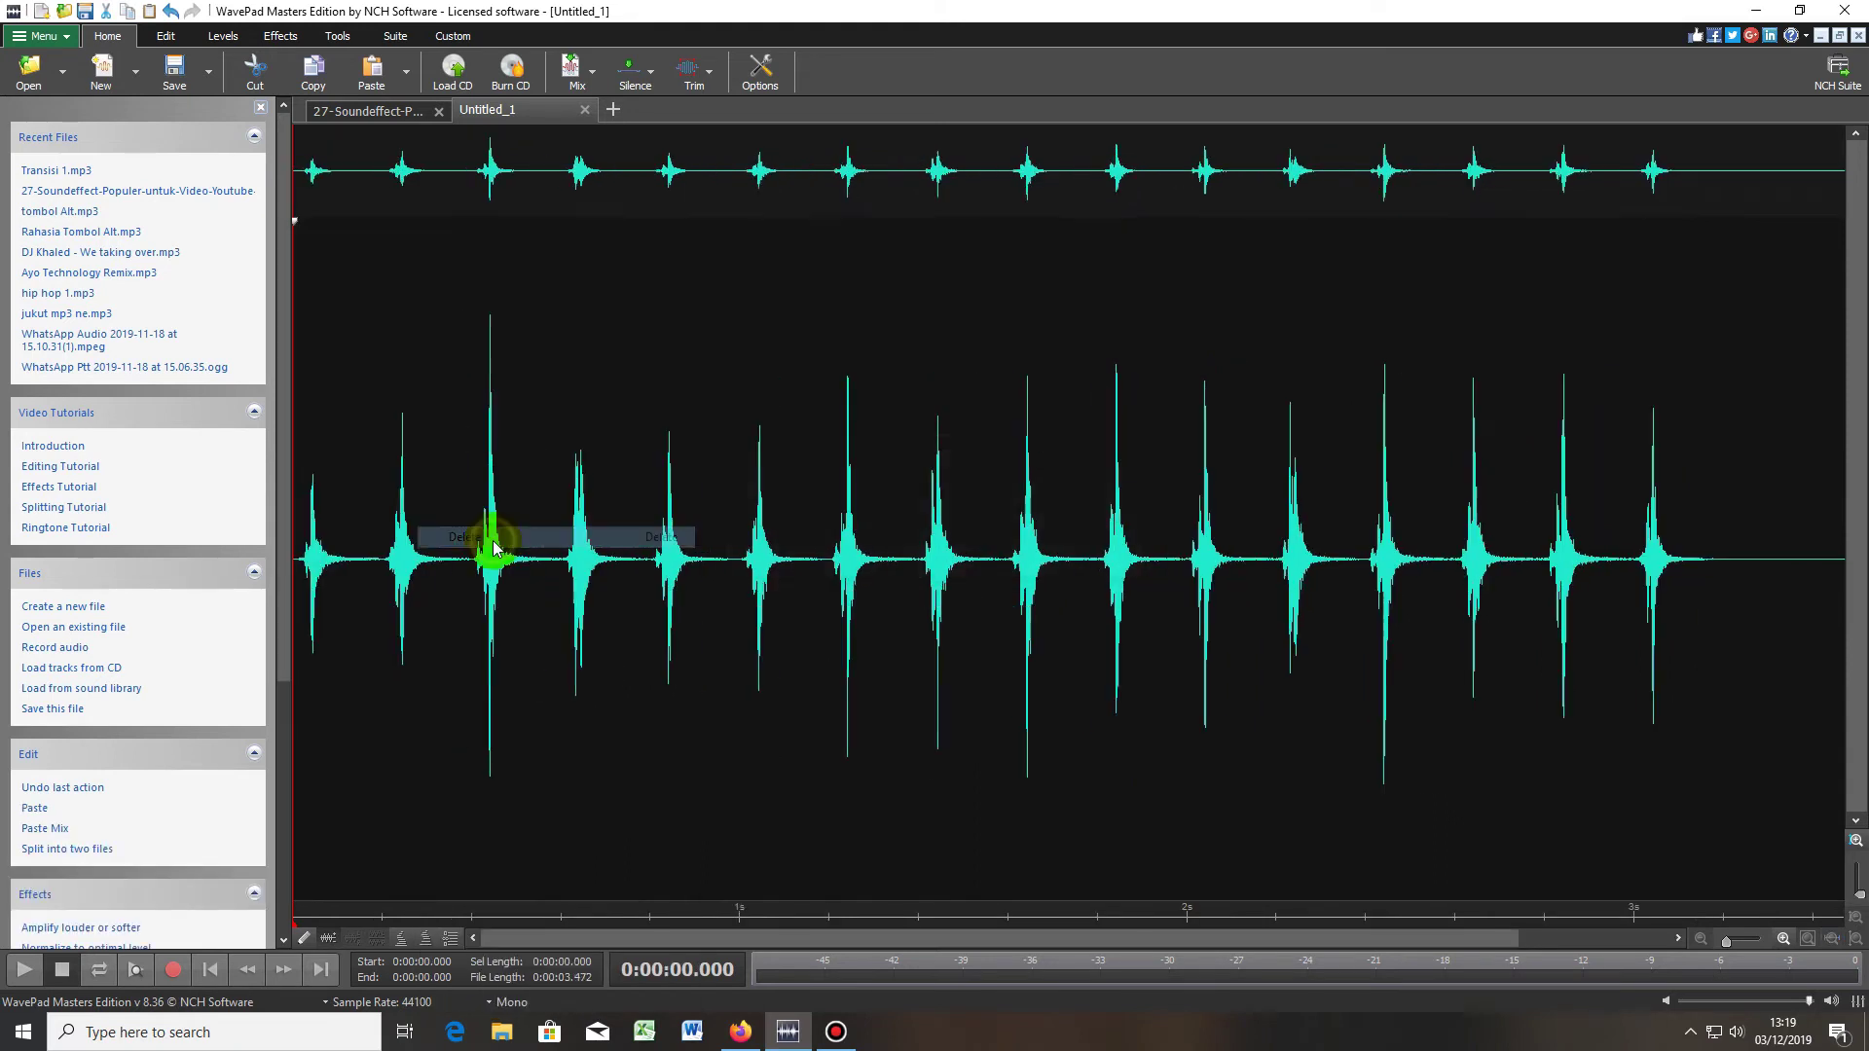
- Delete the silence after the clip's last sound, from 3.222 seconds to the end, and play the trimmed clip
{"action": "left_click", "coordinate": [1733, 560]}
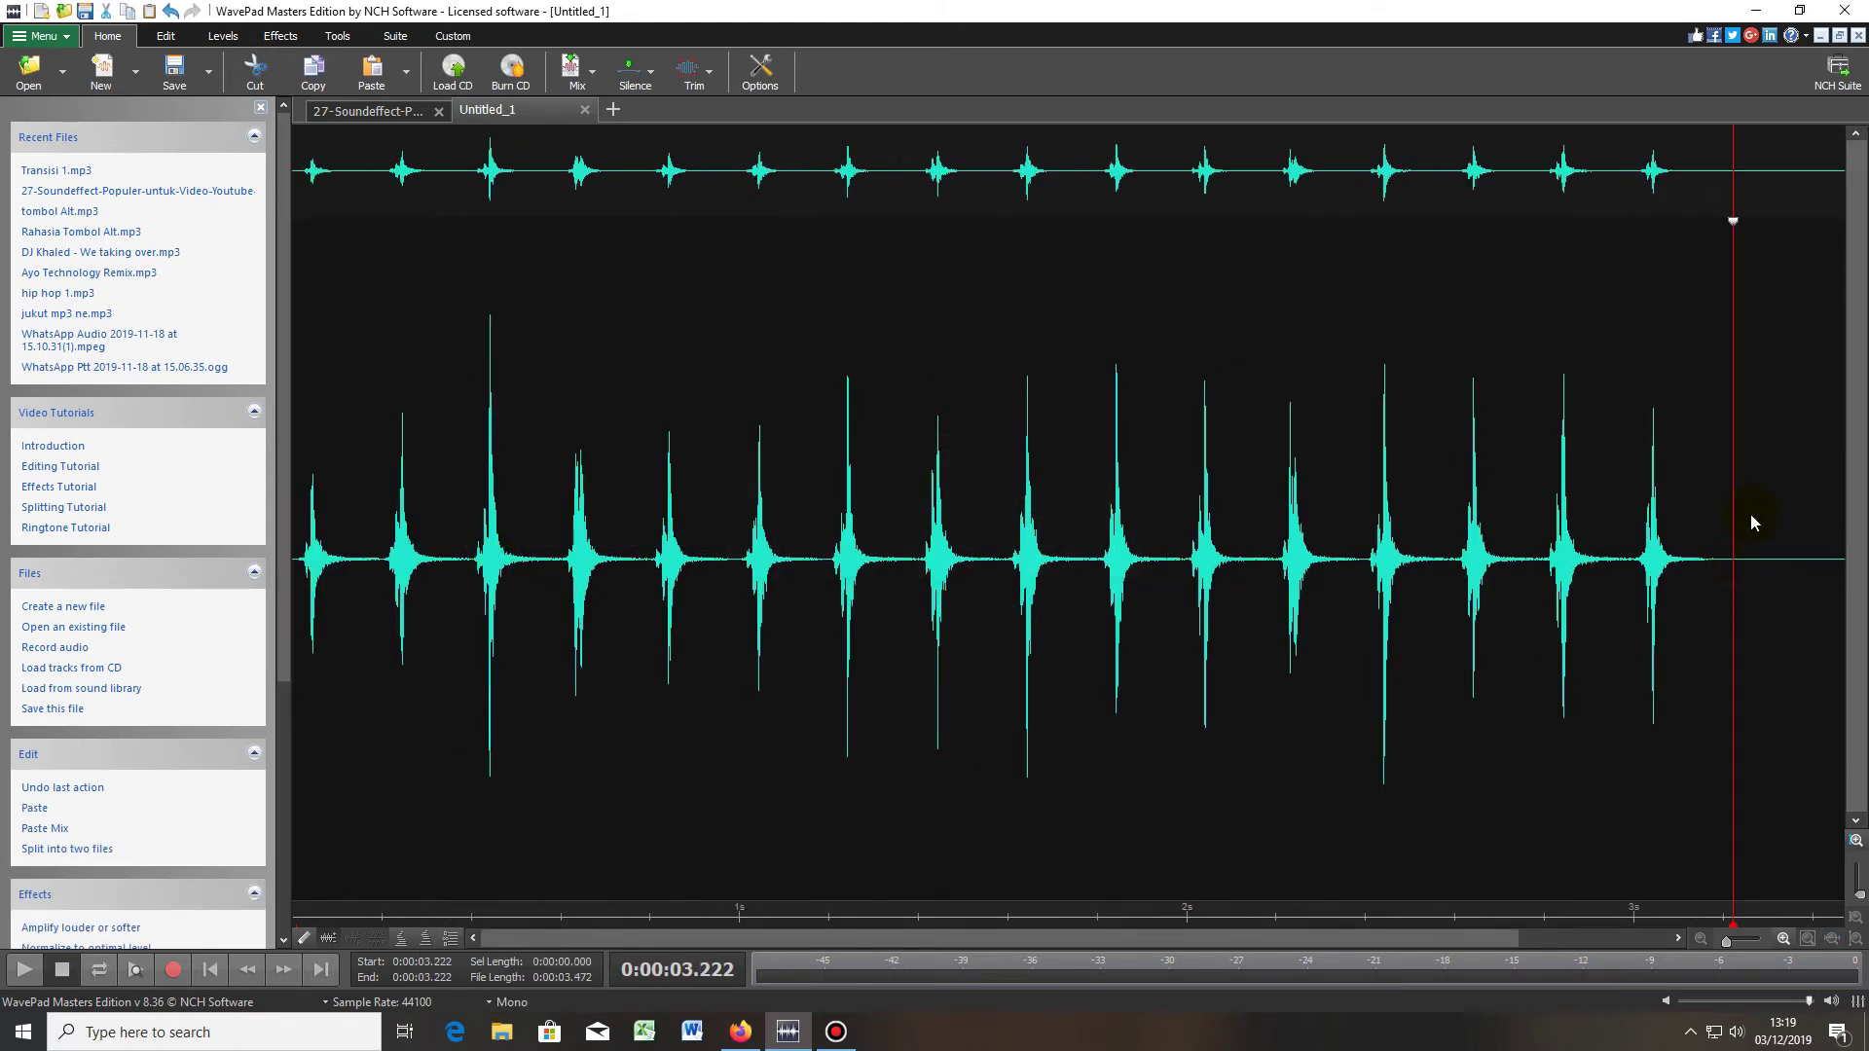
{"action": "left_click_drag", "start_coordinate": [1738, 513], "coordinate": [1806, 513]}
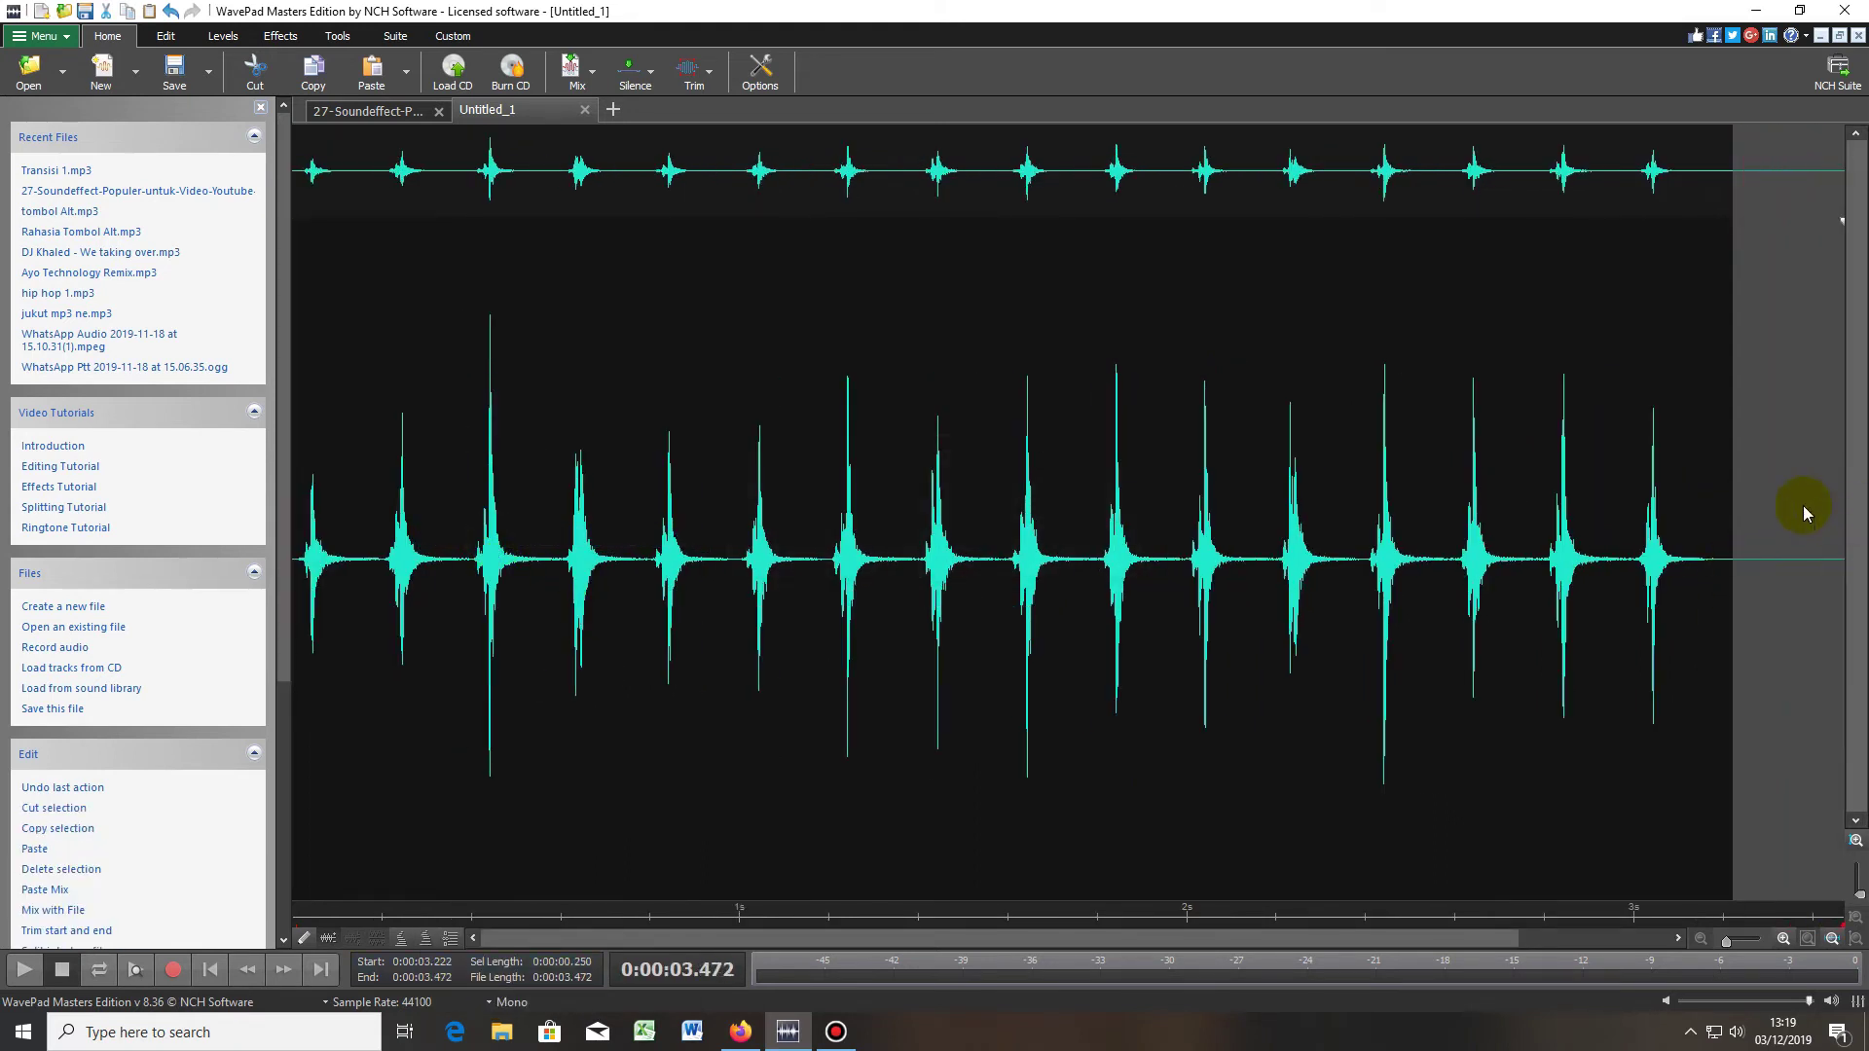
{"action": "right_click", "coordinate": [1801, 513]}
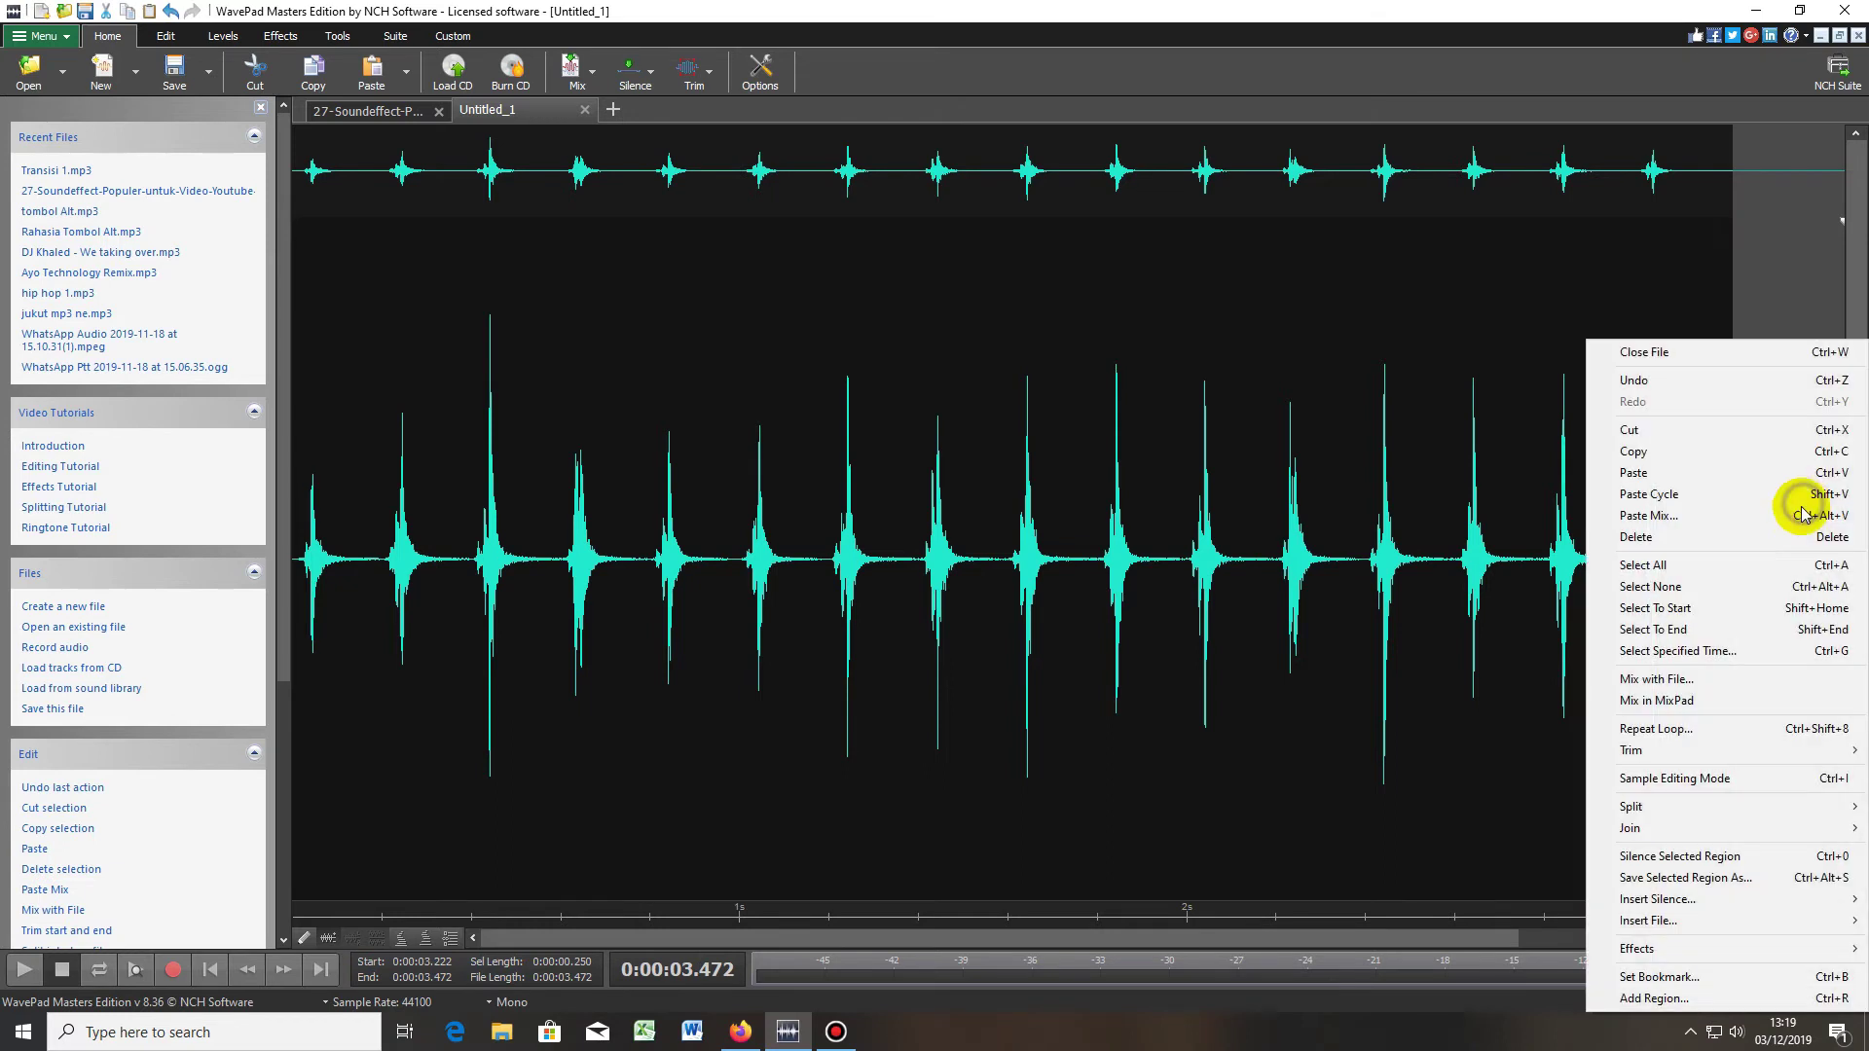
{"action": "left_click", "coordinate": [1645, 537]}
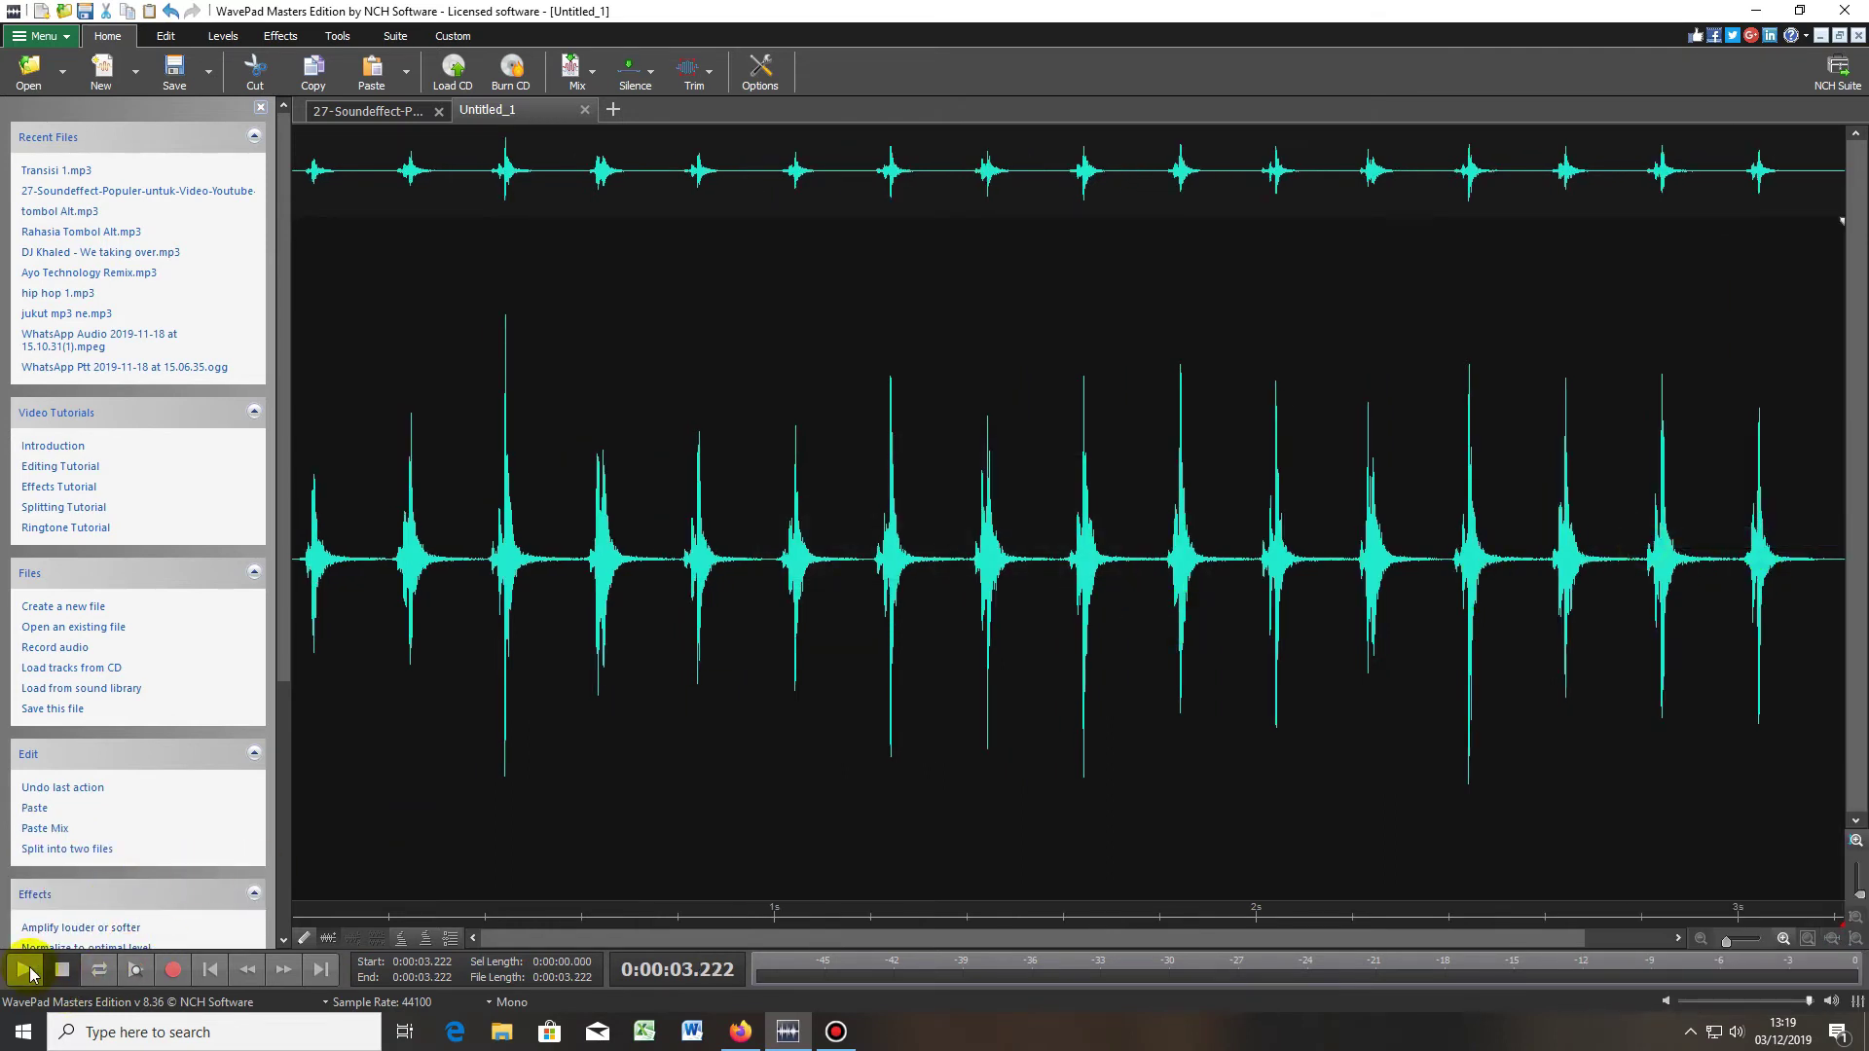
{"action": "left_click", "coordinate": [29, 970]}
- Save the trimmed clip as an MP3 named "Transisi 2" on the Data (D:) drive with variable bitrate encoding, and close its file
{"action": "left_click", "coordinate": [43, 36]}
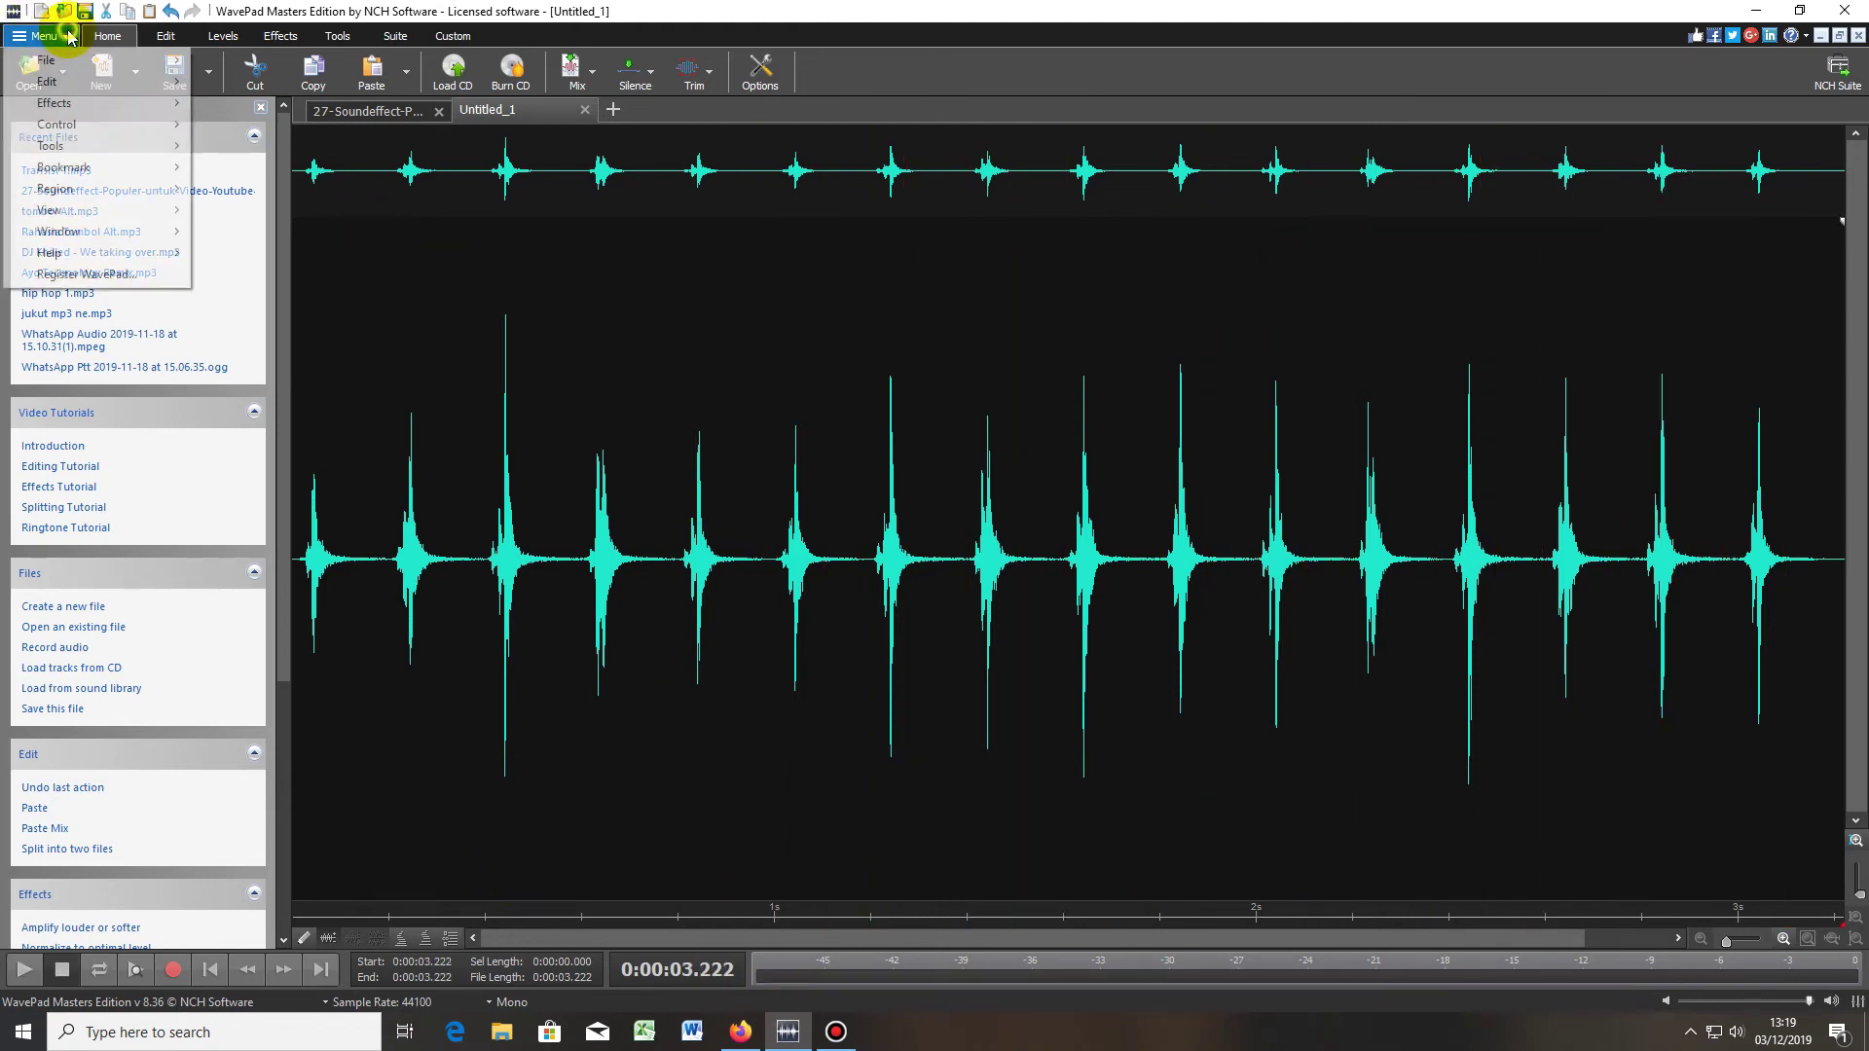
{"action": "mouse_move", "coordinate": [56, 62]}
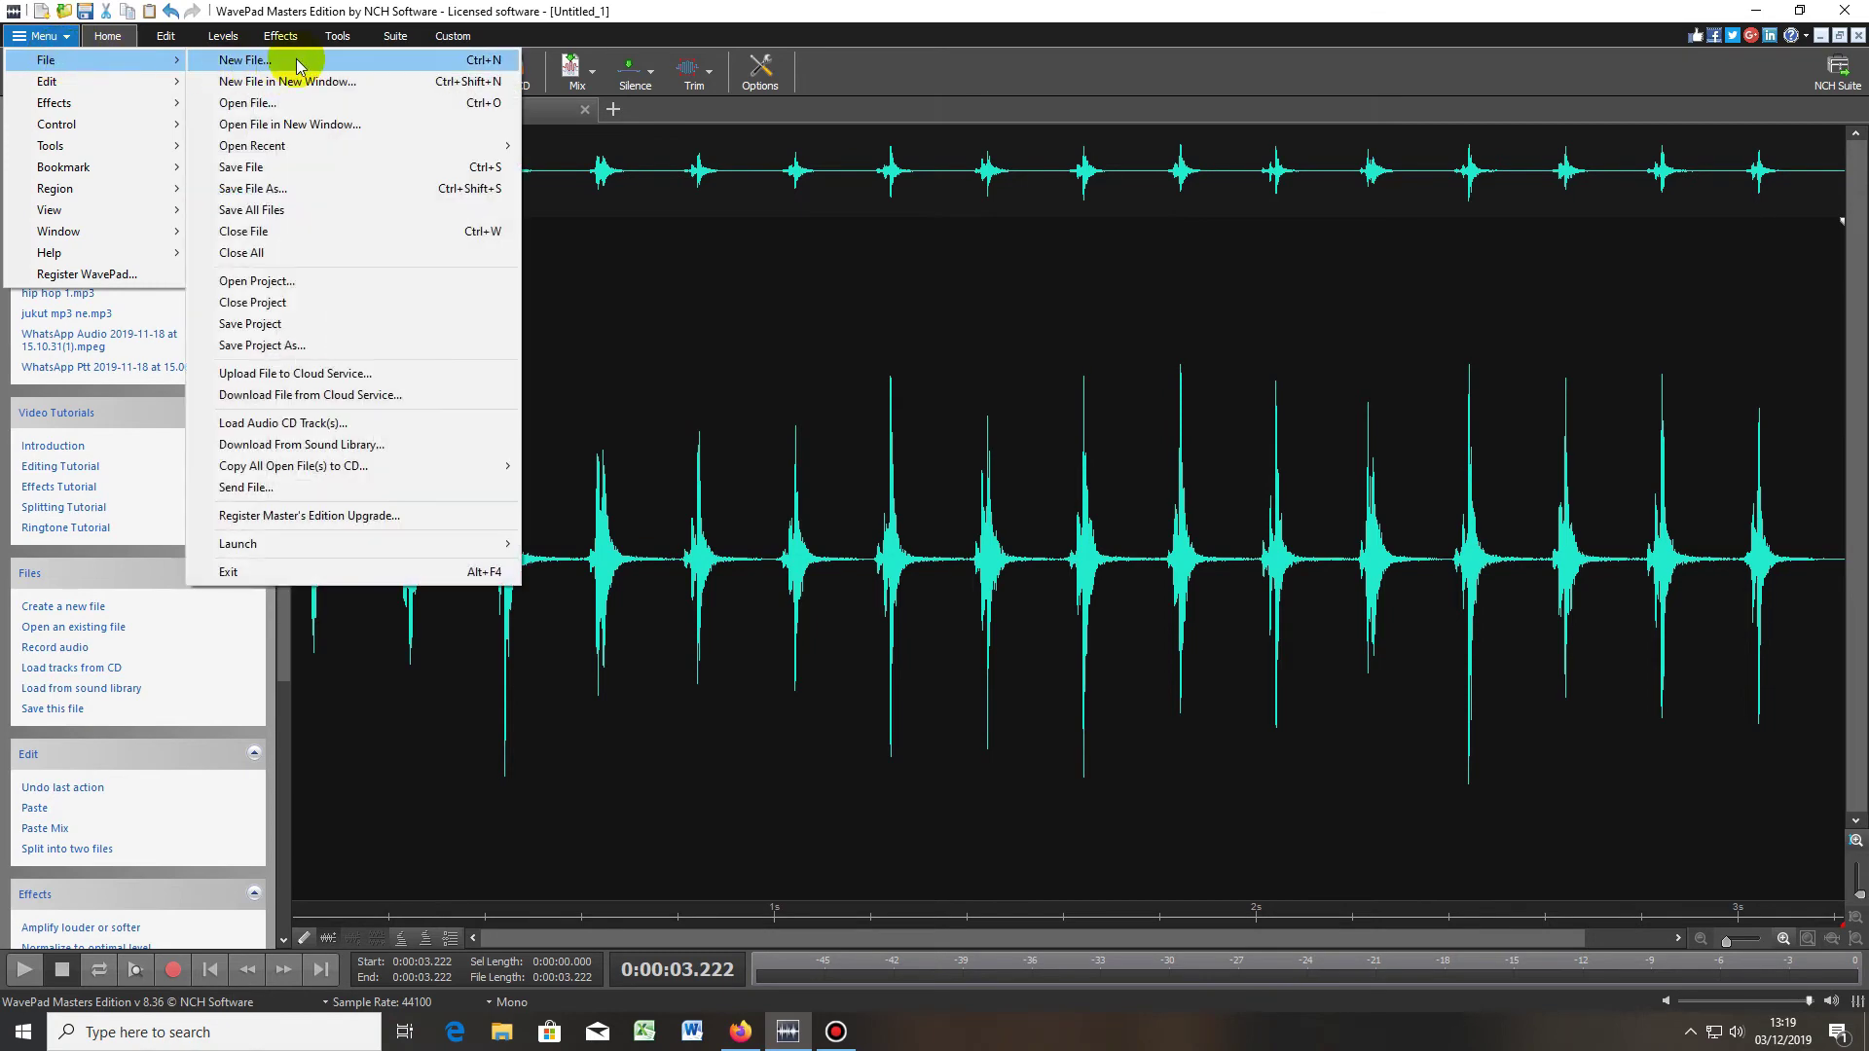
{"action": "left_click", "coordinate": [255, 187]}
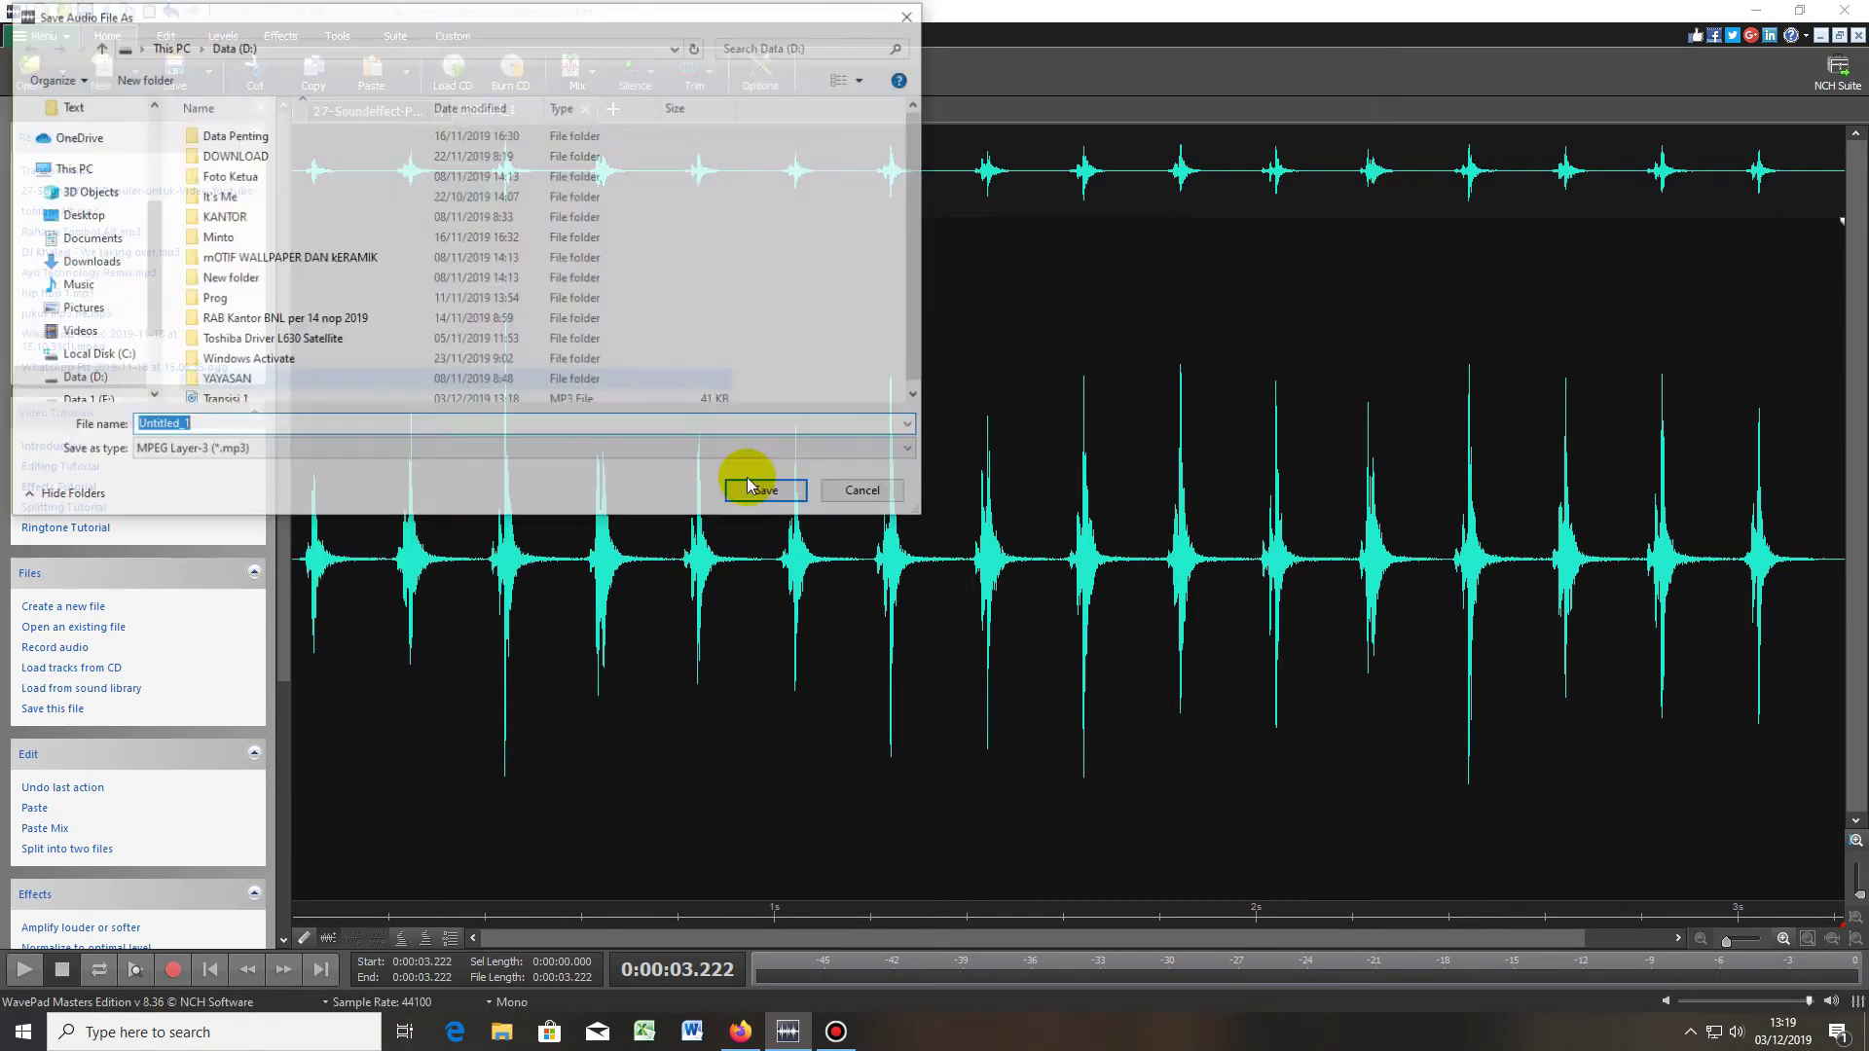
{"action": "left_click", "coordinate": [451, 430]}
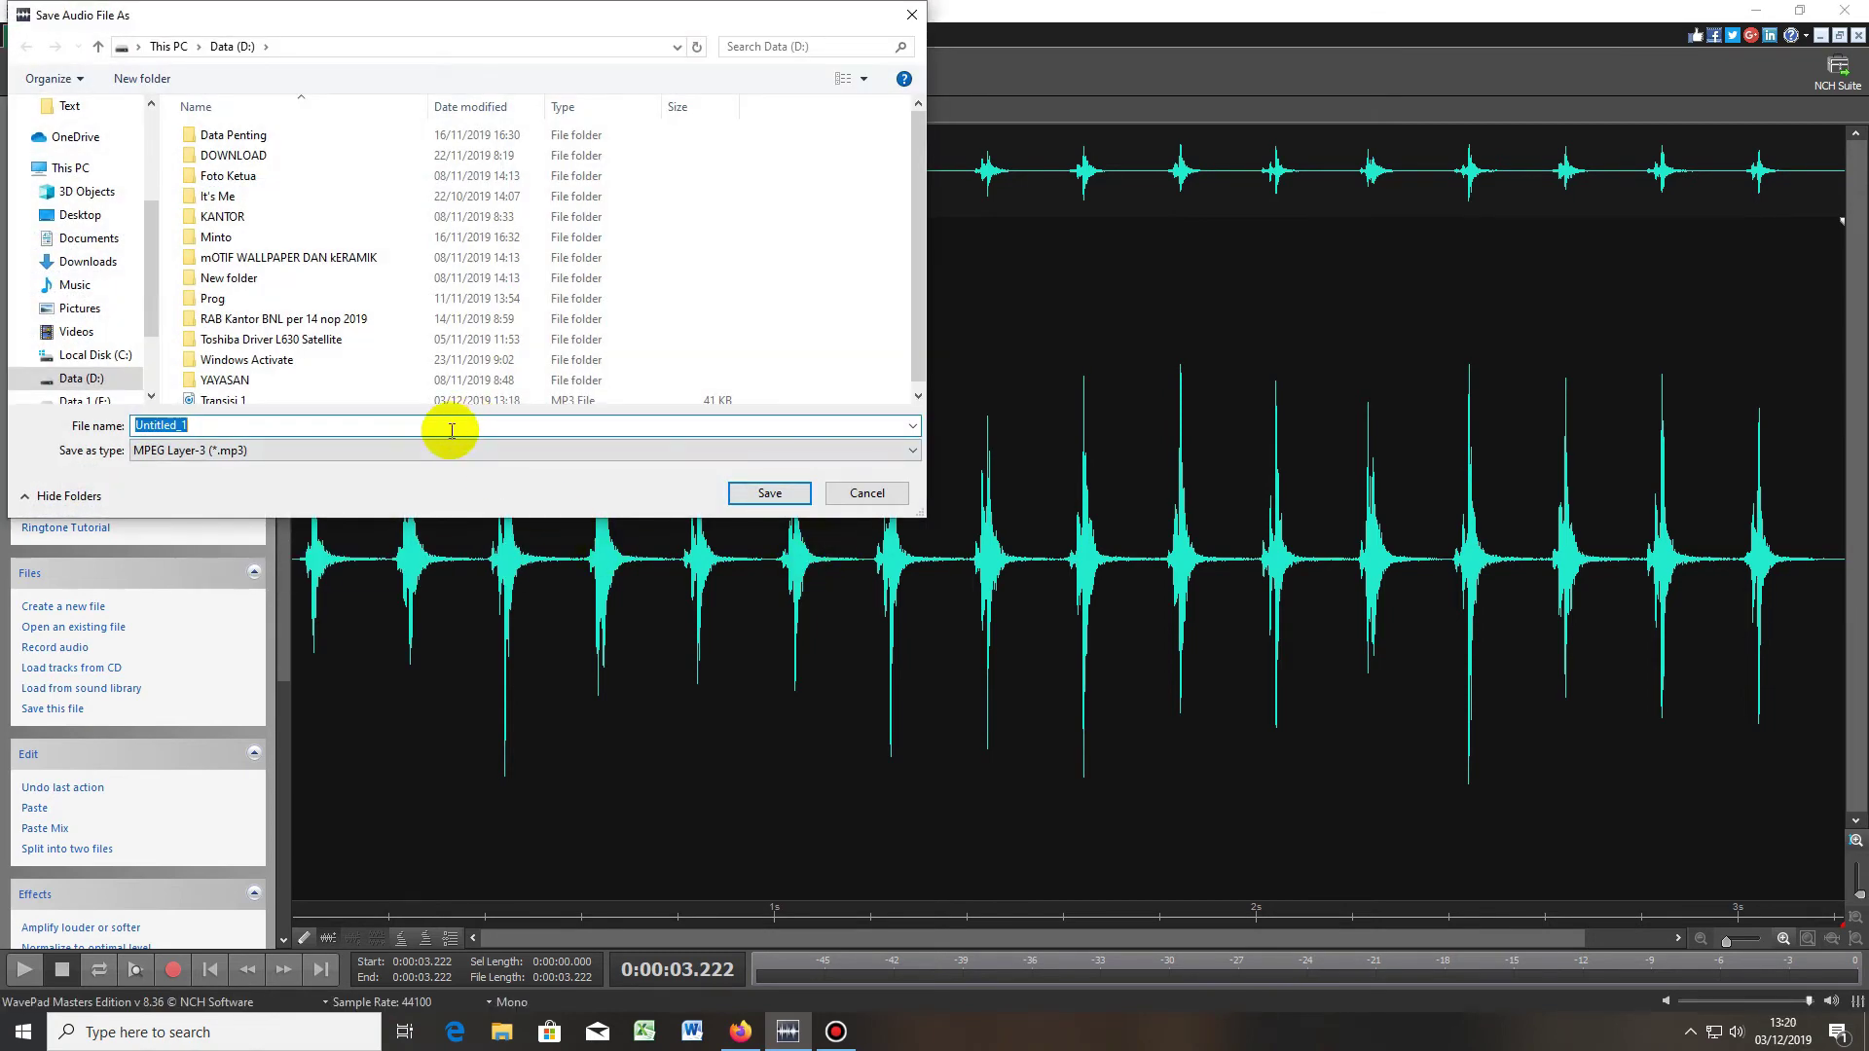
{"action": "type", "text": "Trans"}
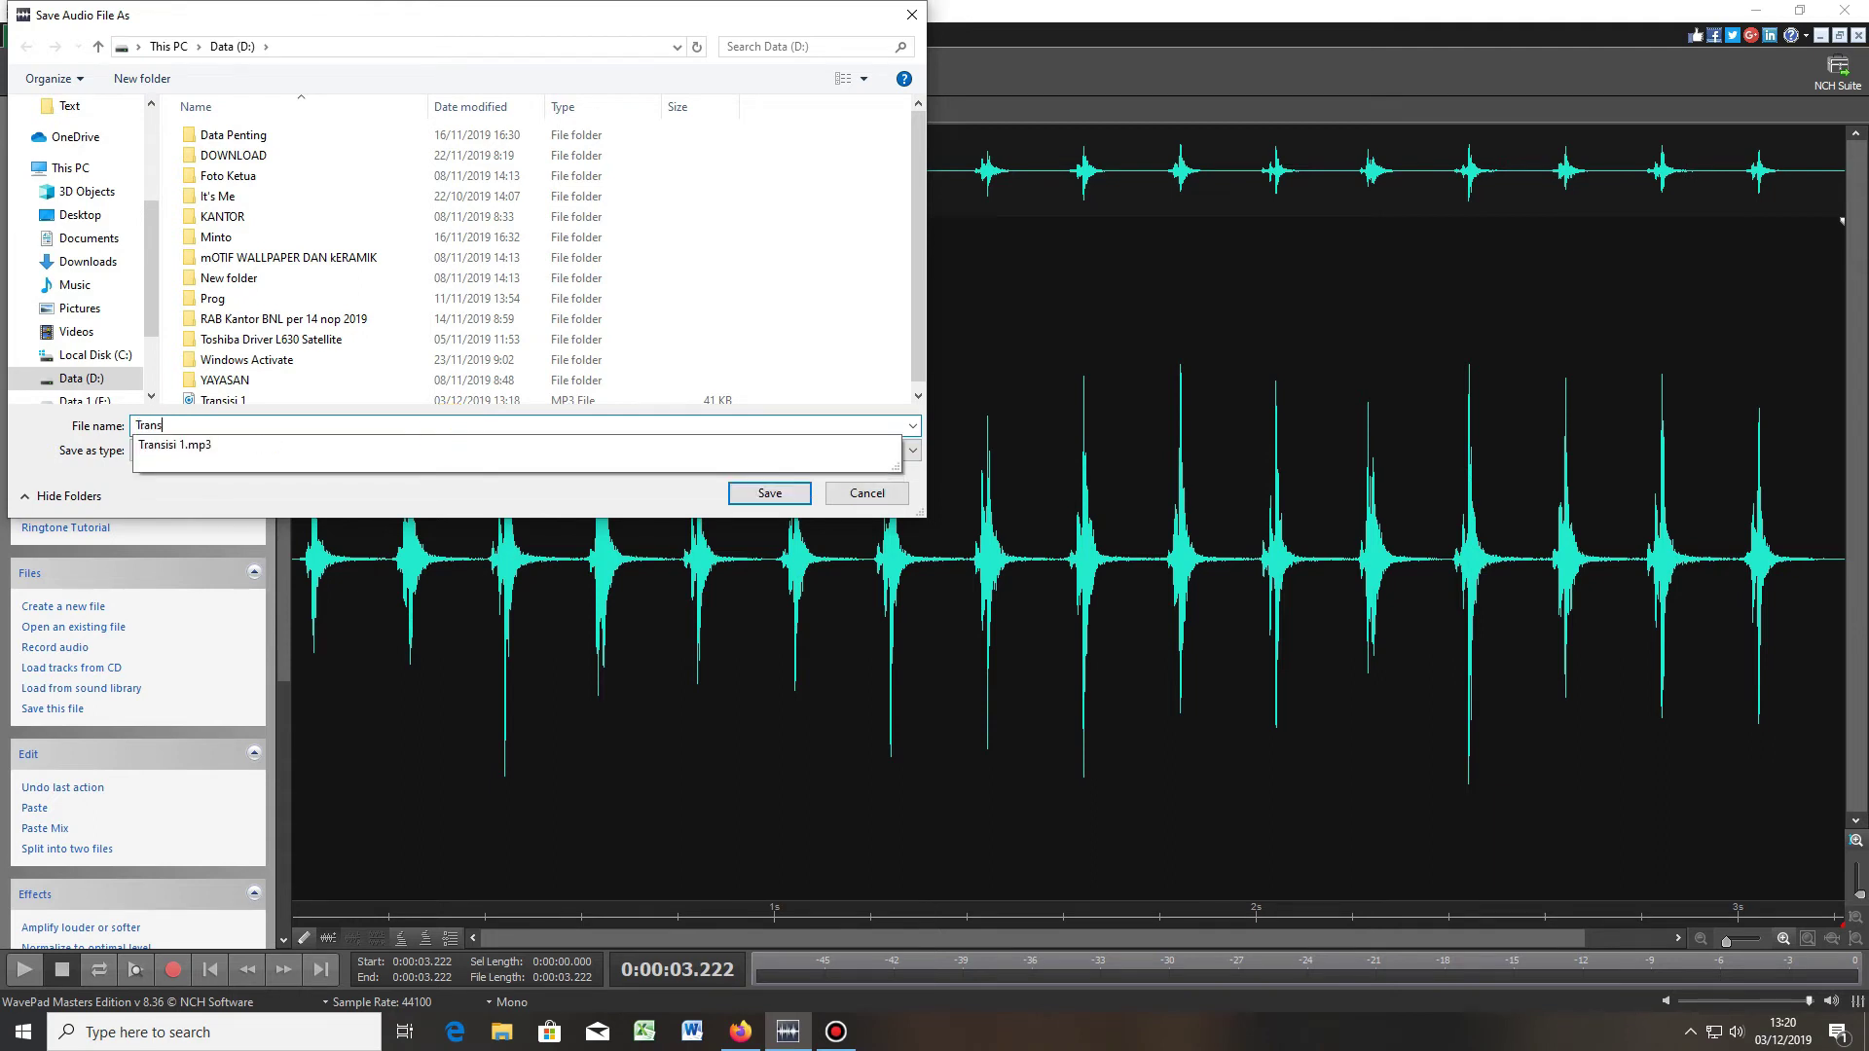
{"action": "type", "text": "isi 2"}
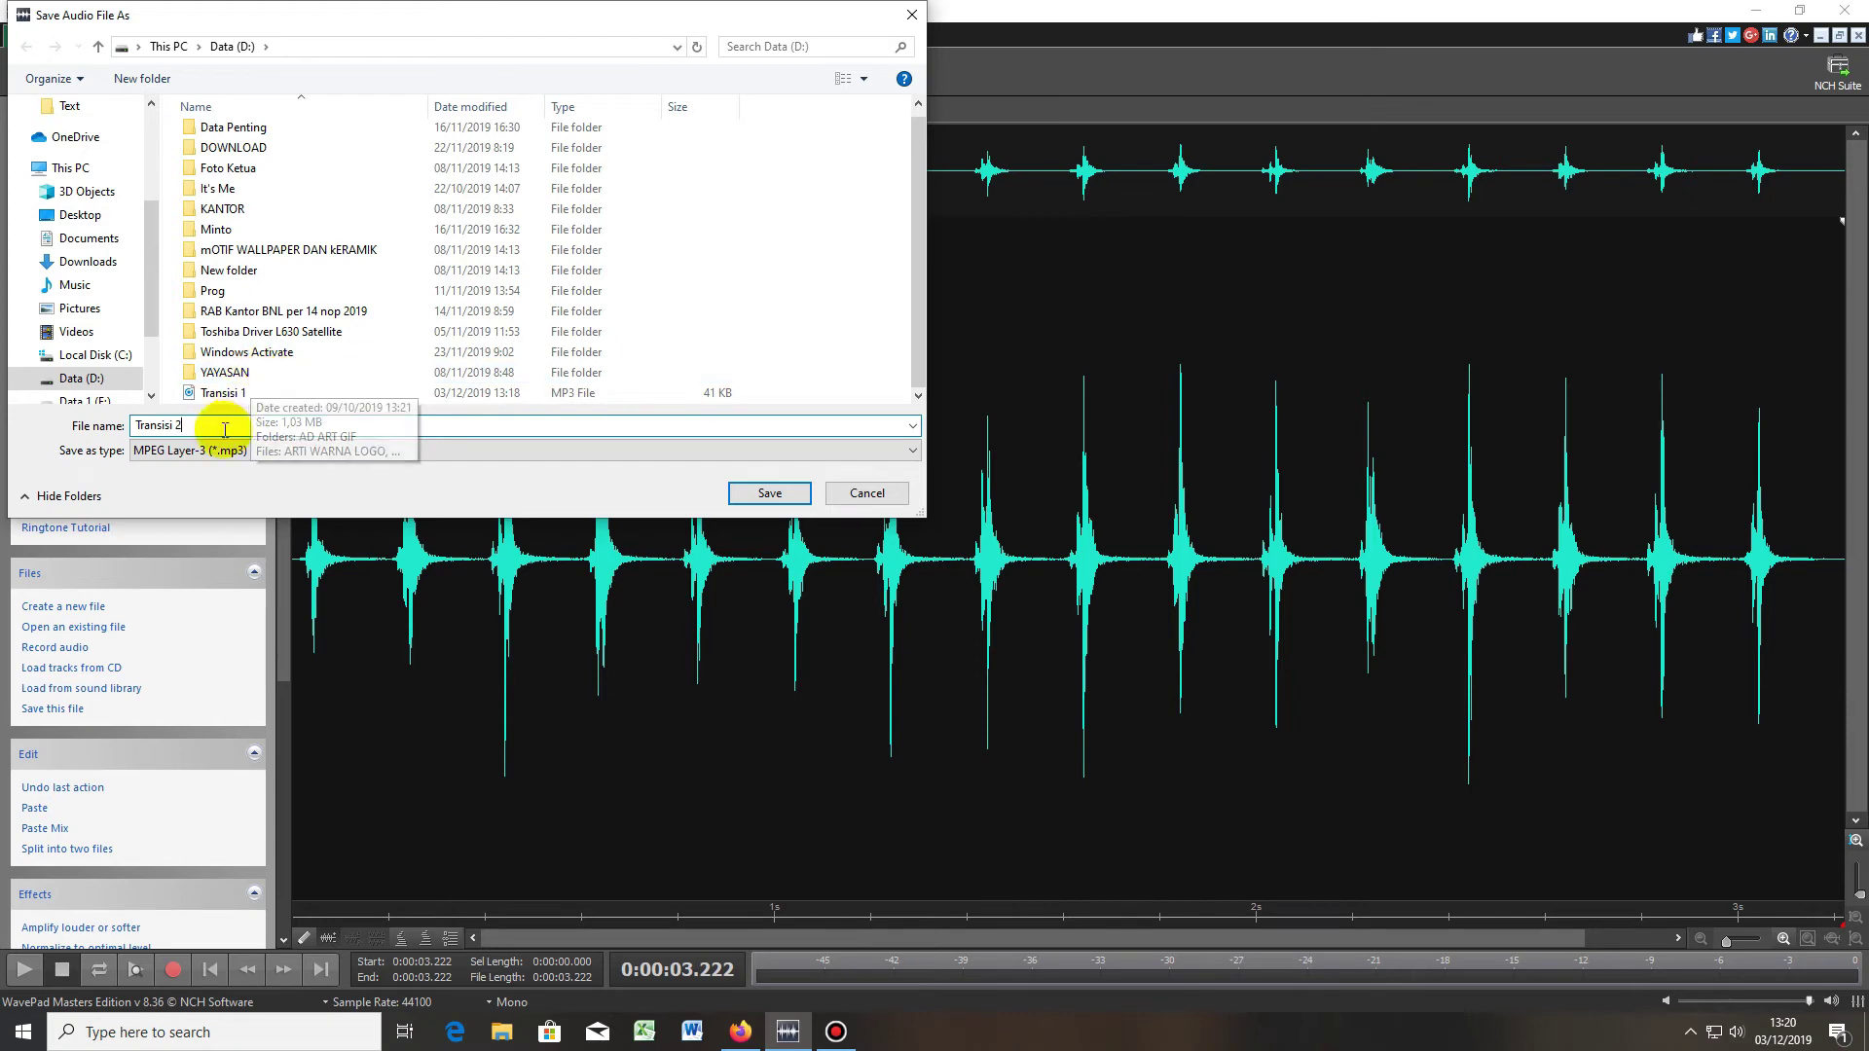
{"action": "left_click", "coordinate": [791, 499]}
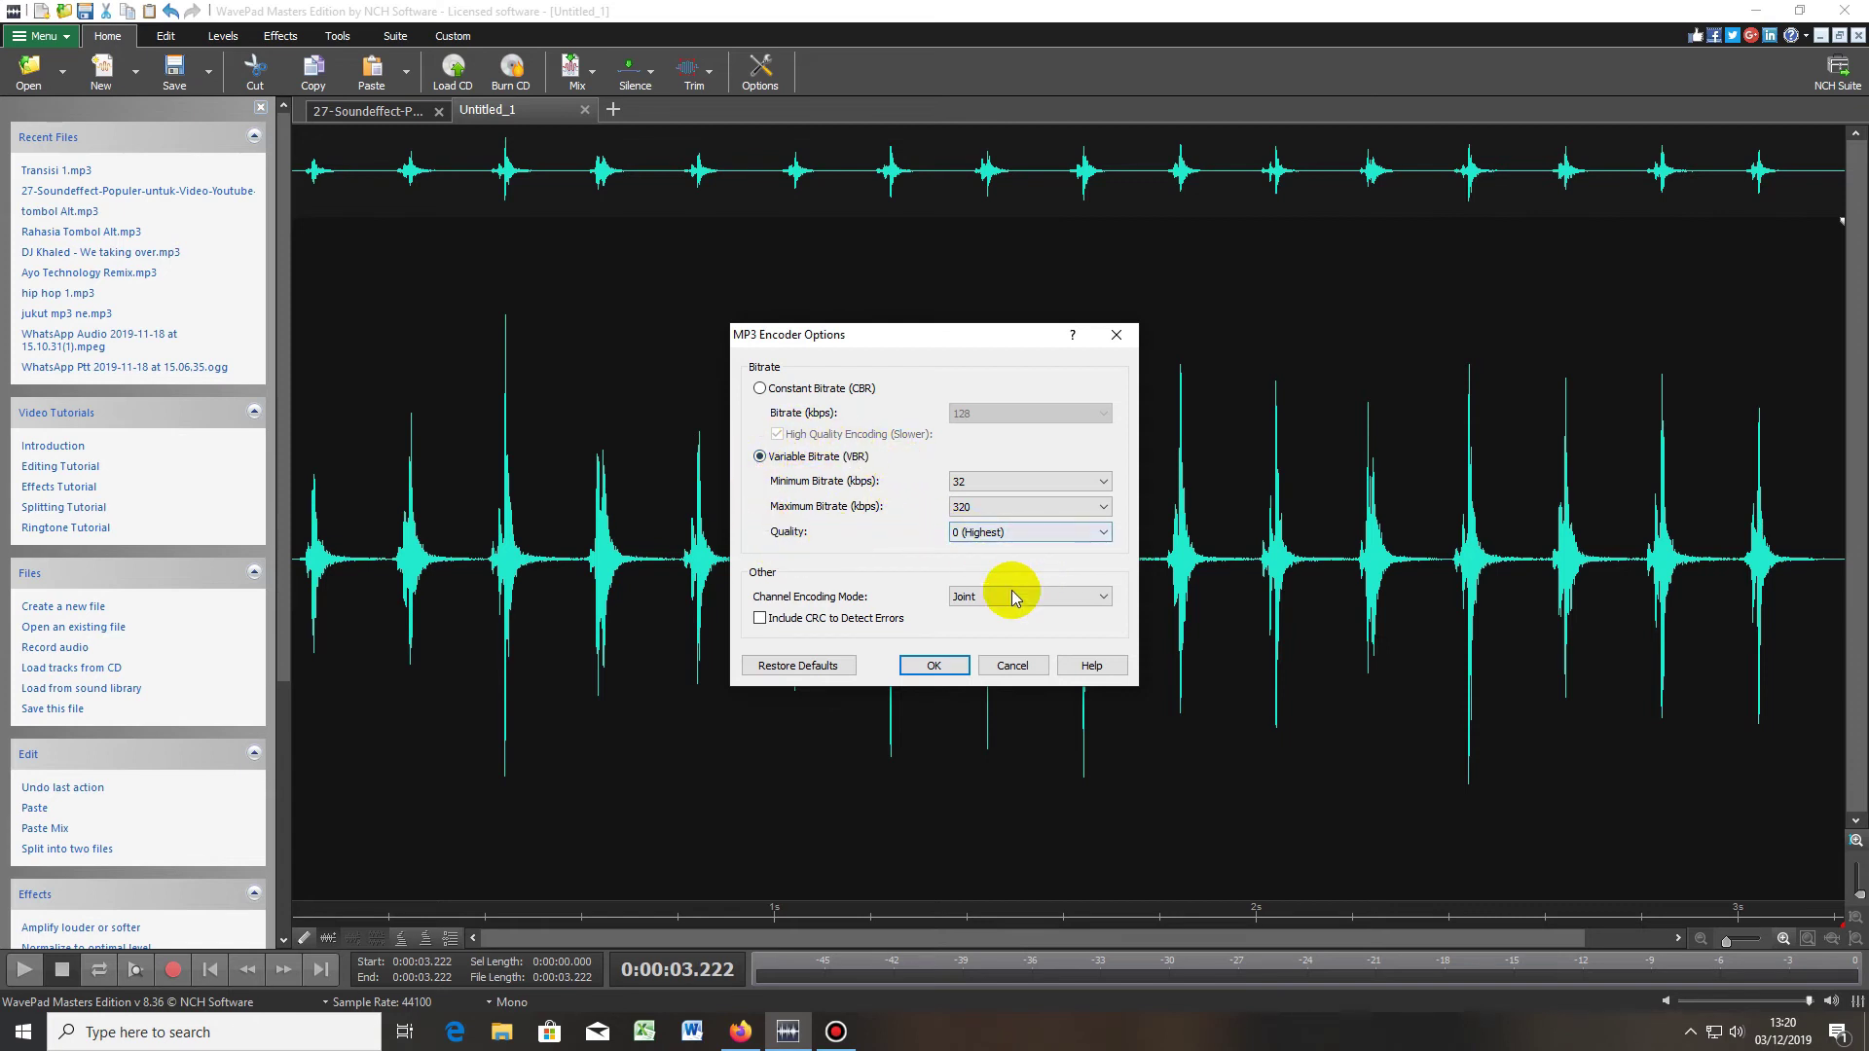
{"action": "left_click", "coordinate": [935, 666]}
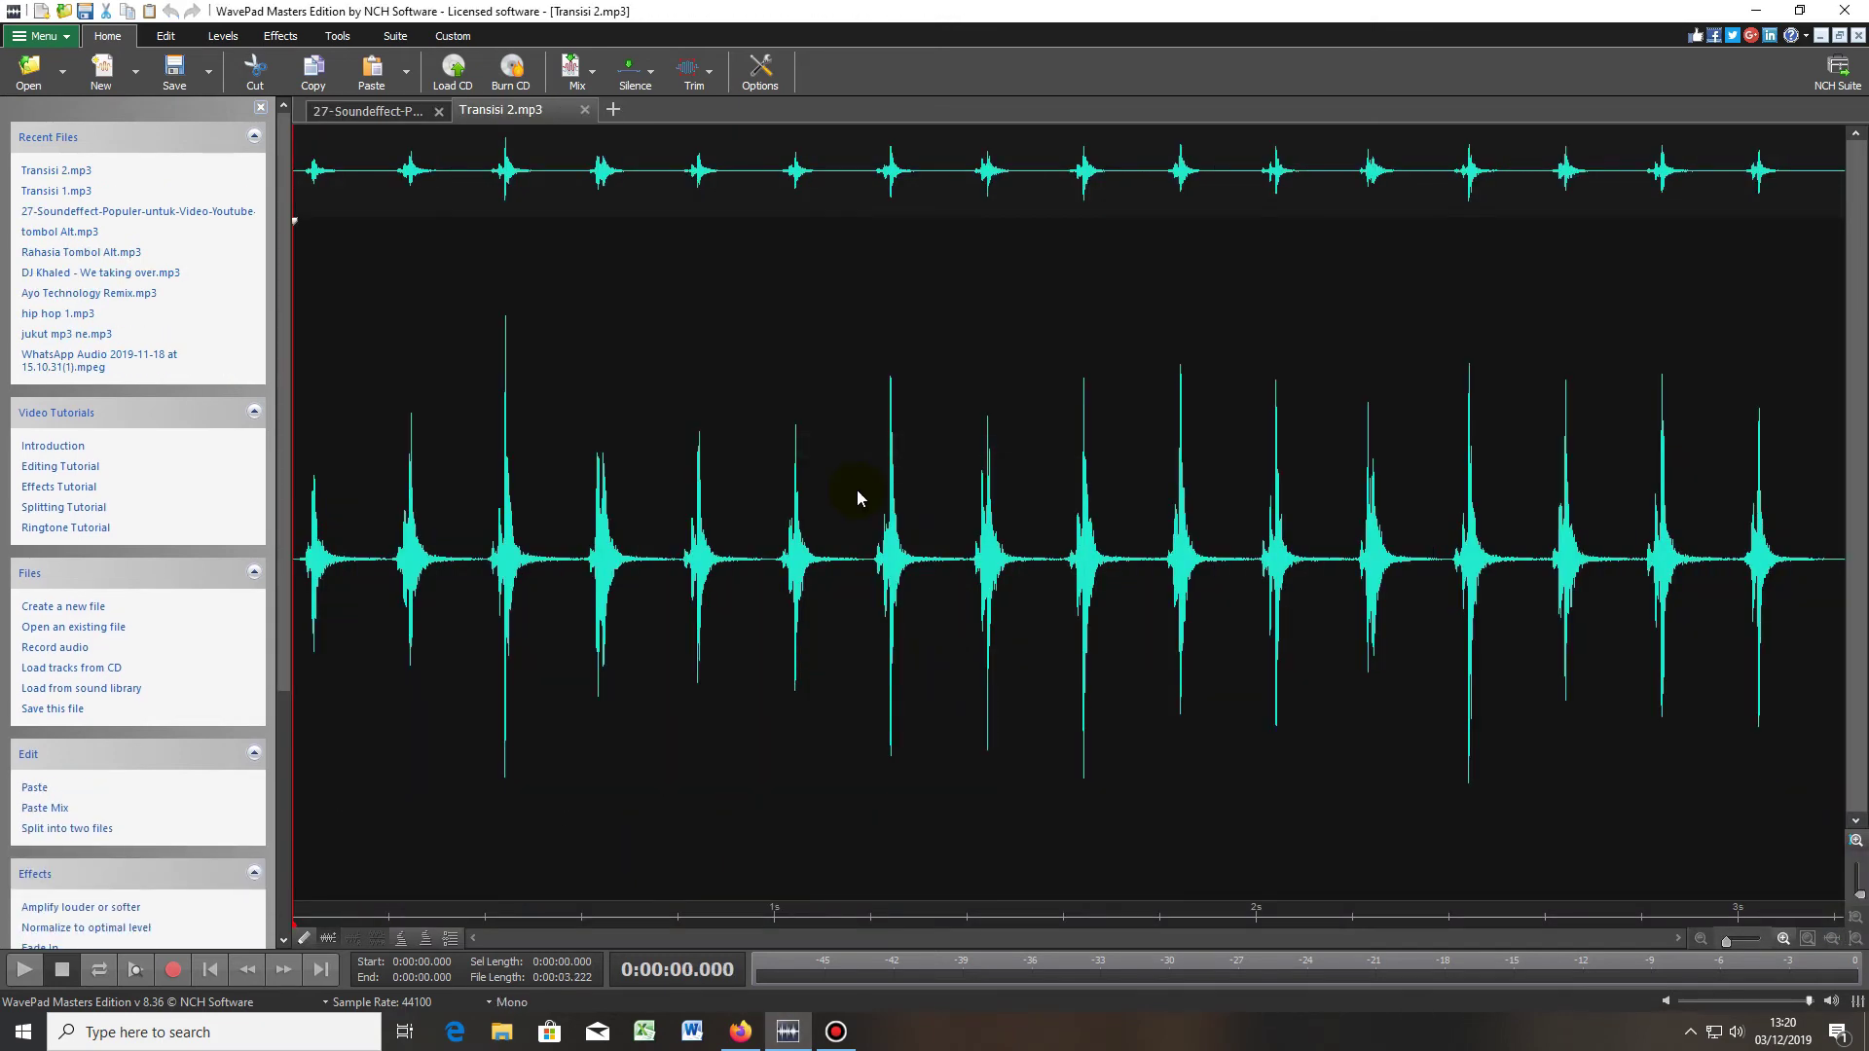
{"action": "left_click", "coordinate": [584, 109]}
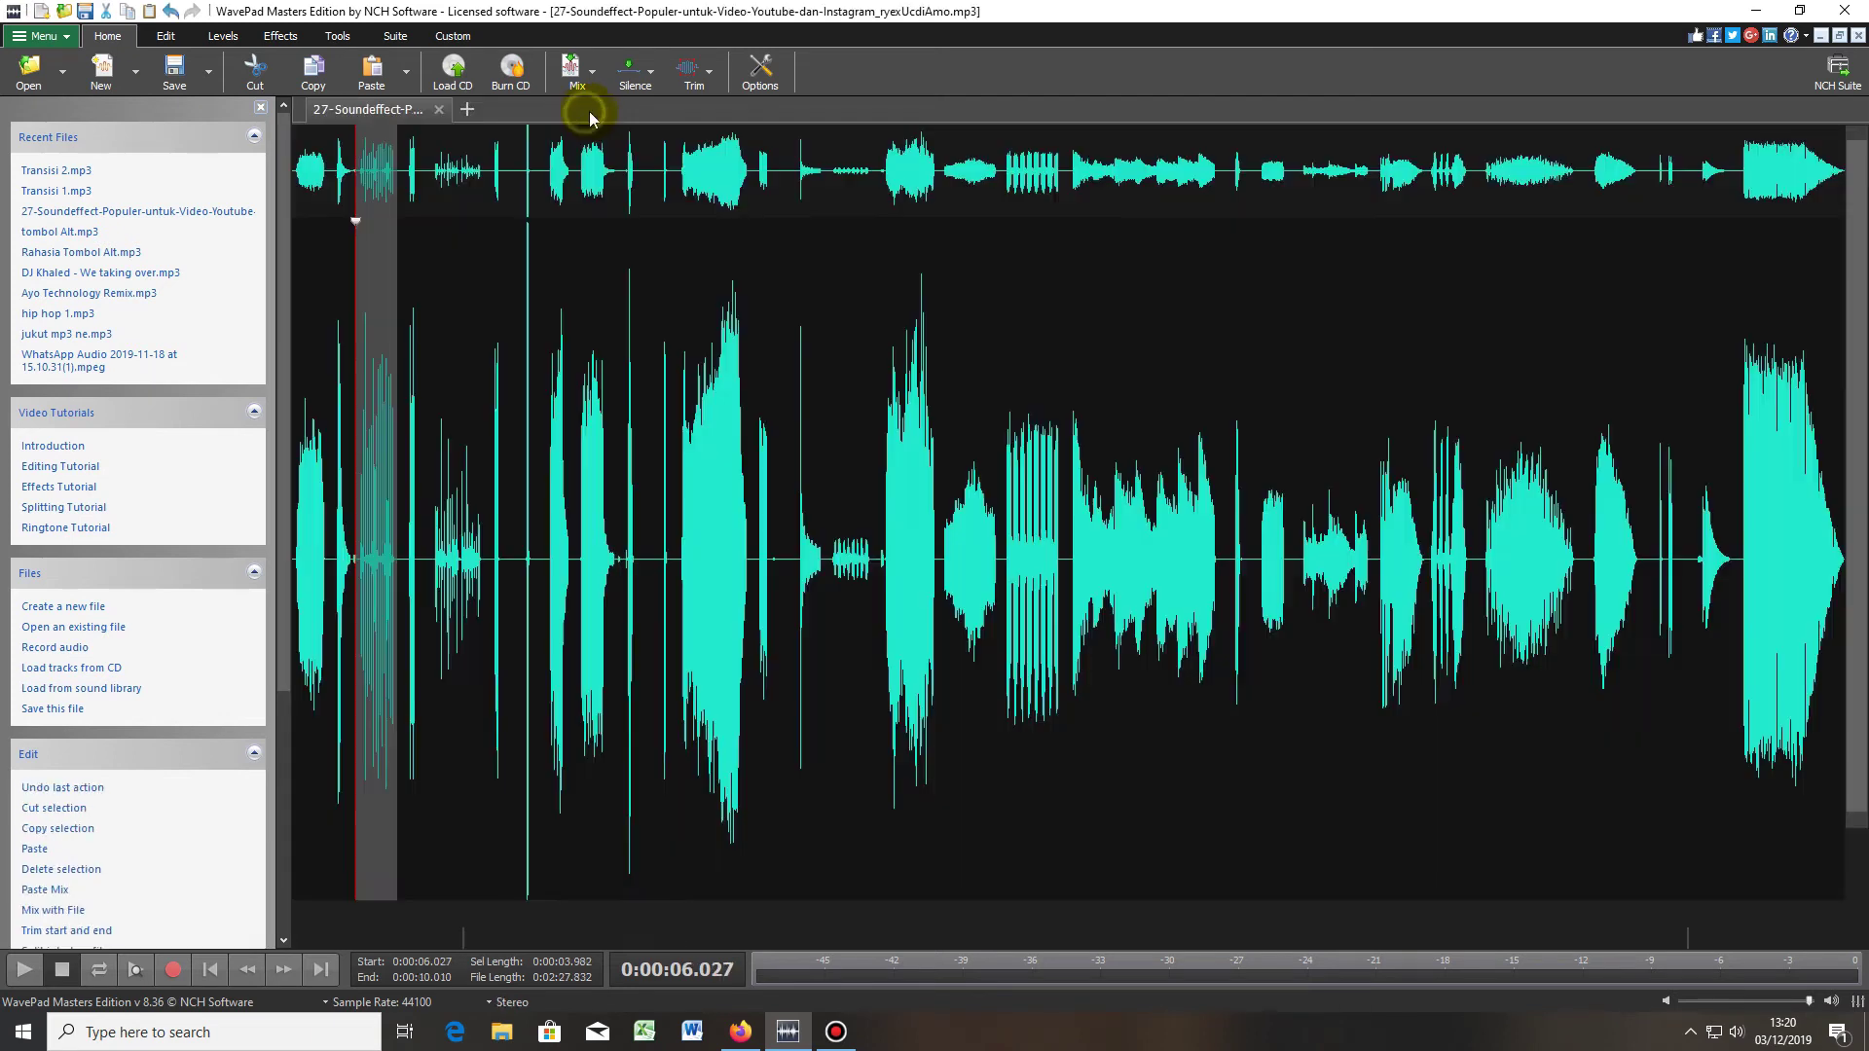
- Play the compilation from 36.610 seconds to find the third sound effect, and copy the section from 36.703 to 43.844 seconds
{"action": "left_click", "coordinate": [677, 559]}
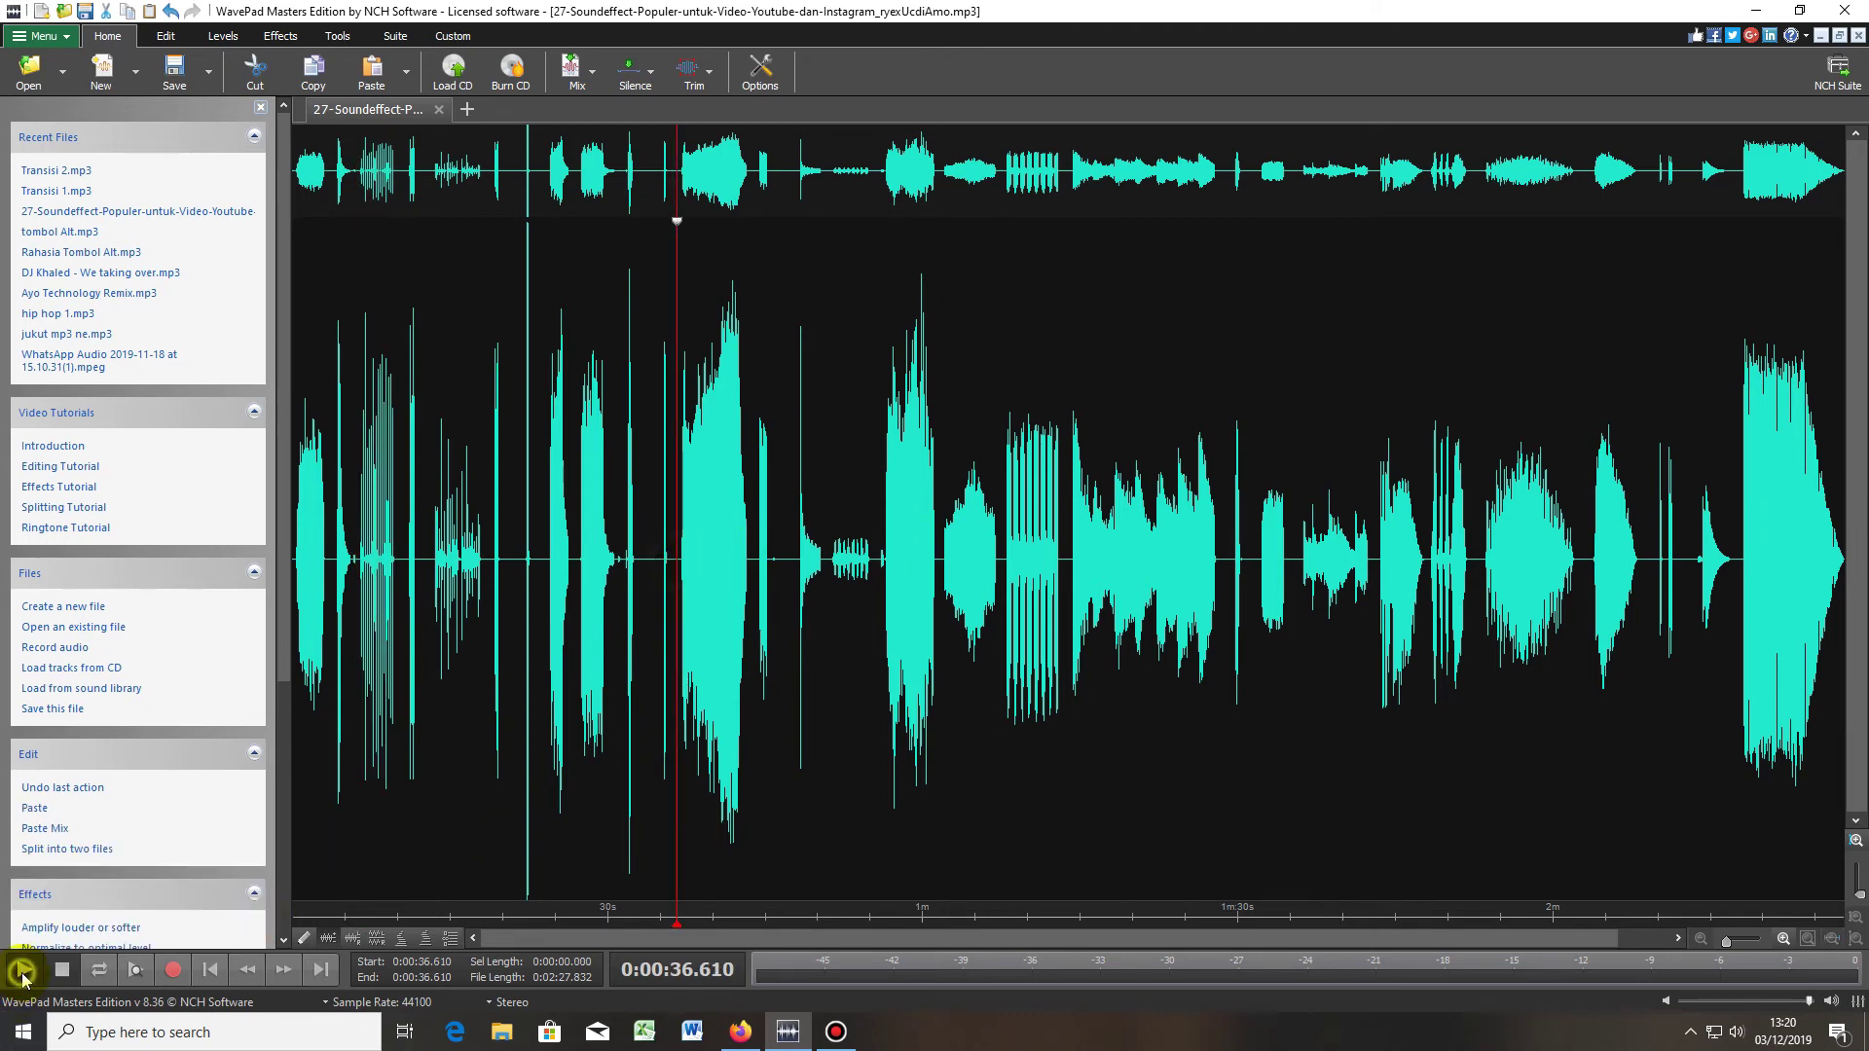
{"action": "left_click", "coordinate": [21, 972]}
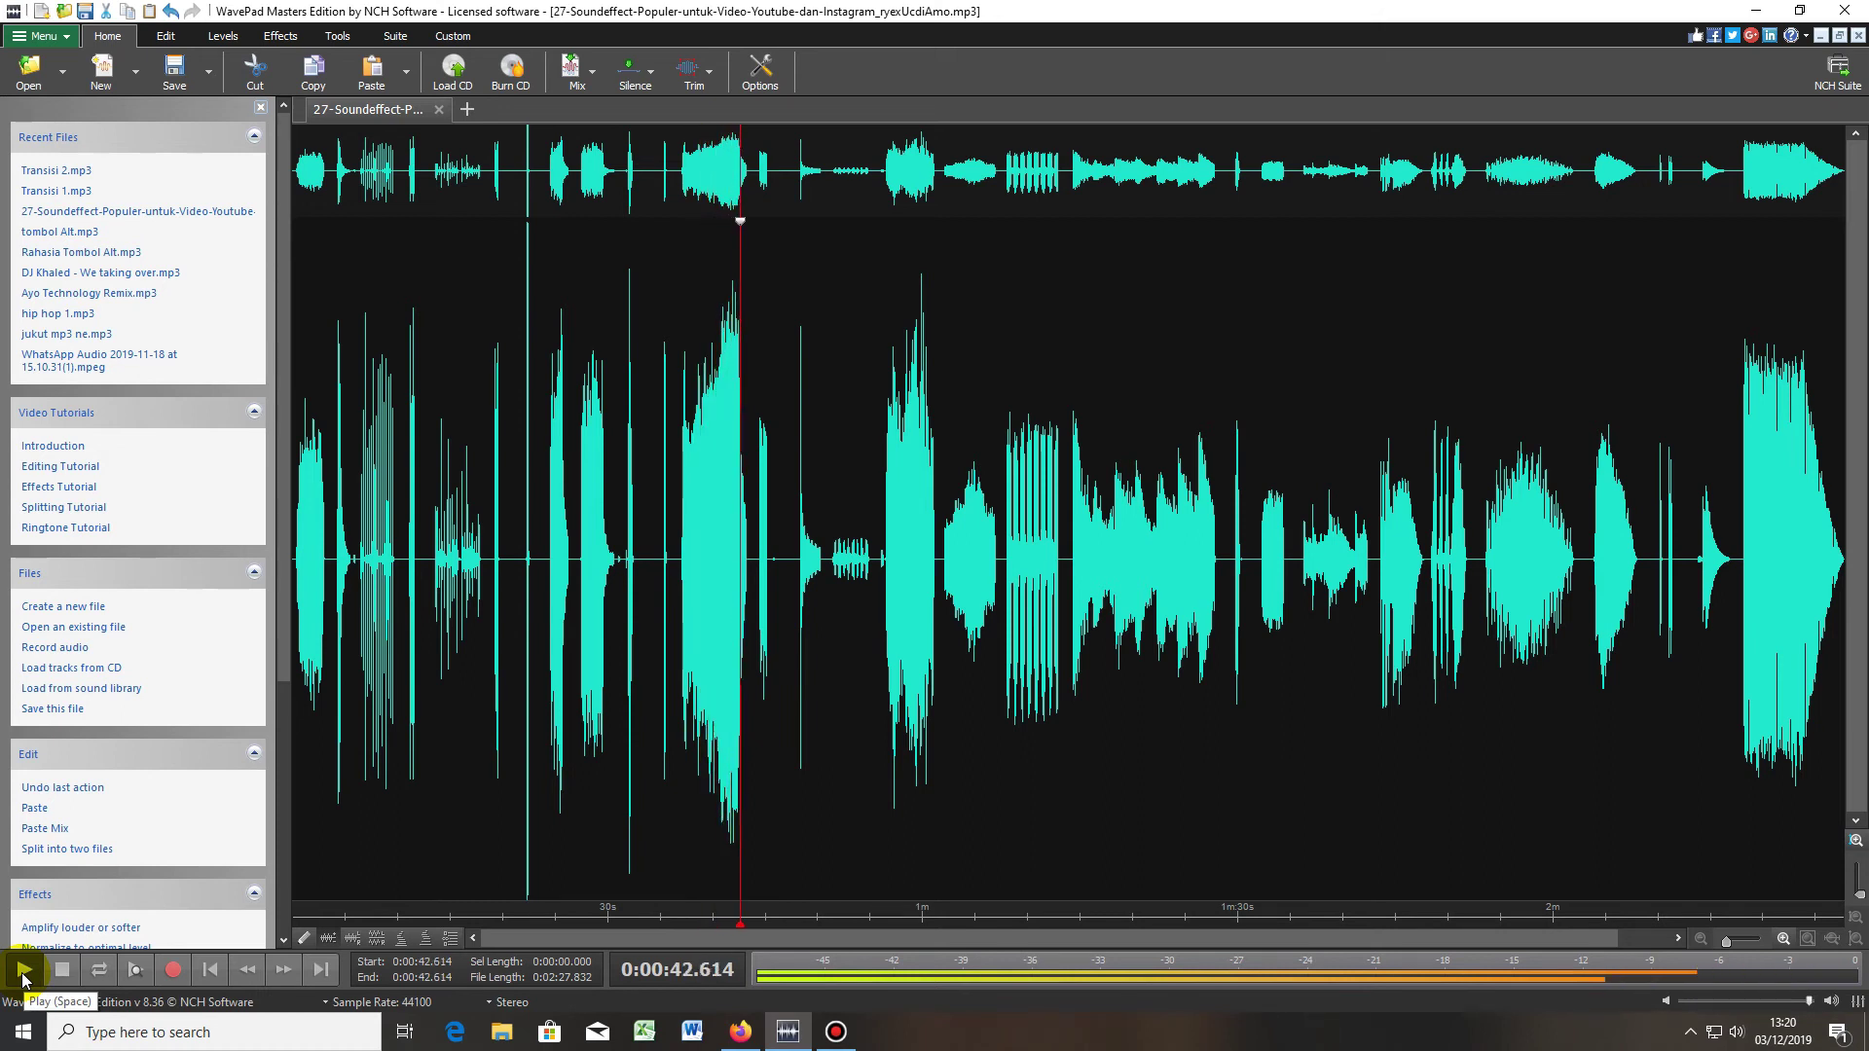
{"action": "left_click", "coordinate": [22, 971]}
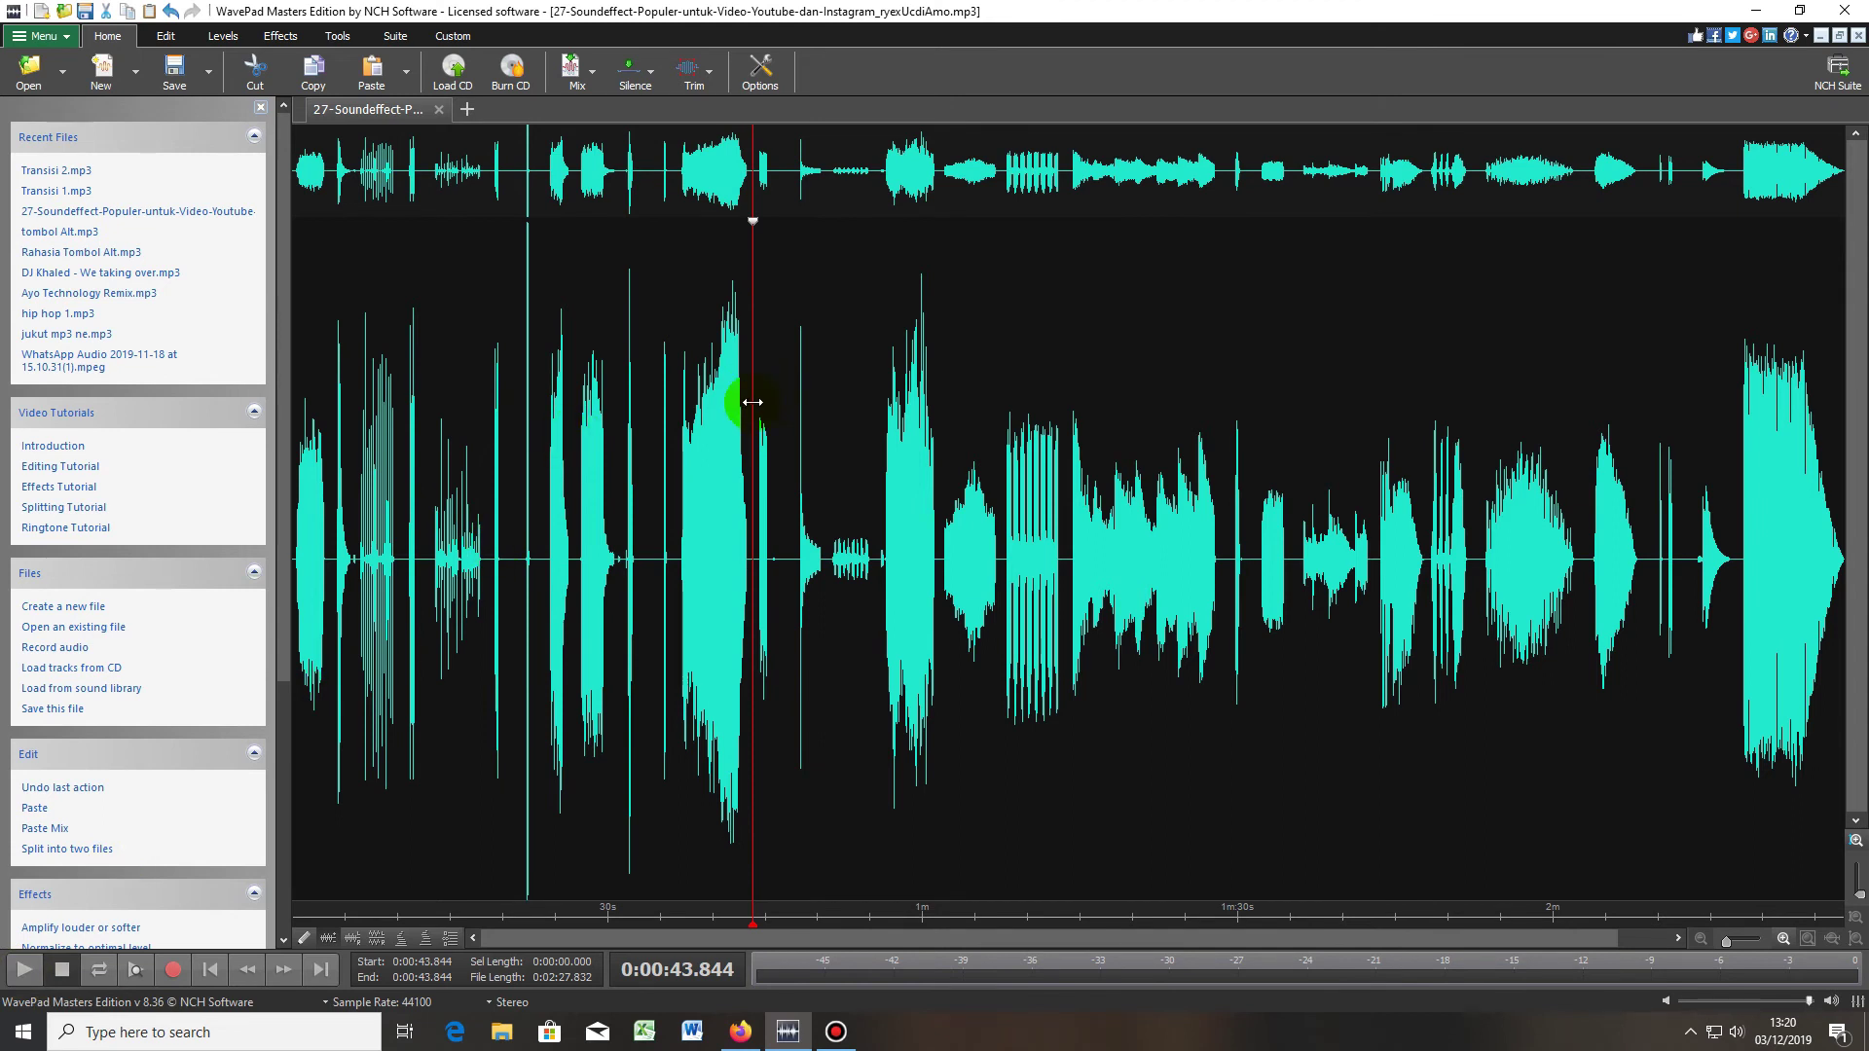
{"action": "left_click_drag", "start_coordinate": [753, 404], "coordinate": [676, 405]}
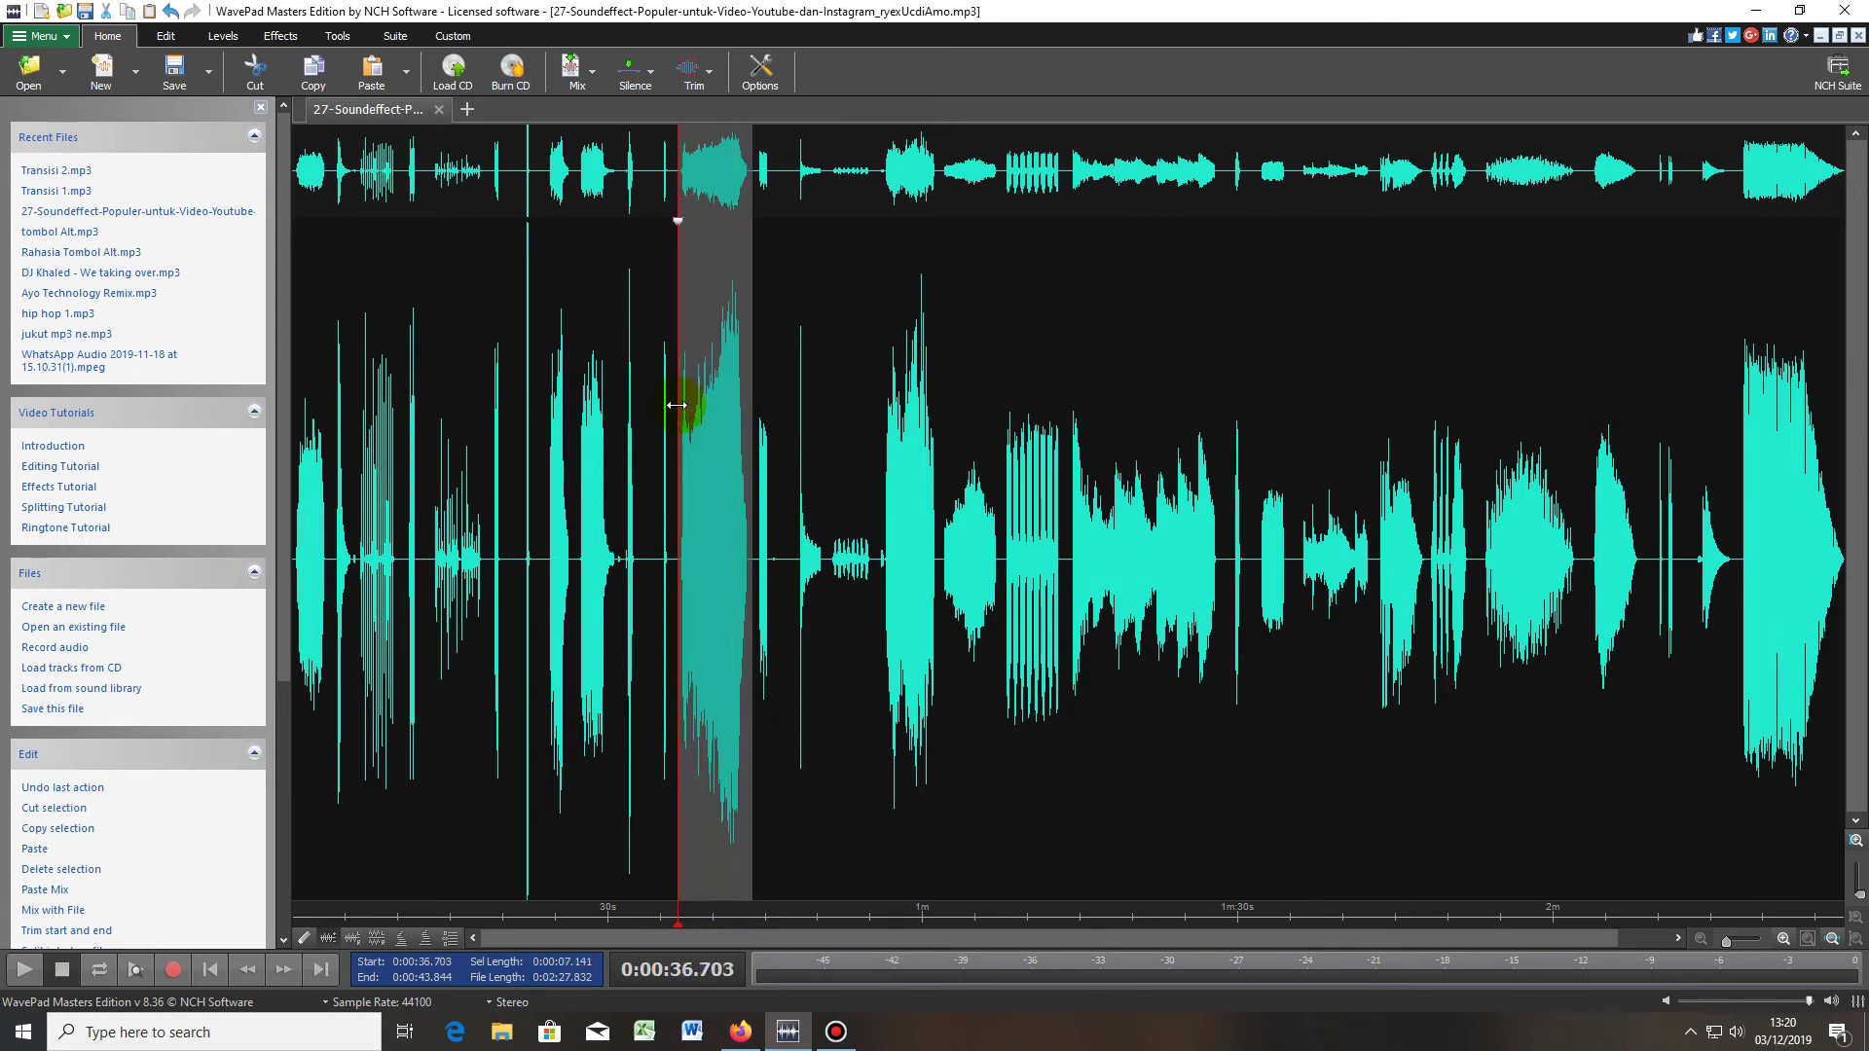
{"action": "right_click", "coordinate": [712, 407]}
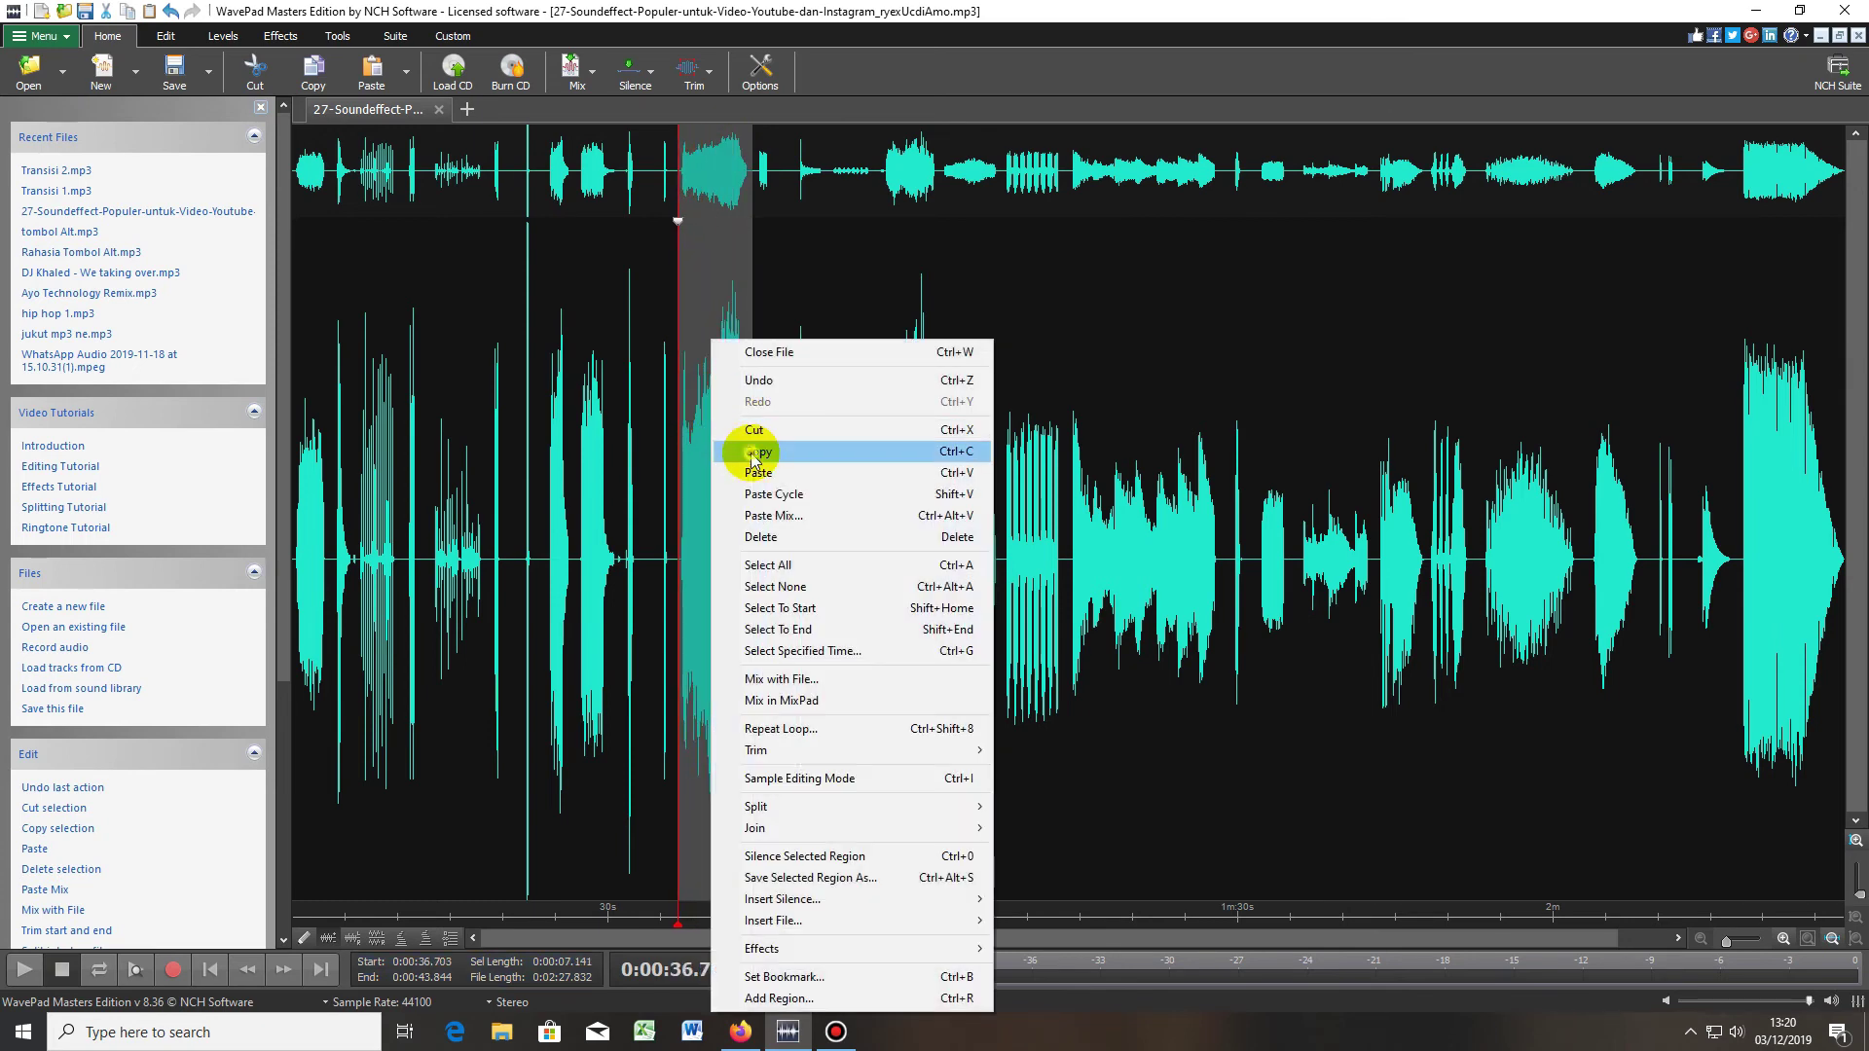
{"action": "left_click", "coordinate": [750, 447]}
- Create a new audio file and paste the copied third sound effect into it
{"action": "left_click", "coordinate": [43, 36]}
{"action": "mouse_move", "coordinate": [58, 59]}
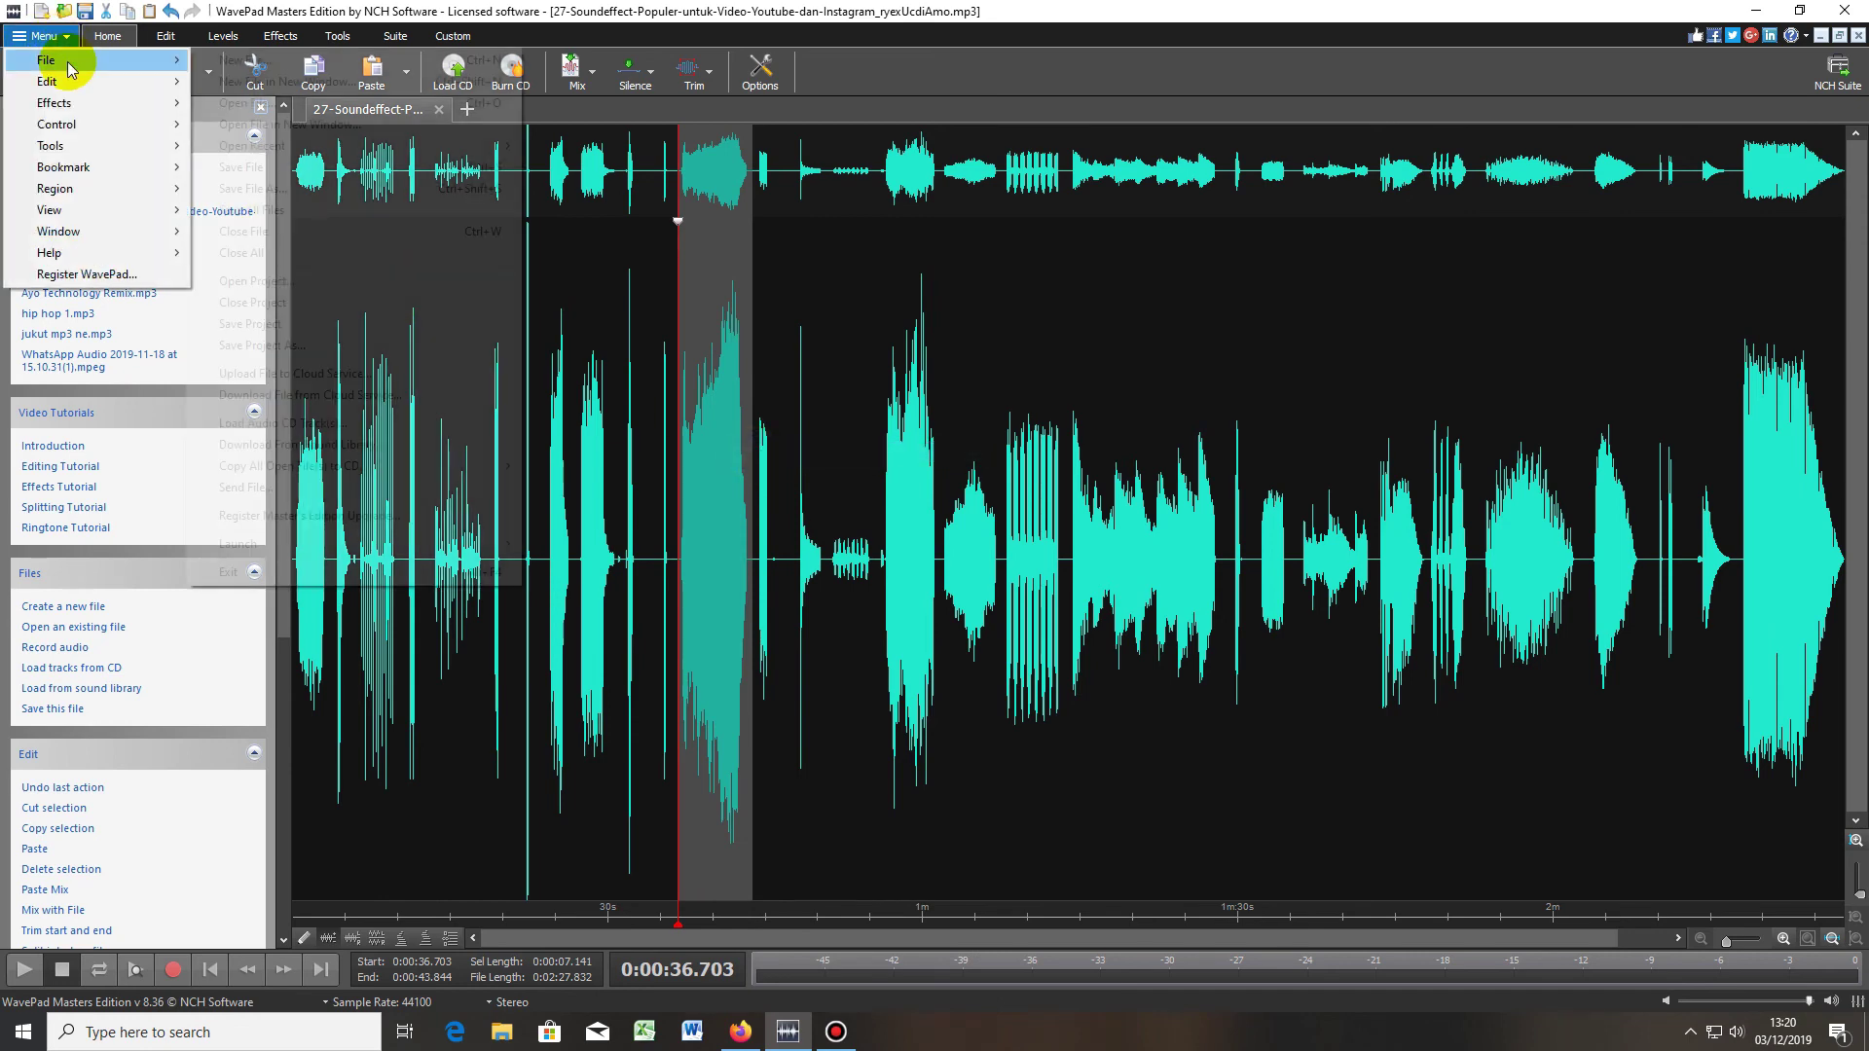
{"action": "left_click", "coordinate": [265, 60]}
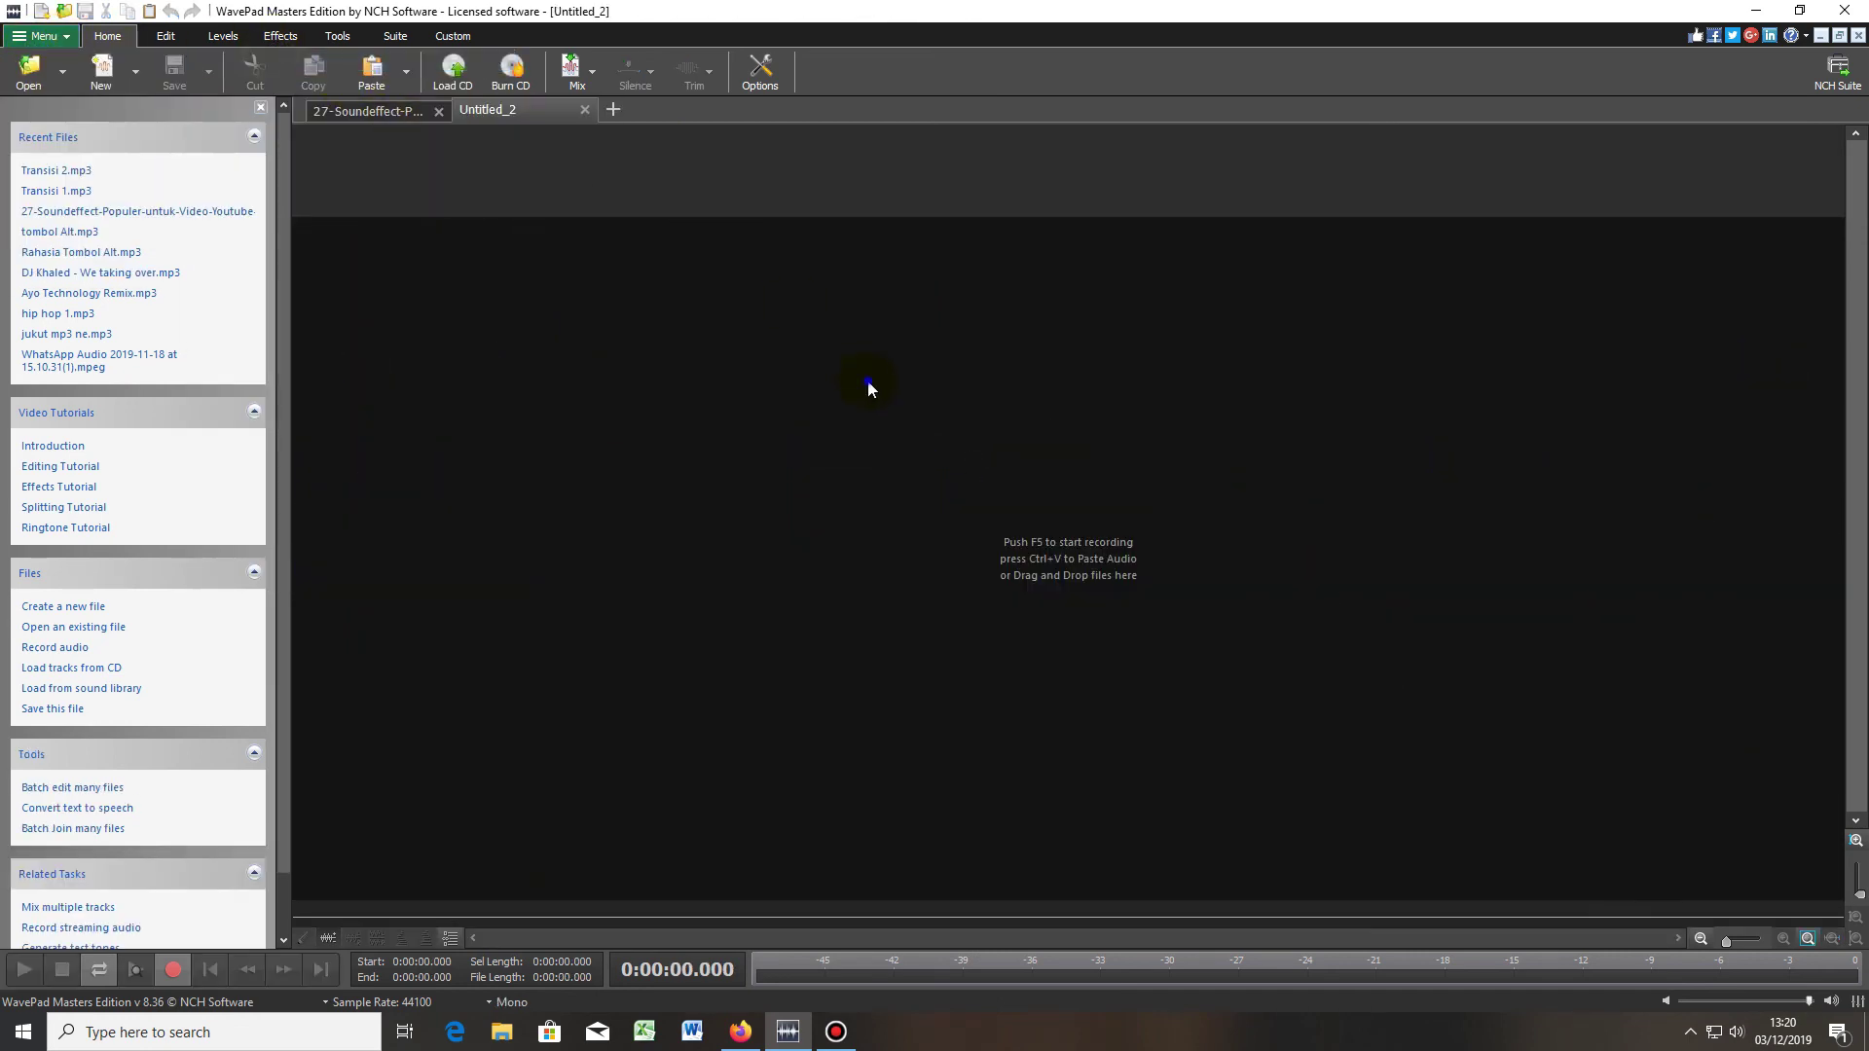
{"action": "right_click", "coordinate": [871, 395]}
{"action": "left_click", "coordinate": [925, 472]}
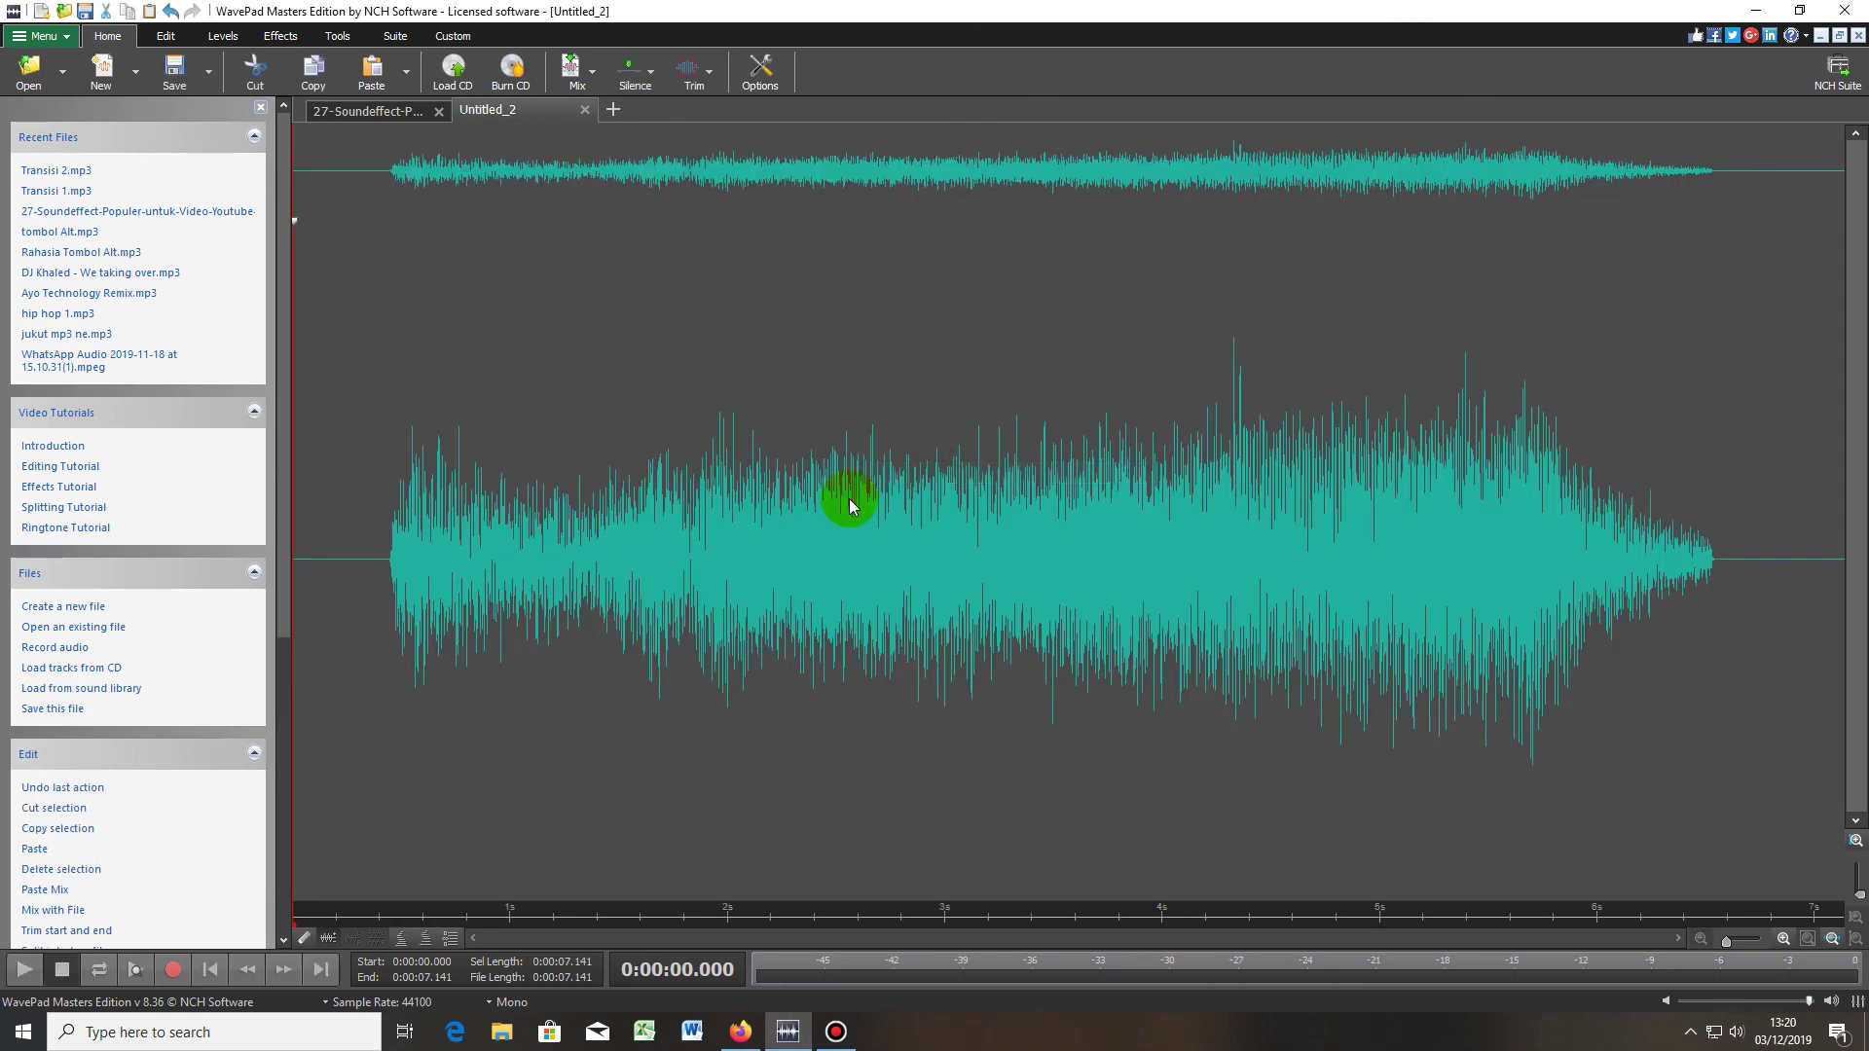
- Delete the silence before the pasted clip's first sound, from the start to 0.402 seconds
{"action": "left_click", "coordinate": [379, 563]}
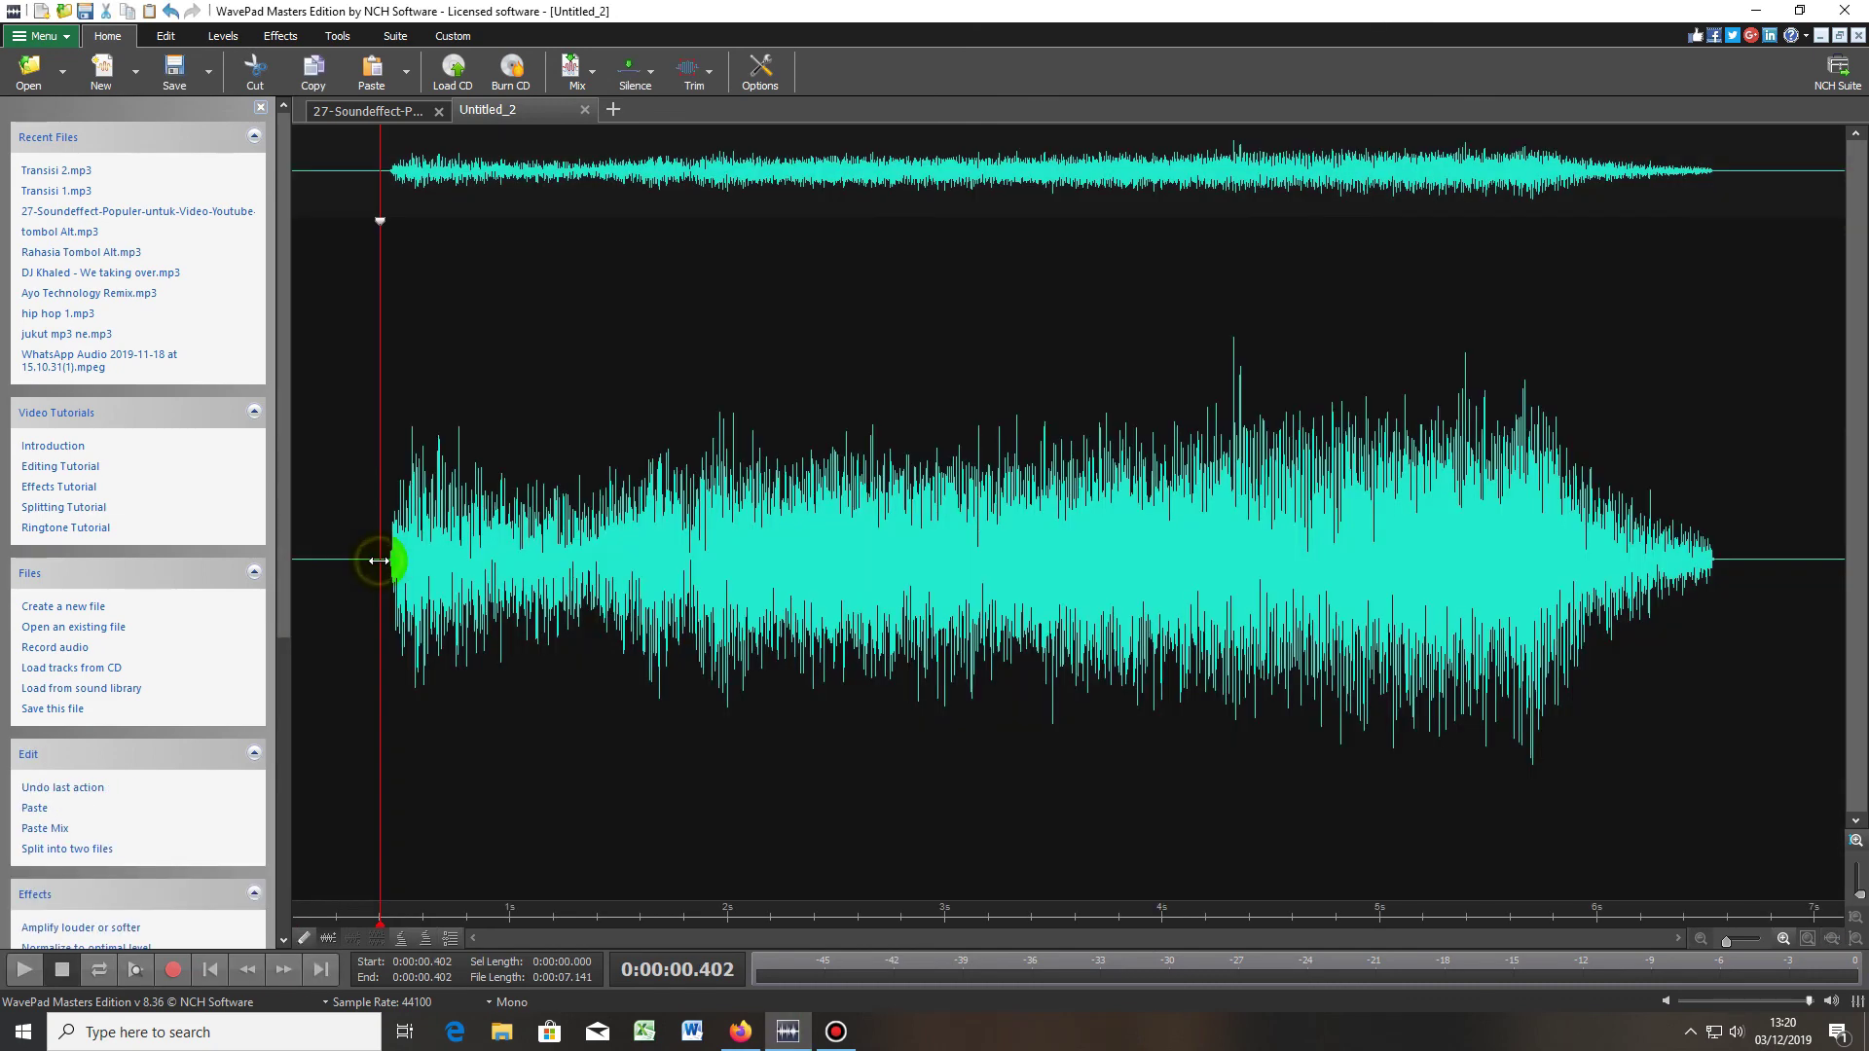
{"action": "left_click_drag", "start_coordinate": [380, 541], "coordinate": [290, 523]}
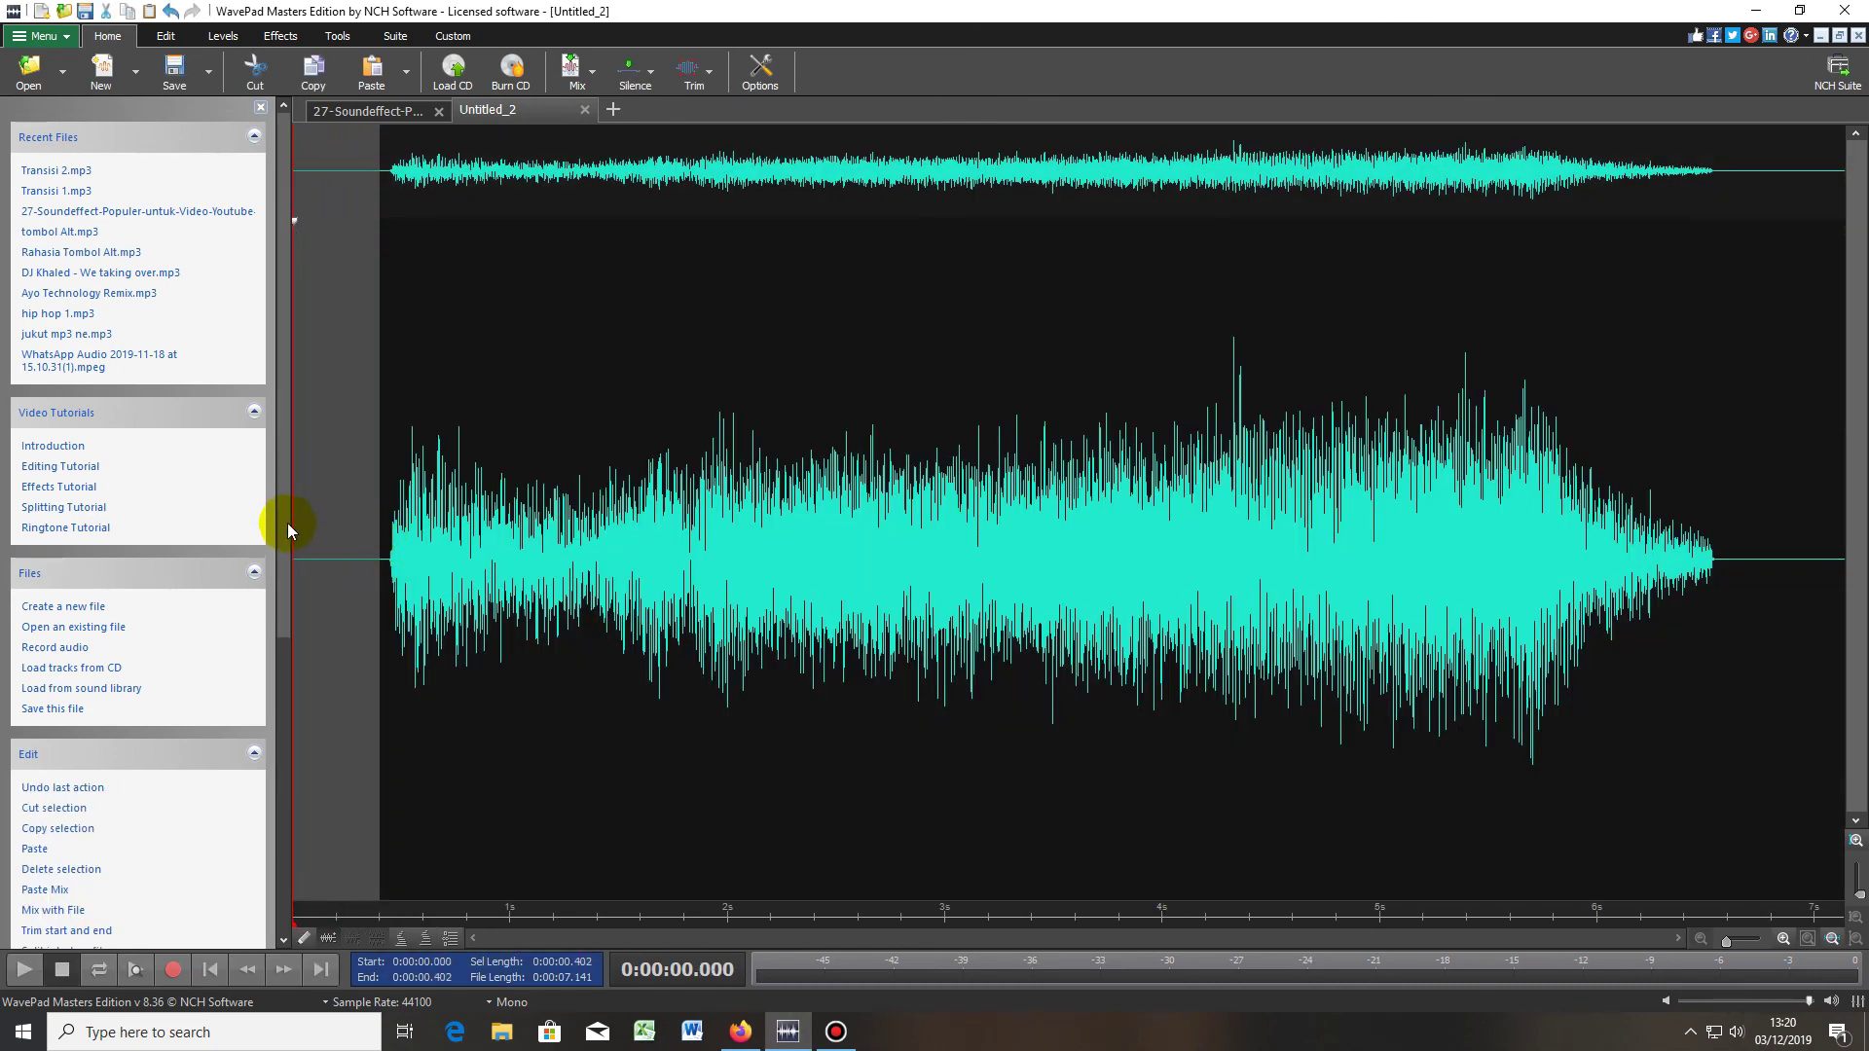
{"action": "right_click", "coordinate": [314, 499]}
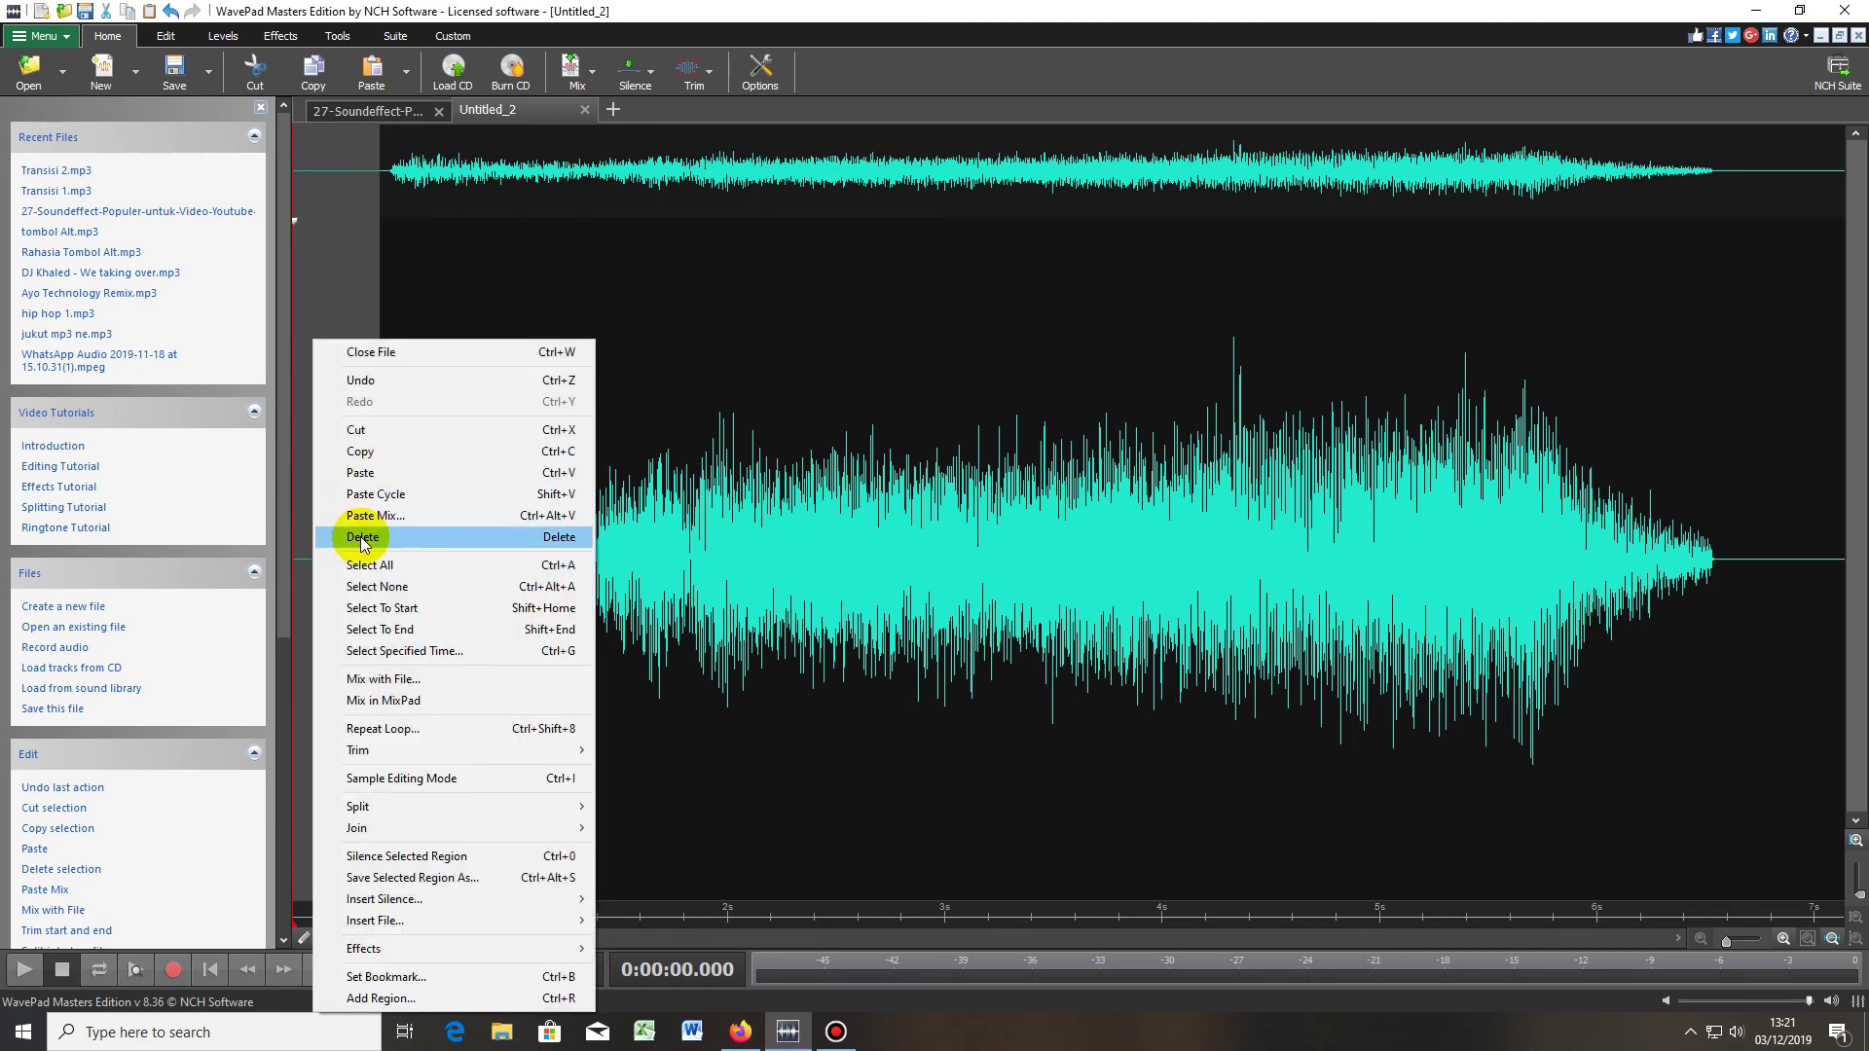
{"action": "left_click", "coordinate": [450, 536]}
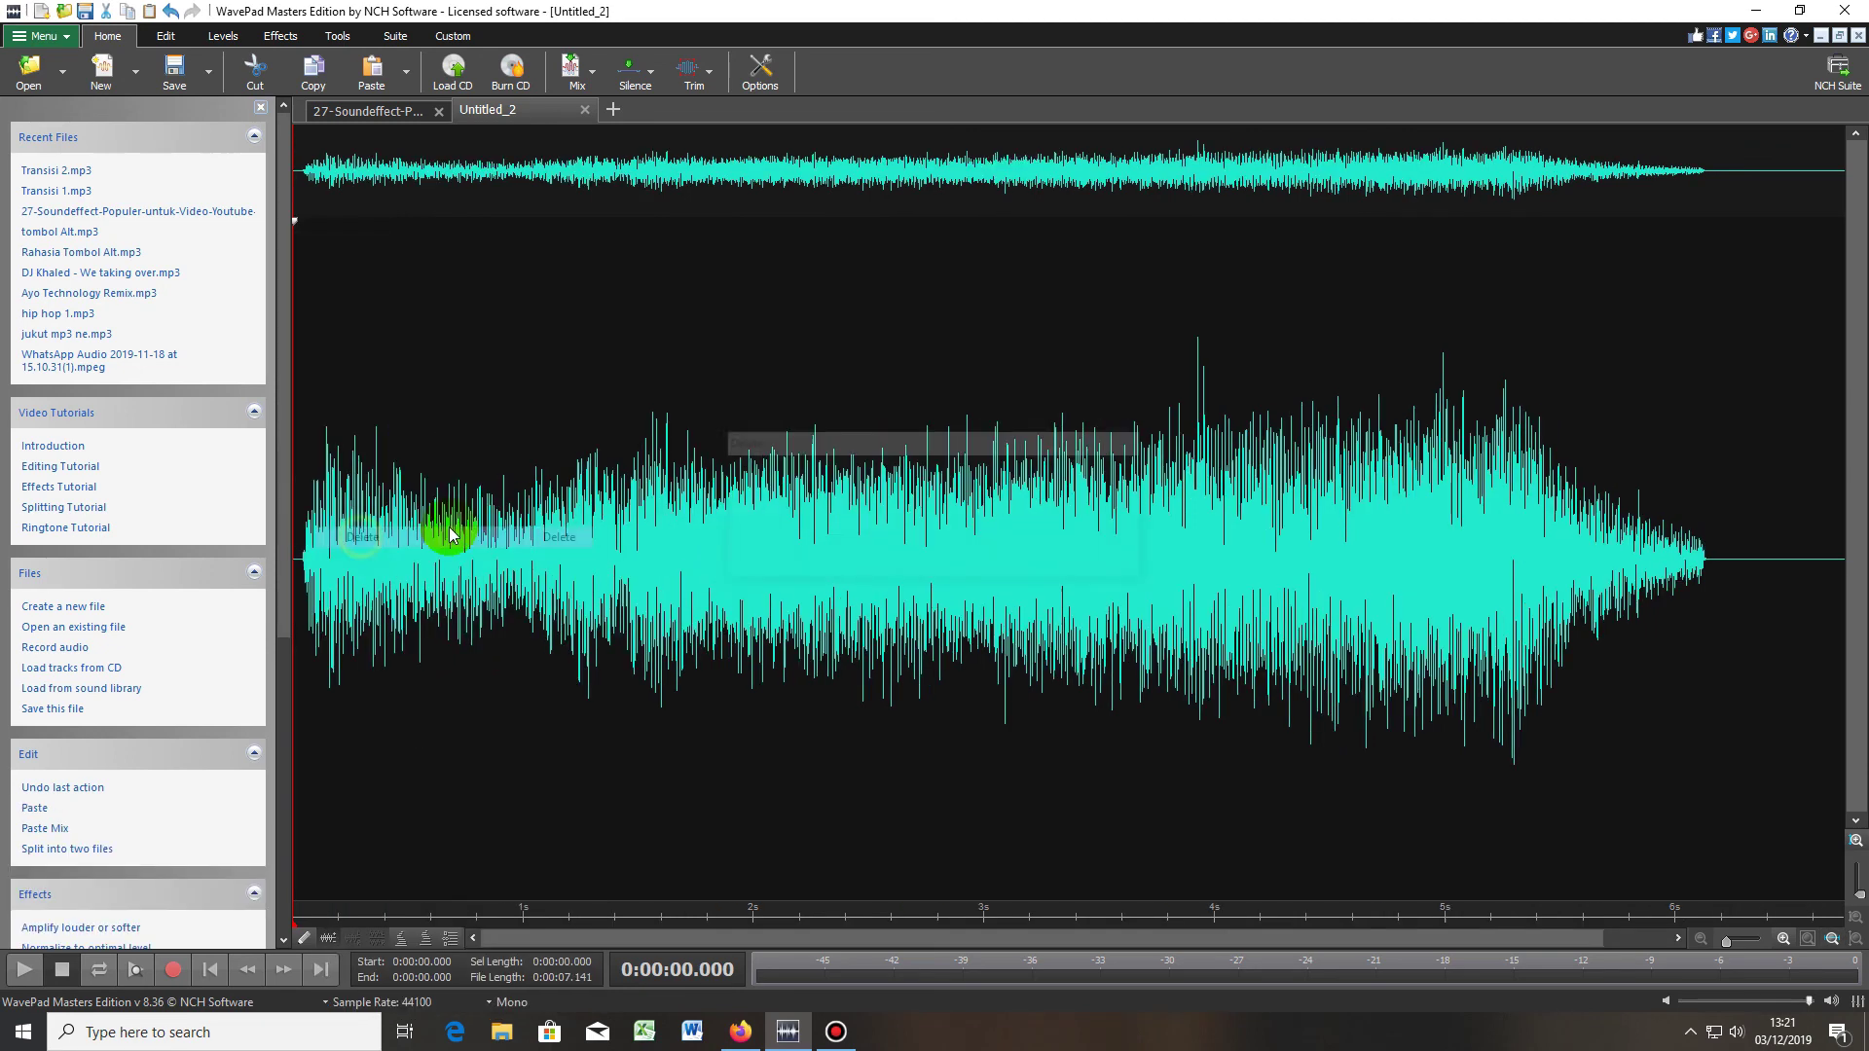
- Delete the silence after the clip's last sound, from 6.189 seconds to the end
{"action": "left_click", "coordinate": [1718, 561]}
{"action": "left_click_drag", "start_coordinate": [1719, 507], "coordinate": [1850, 521]}
{"action": "right_click", "coordinate": [1784, 500]}
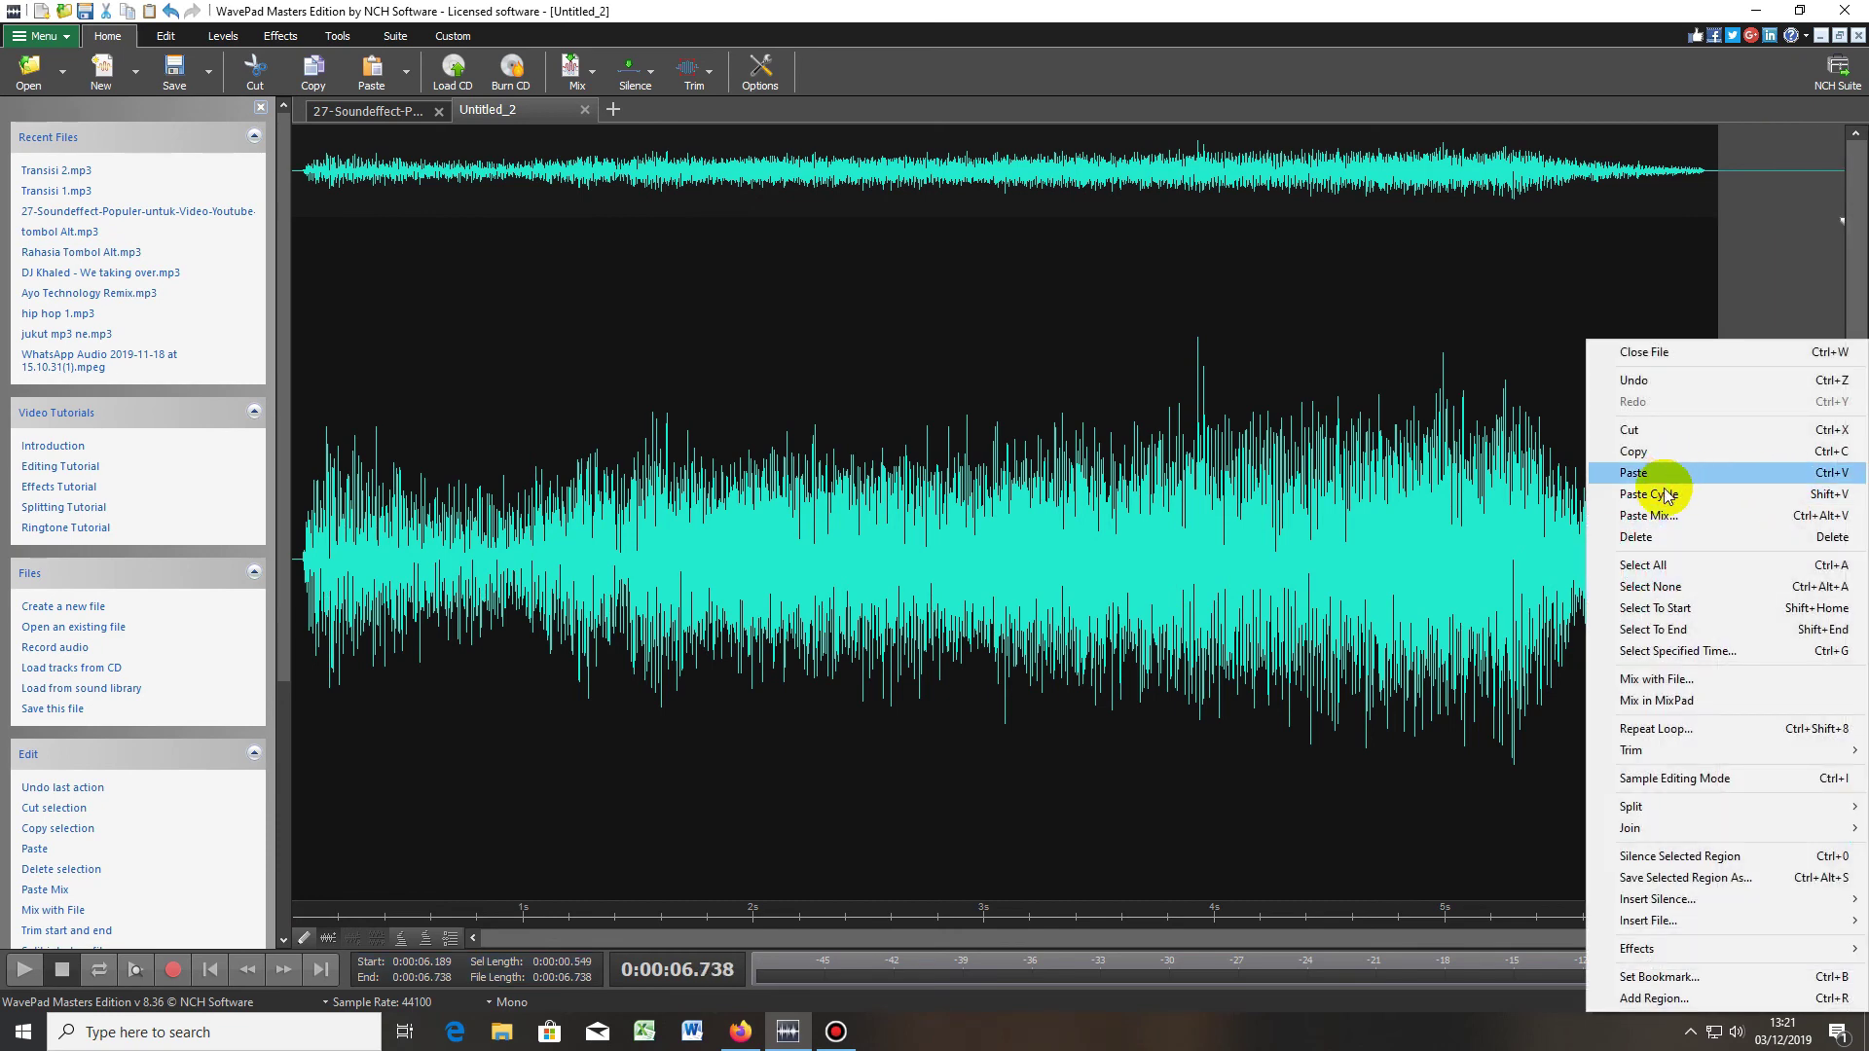
{"action": "left_click", "coordinate": [1645, 536]}
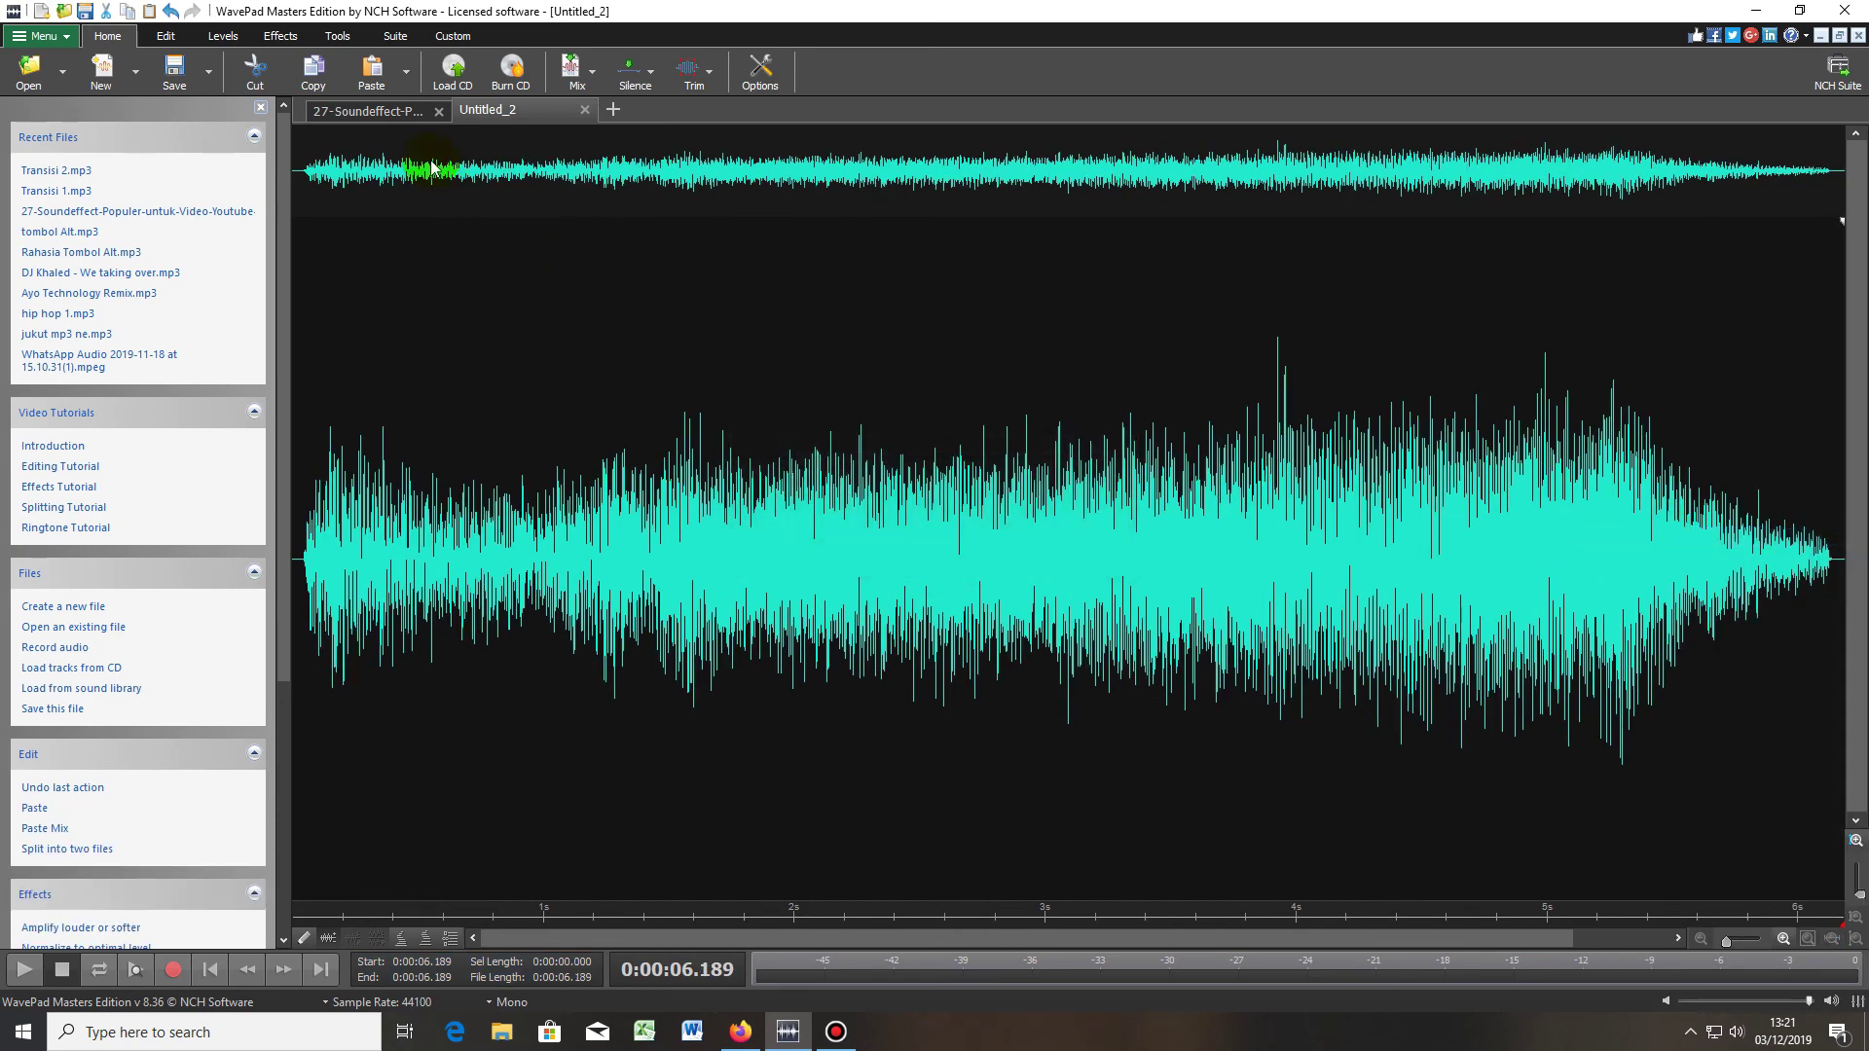
- Save the trimmed clip as an MP3 named "Transisi 3" on the Data (D:) drive with variable bitrate encoding
{"action": "left_click", "coordinate": [43, 36]}
{"action": "mouse_move", "coordinate": [67, 62]}
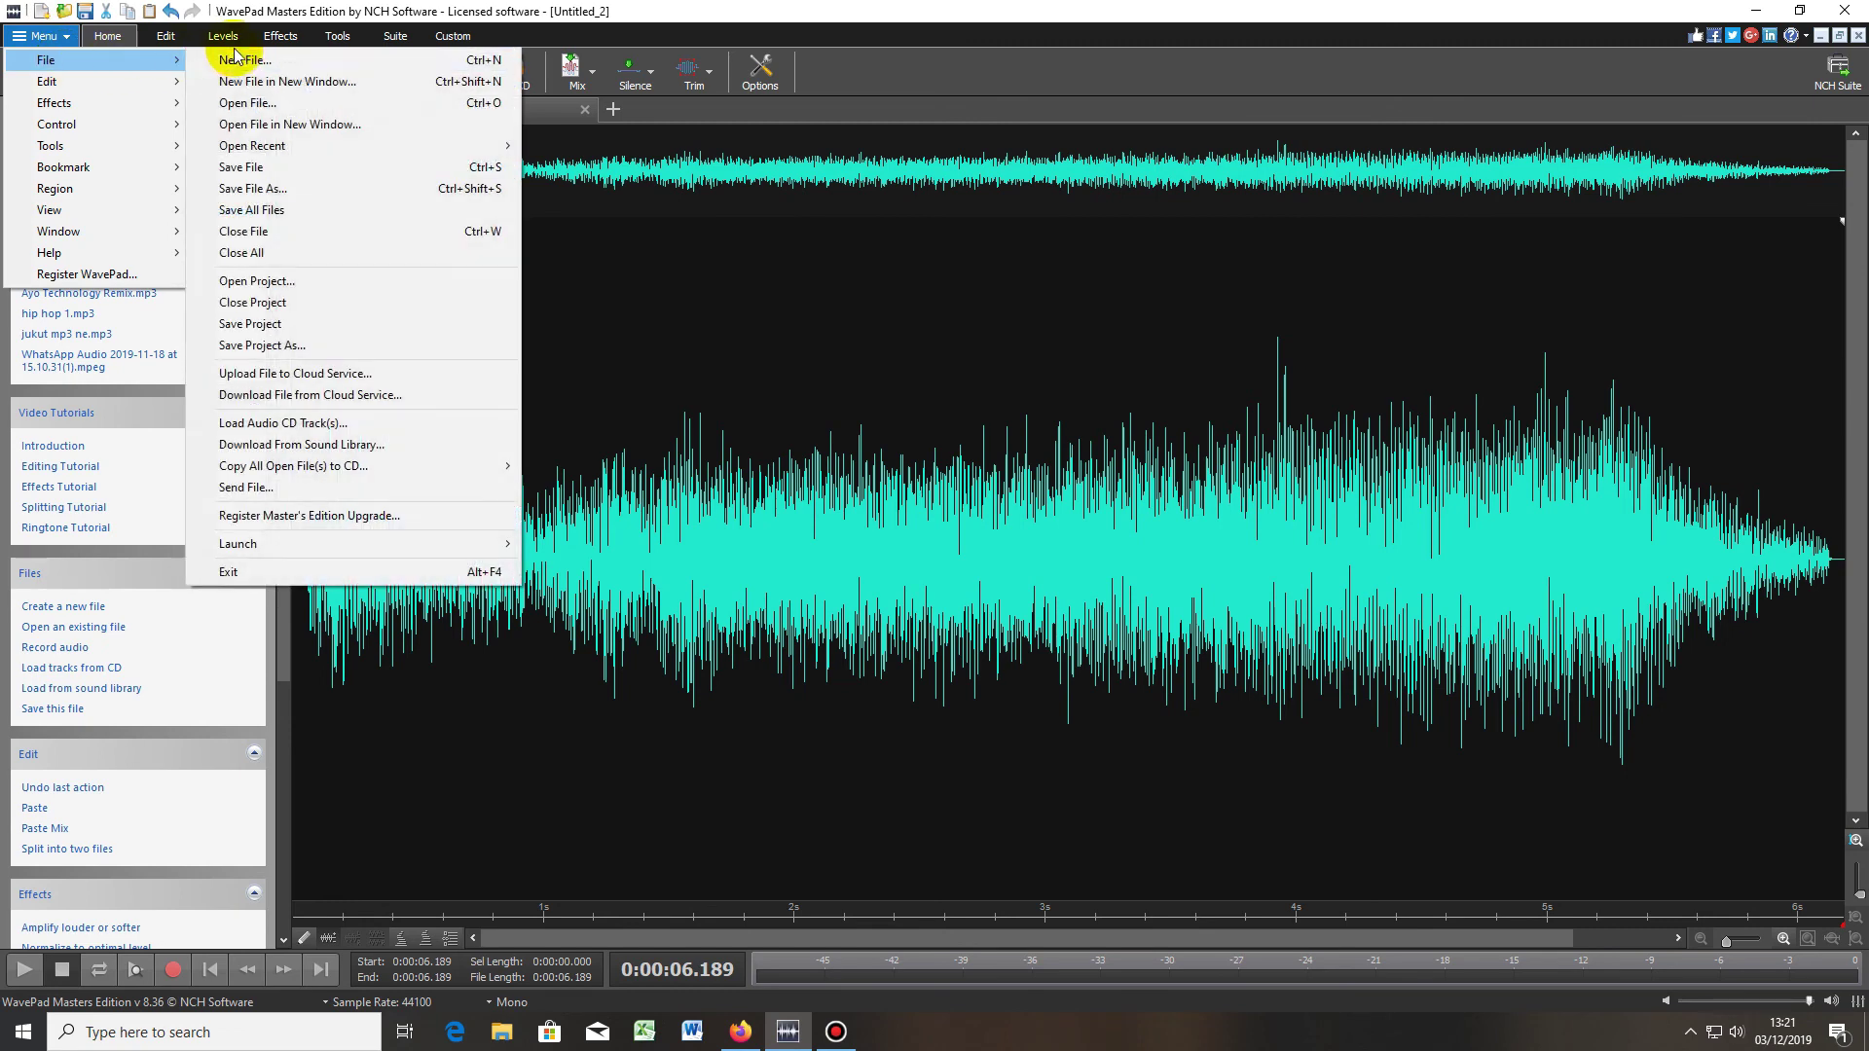
{"action": "left_click", "coordinate": [282, 187]}
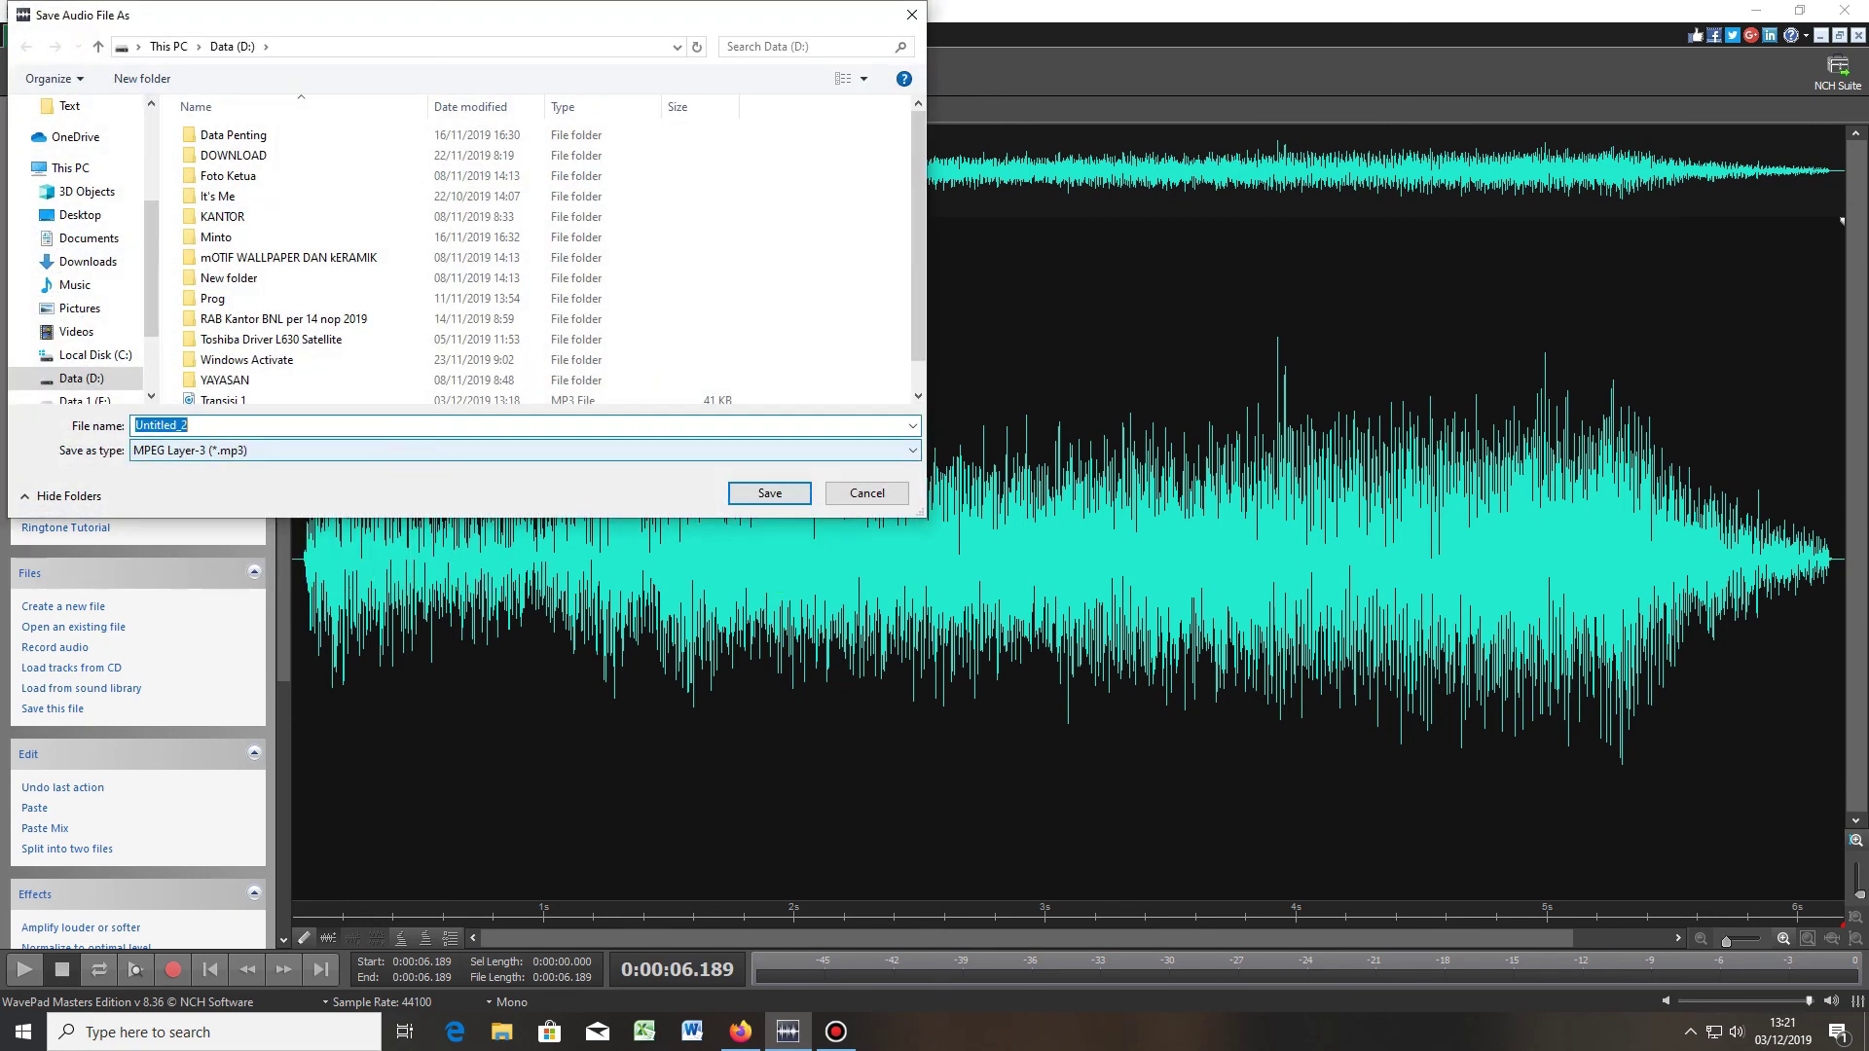
{"action": "type", "text": "Transisi"}
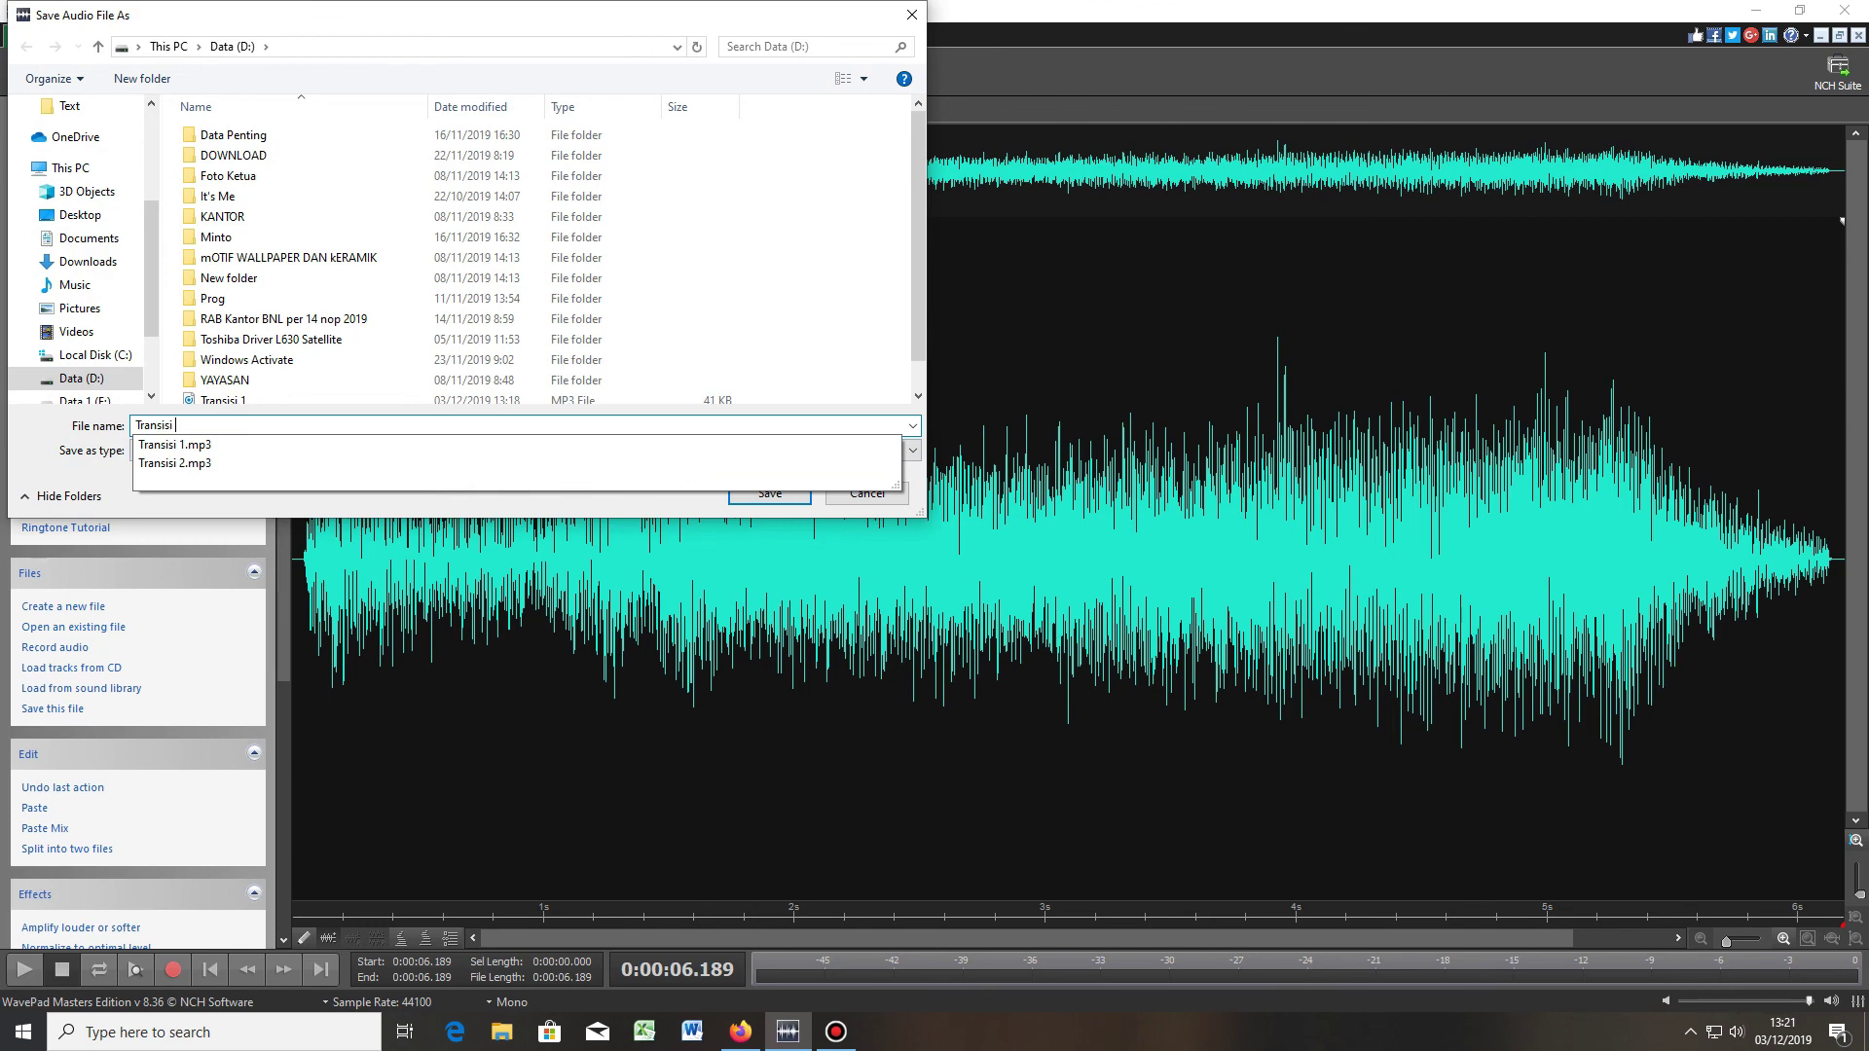
{"action": "type", "text": " 3"}
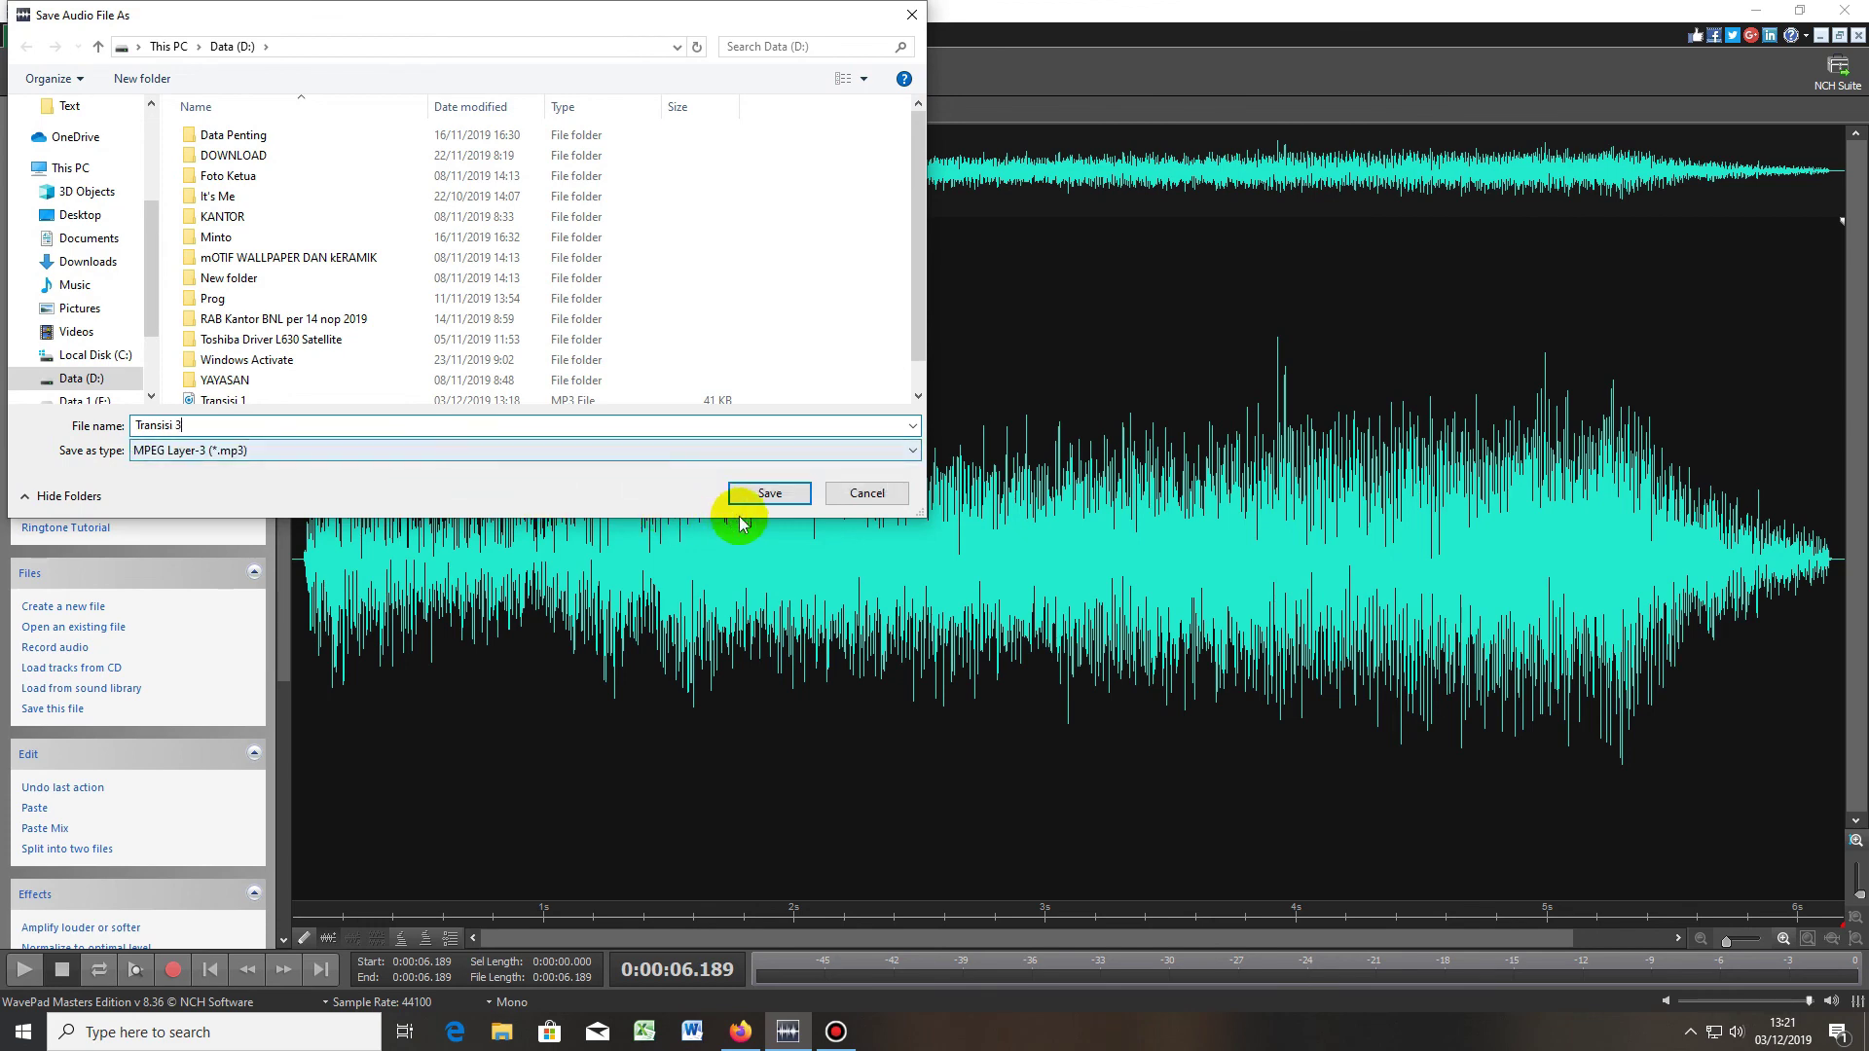
{"action": "left_click", "coordinate": [770, 494]}
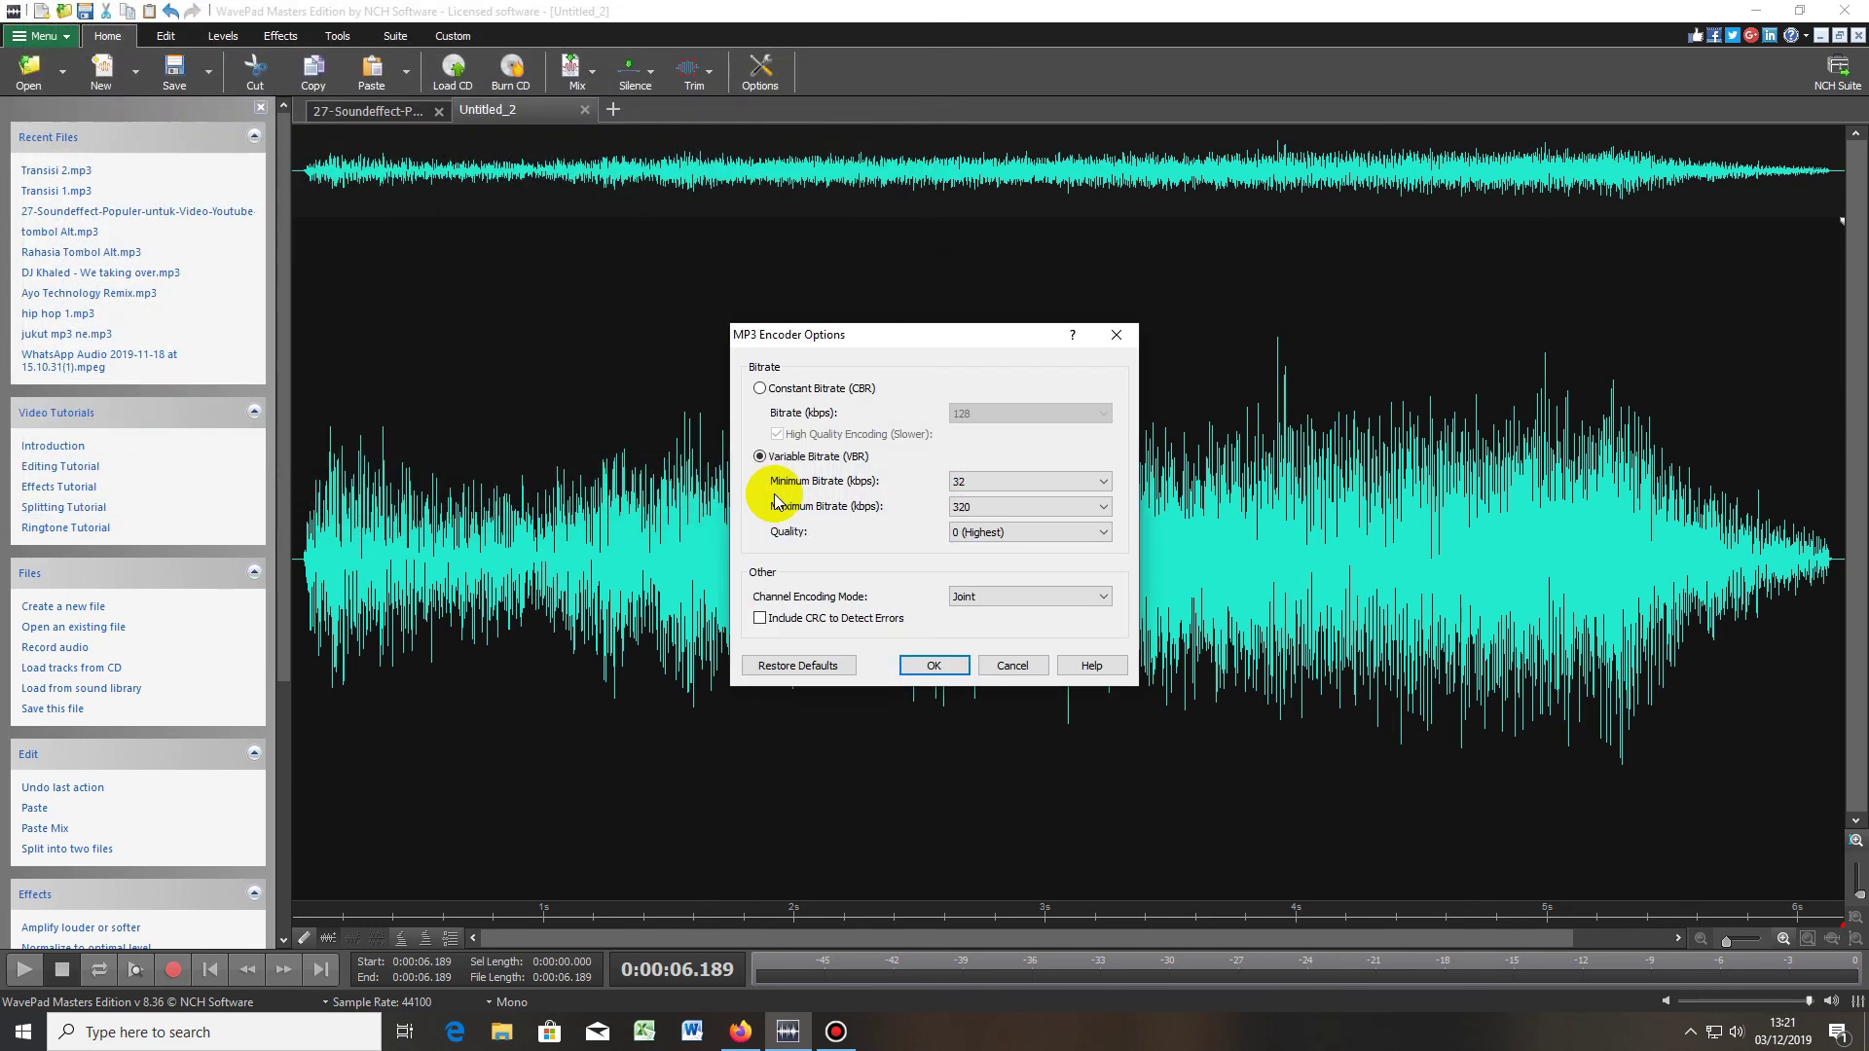
{"action": "left_click", "coordinate": [934, 666]}
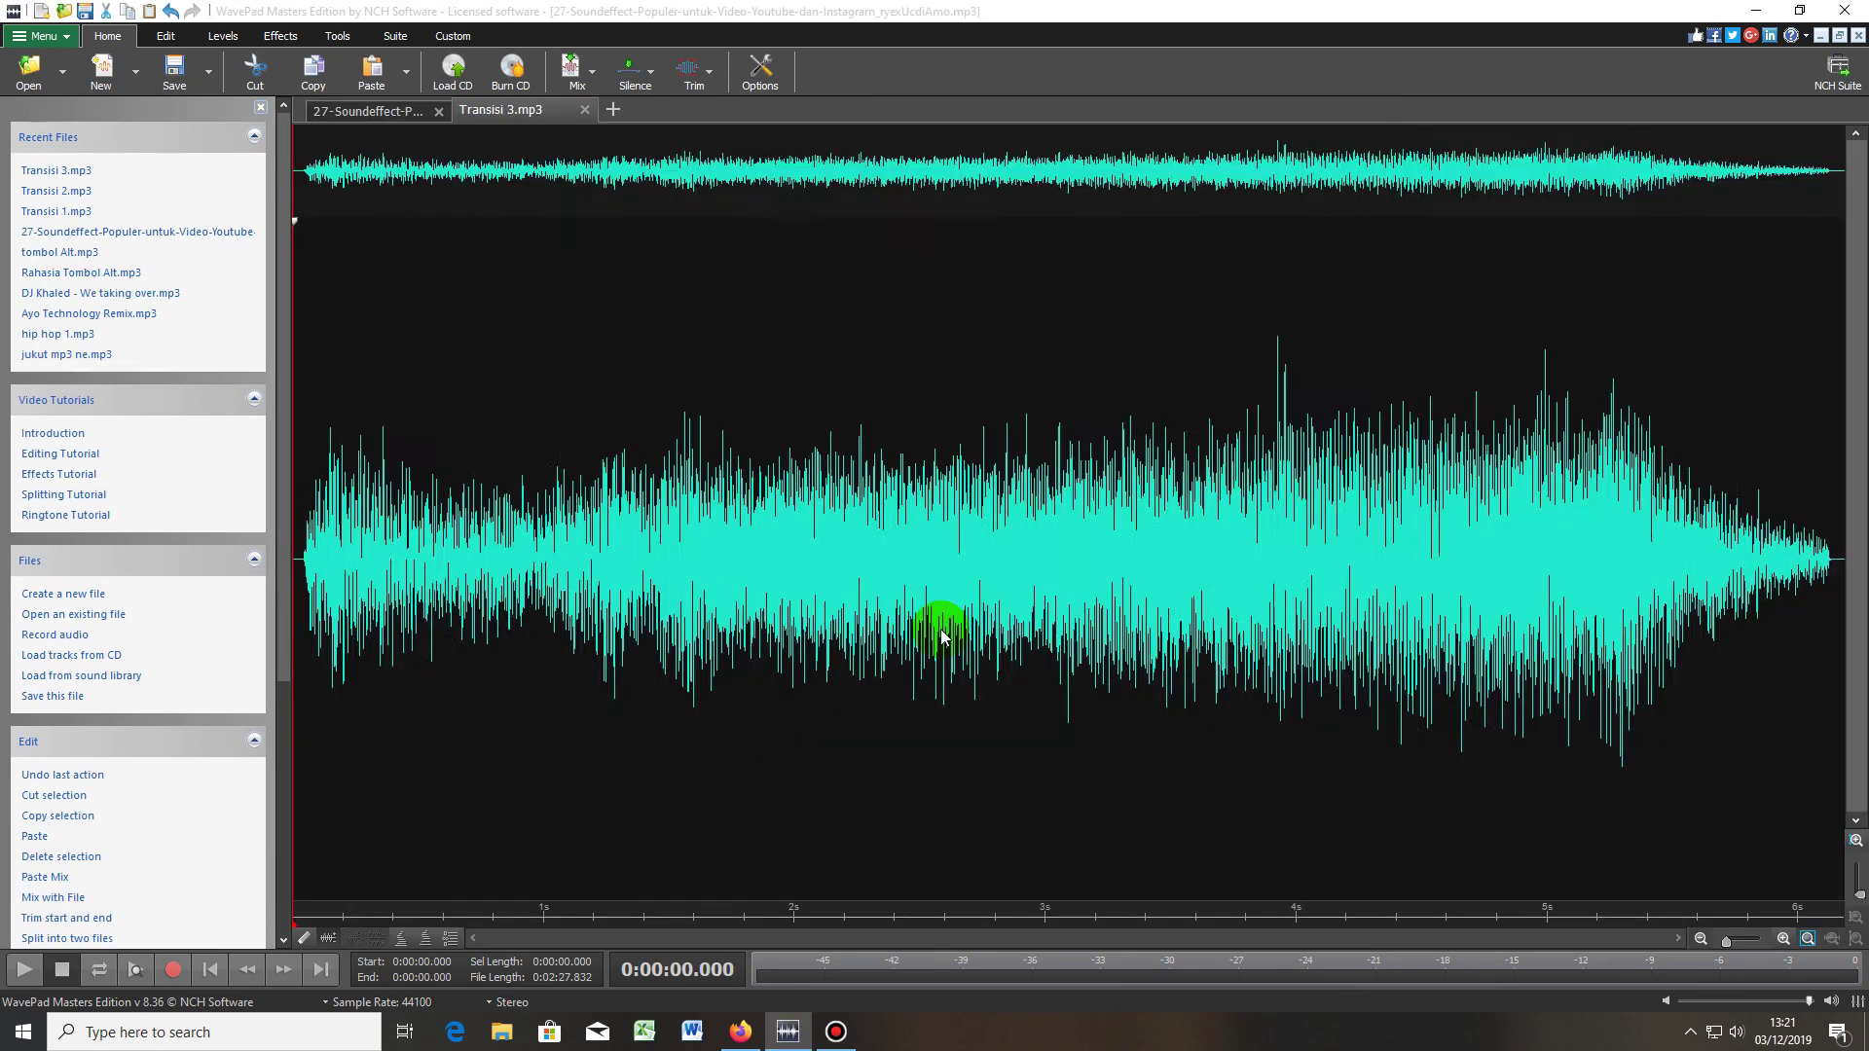